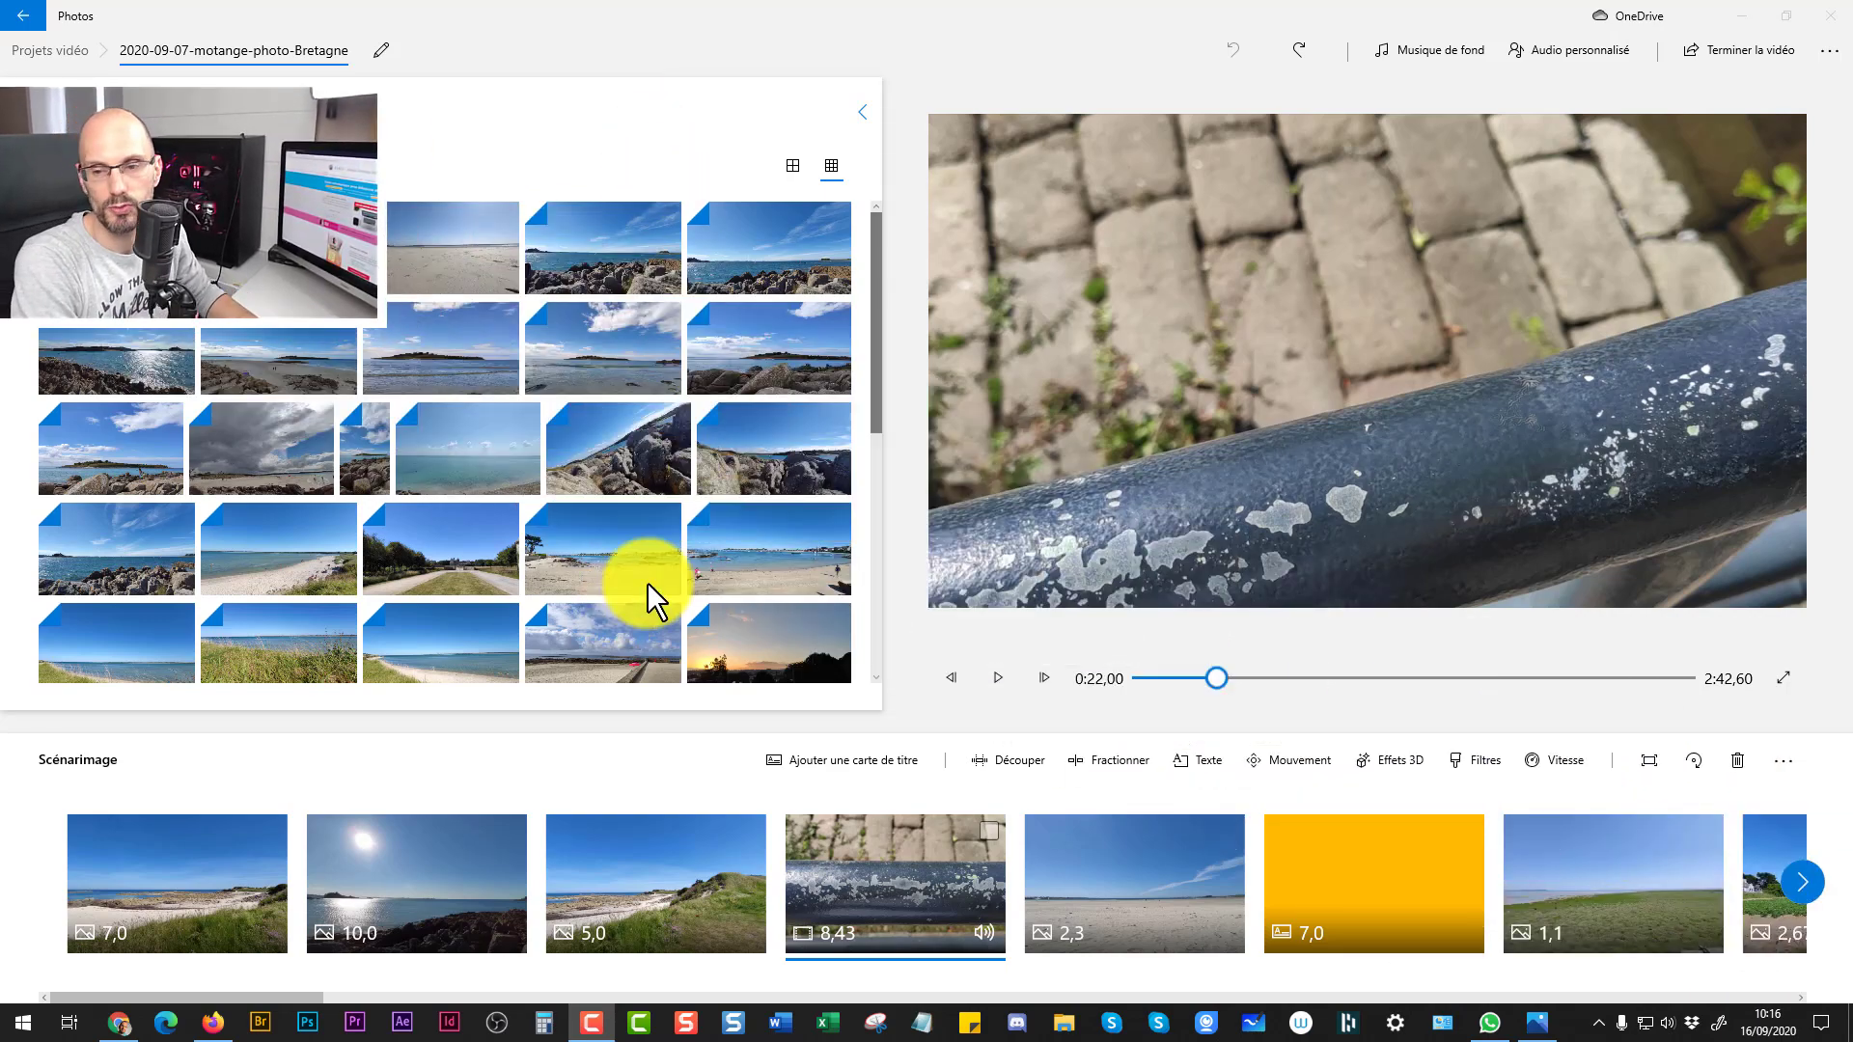
# Select the last photo of the storyboard and play a short stretch of it in the preview.
pyautogui.scroll(-5, 1376, 890)
pyautogui.scroll(-10, 1546, 866)
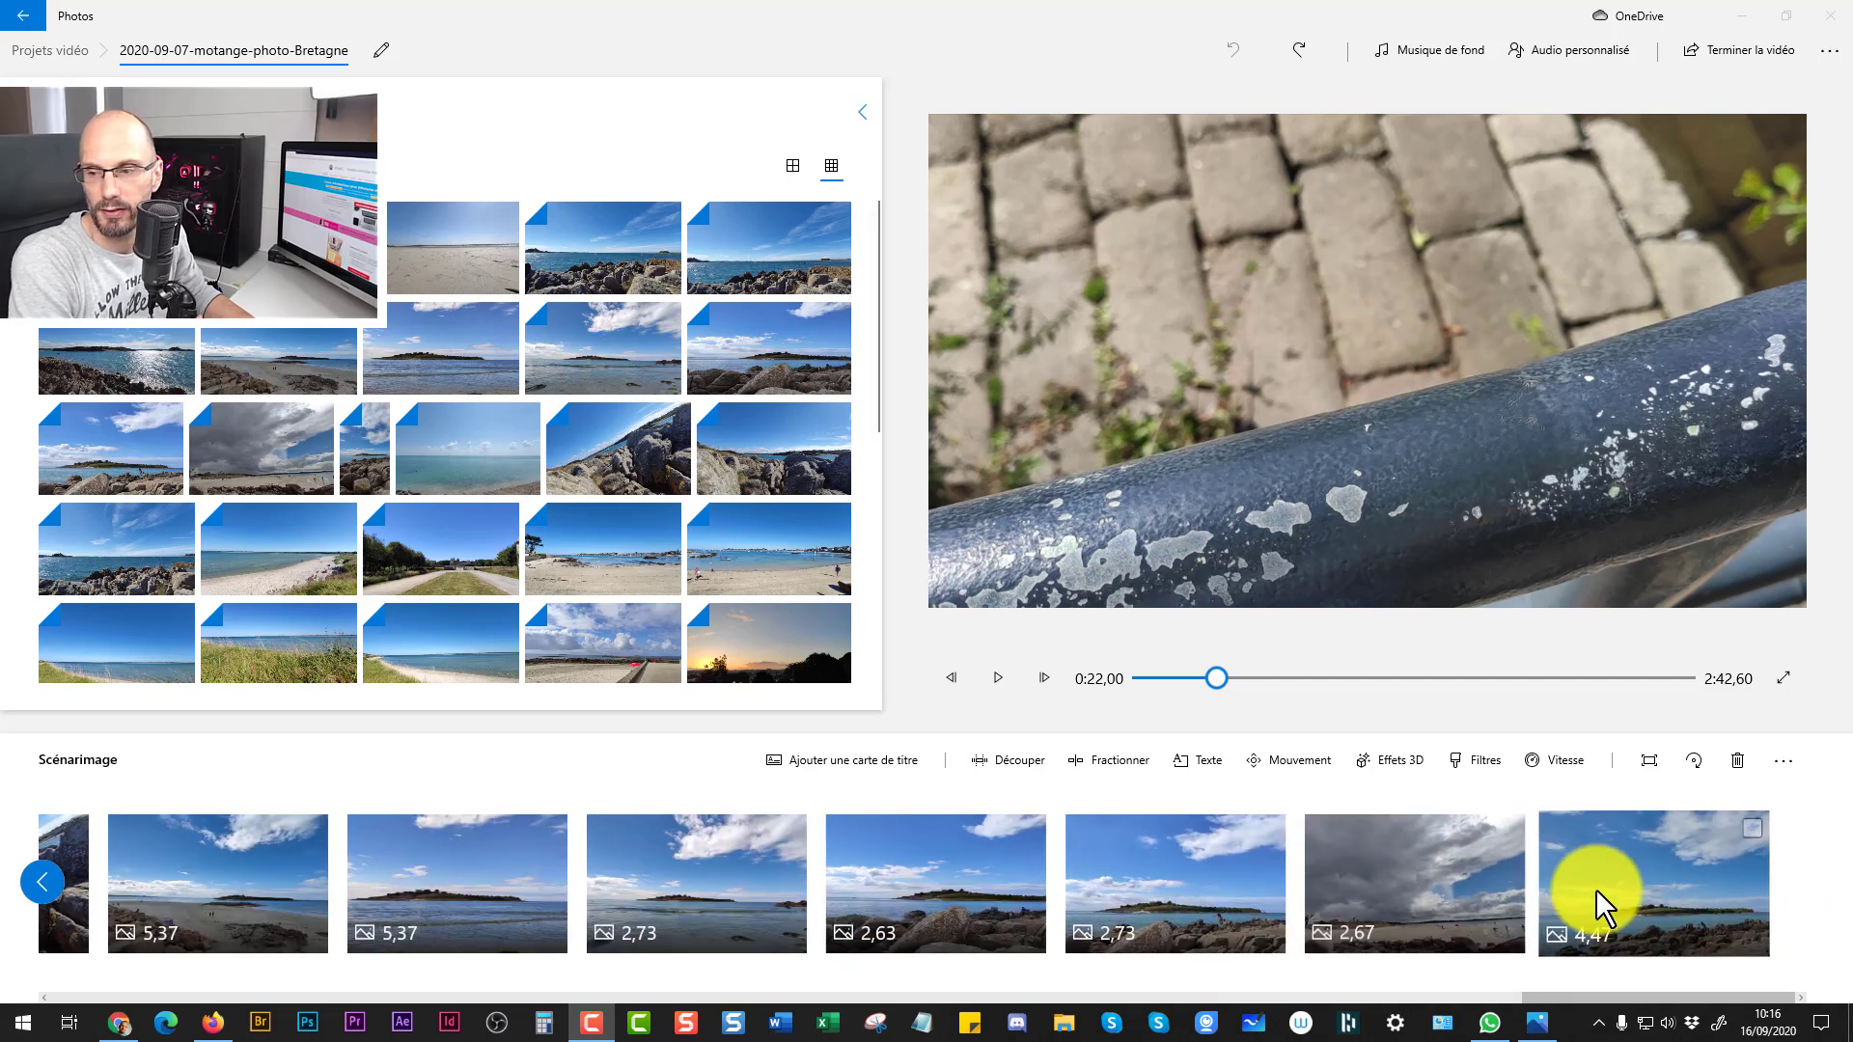
pyautogui.click(1594, 880)
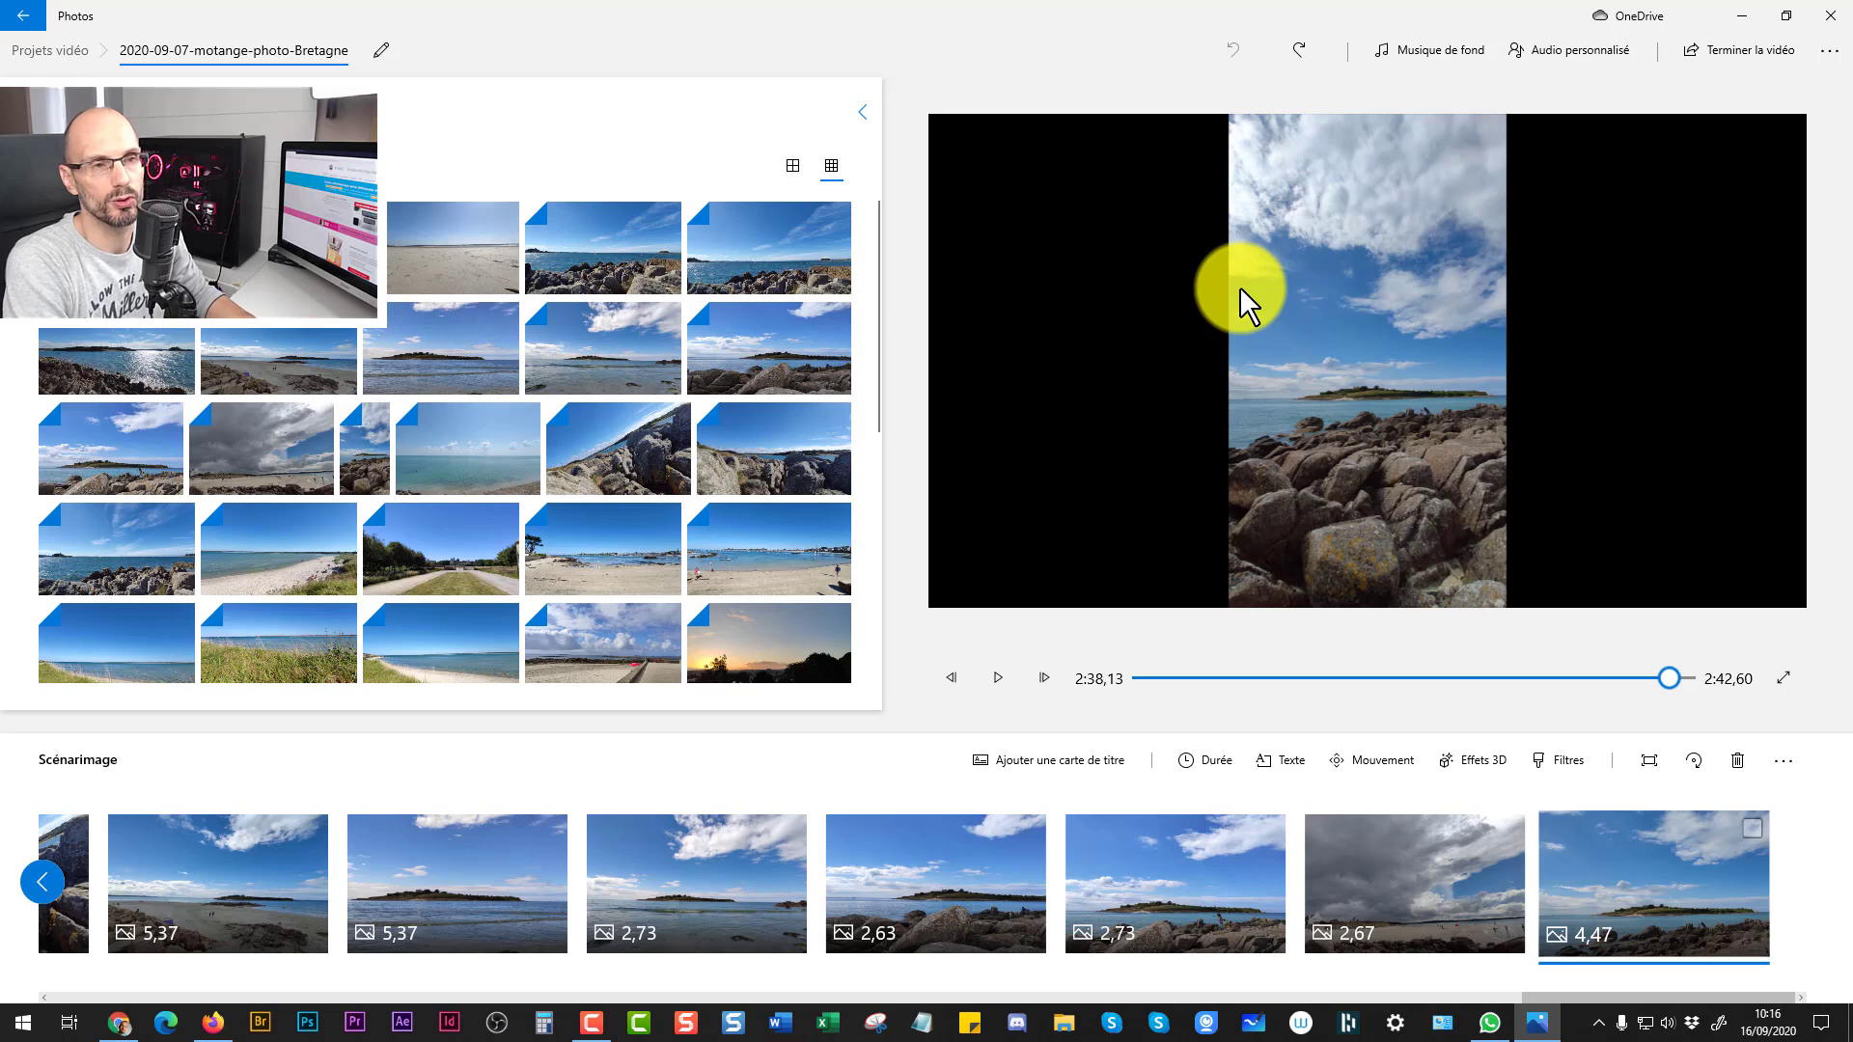
pyautogui.click(1413, 830)
pyautogui.click(997, 679)
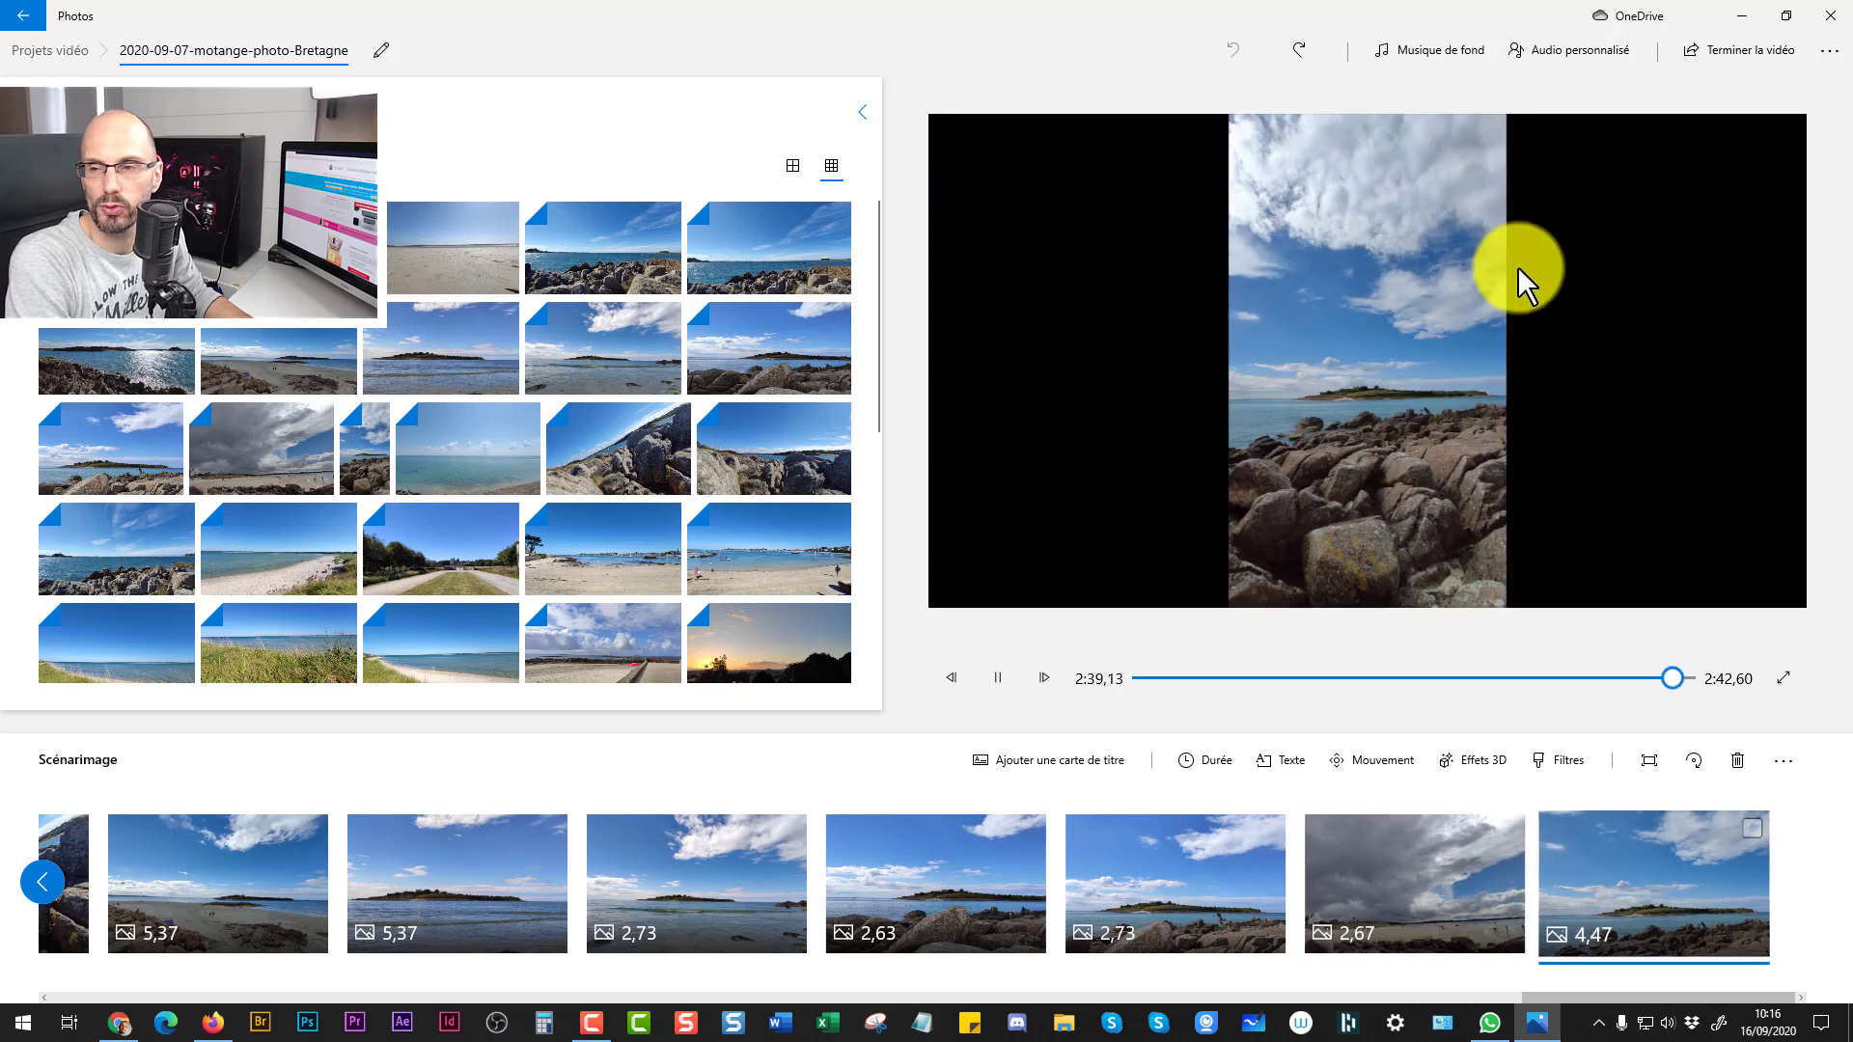
pyautogui.click(1008, 679)
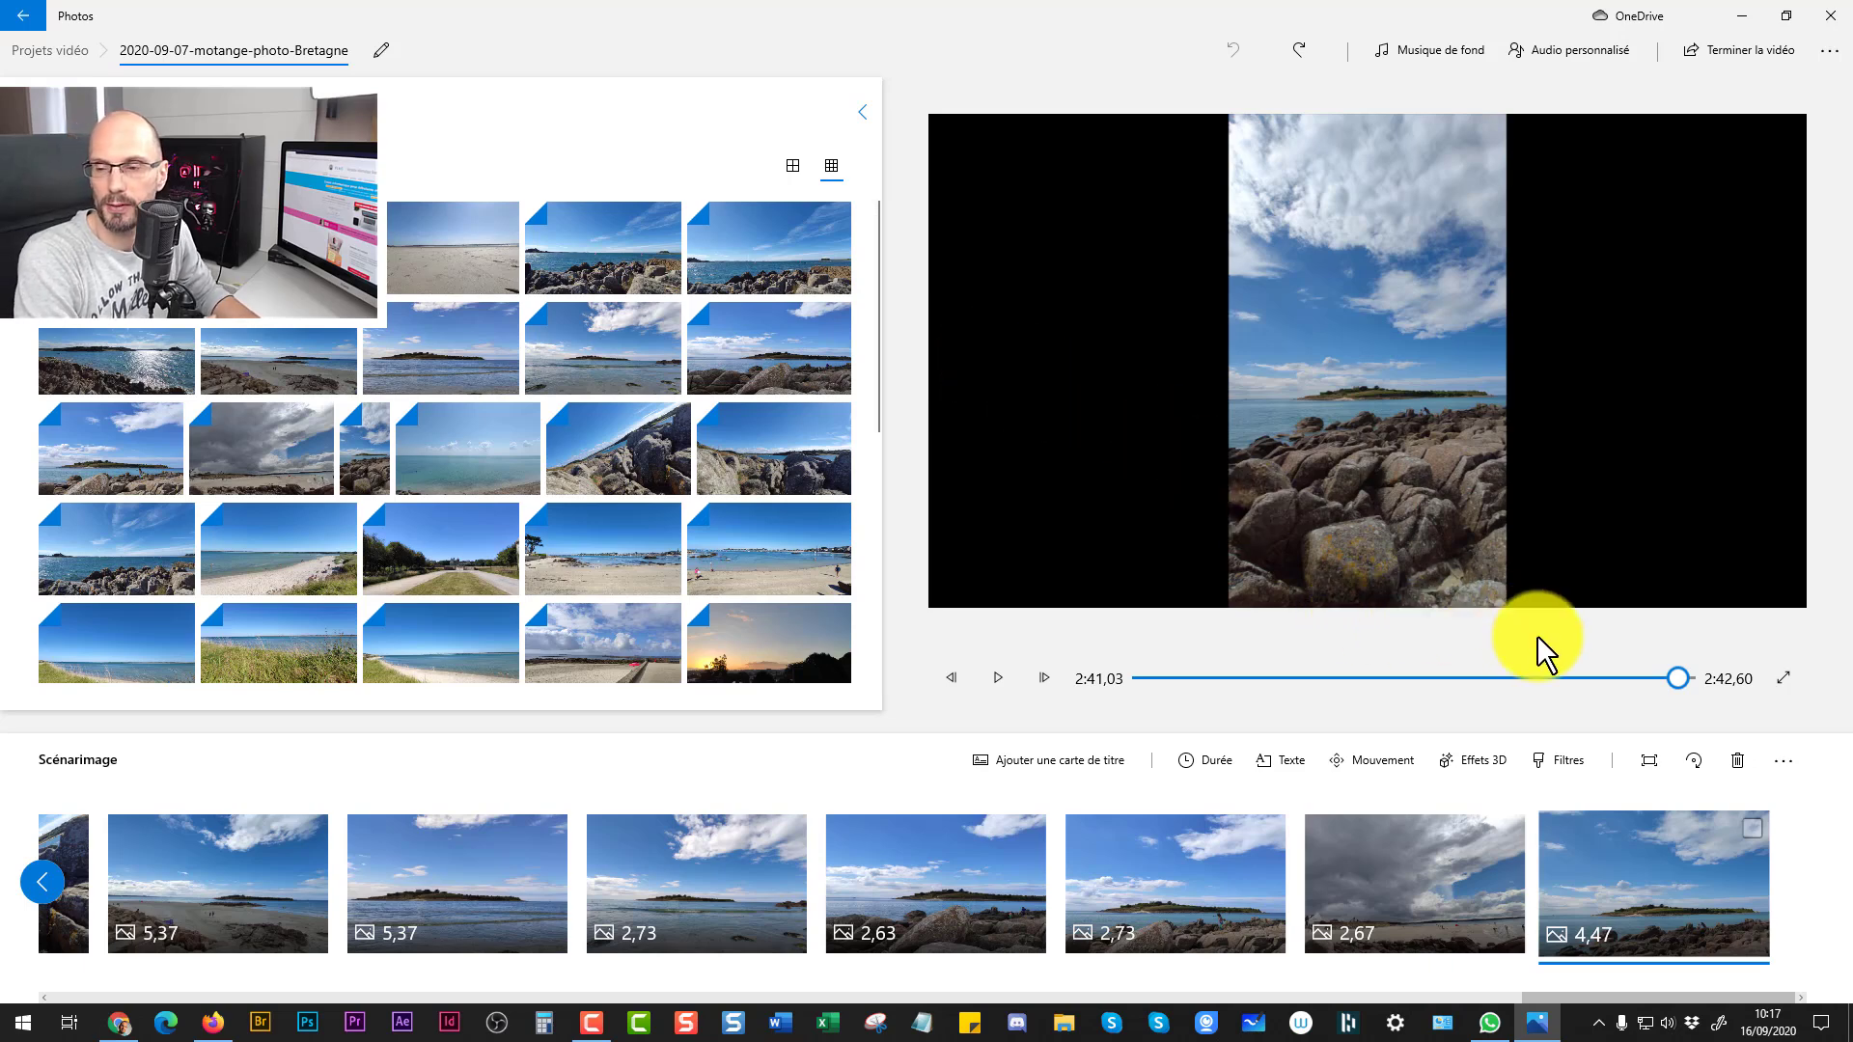
# Resize the last storyboard photo with the option Supprimer les barres noires so that it fills the frame.
pyautogui.rightClick(1625, 863)
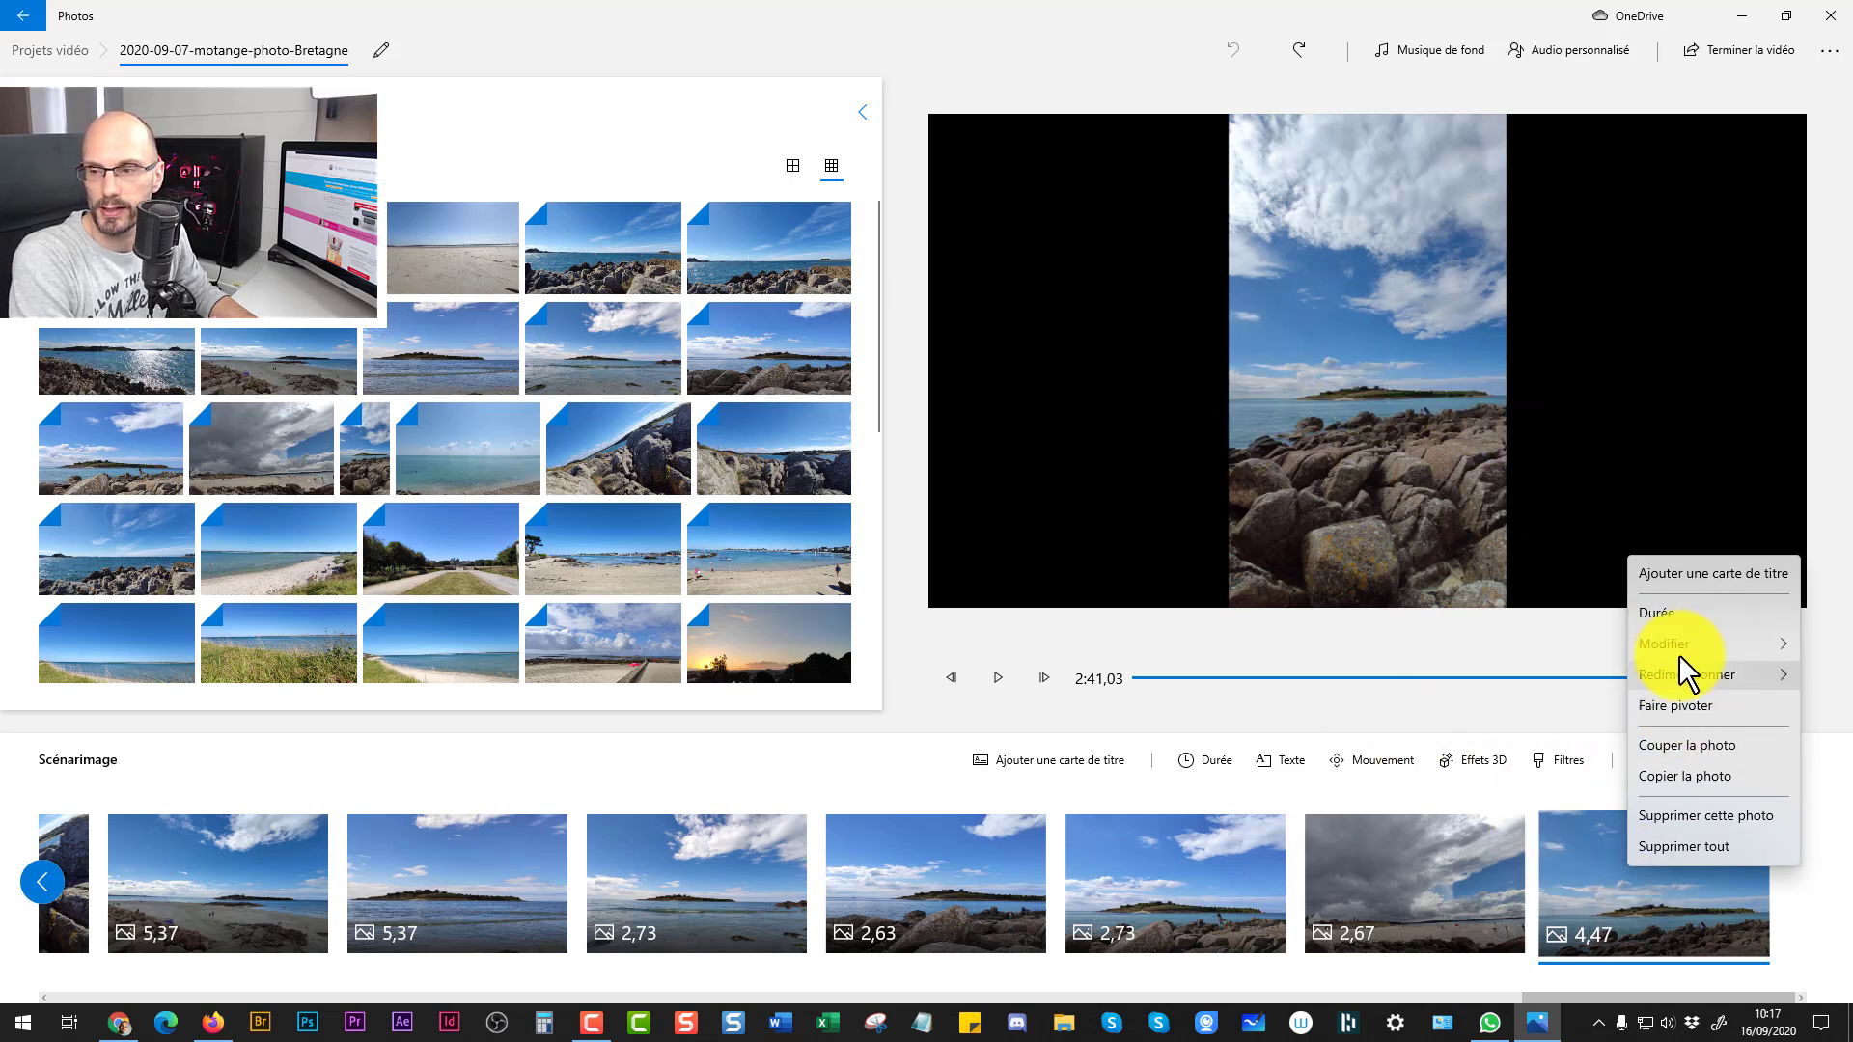
pyautogui.moveTo(1710, 658)
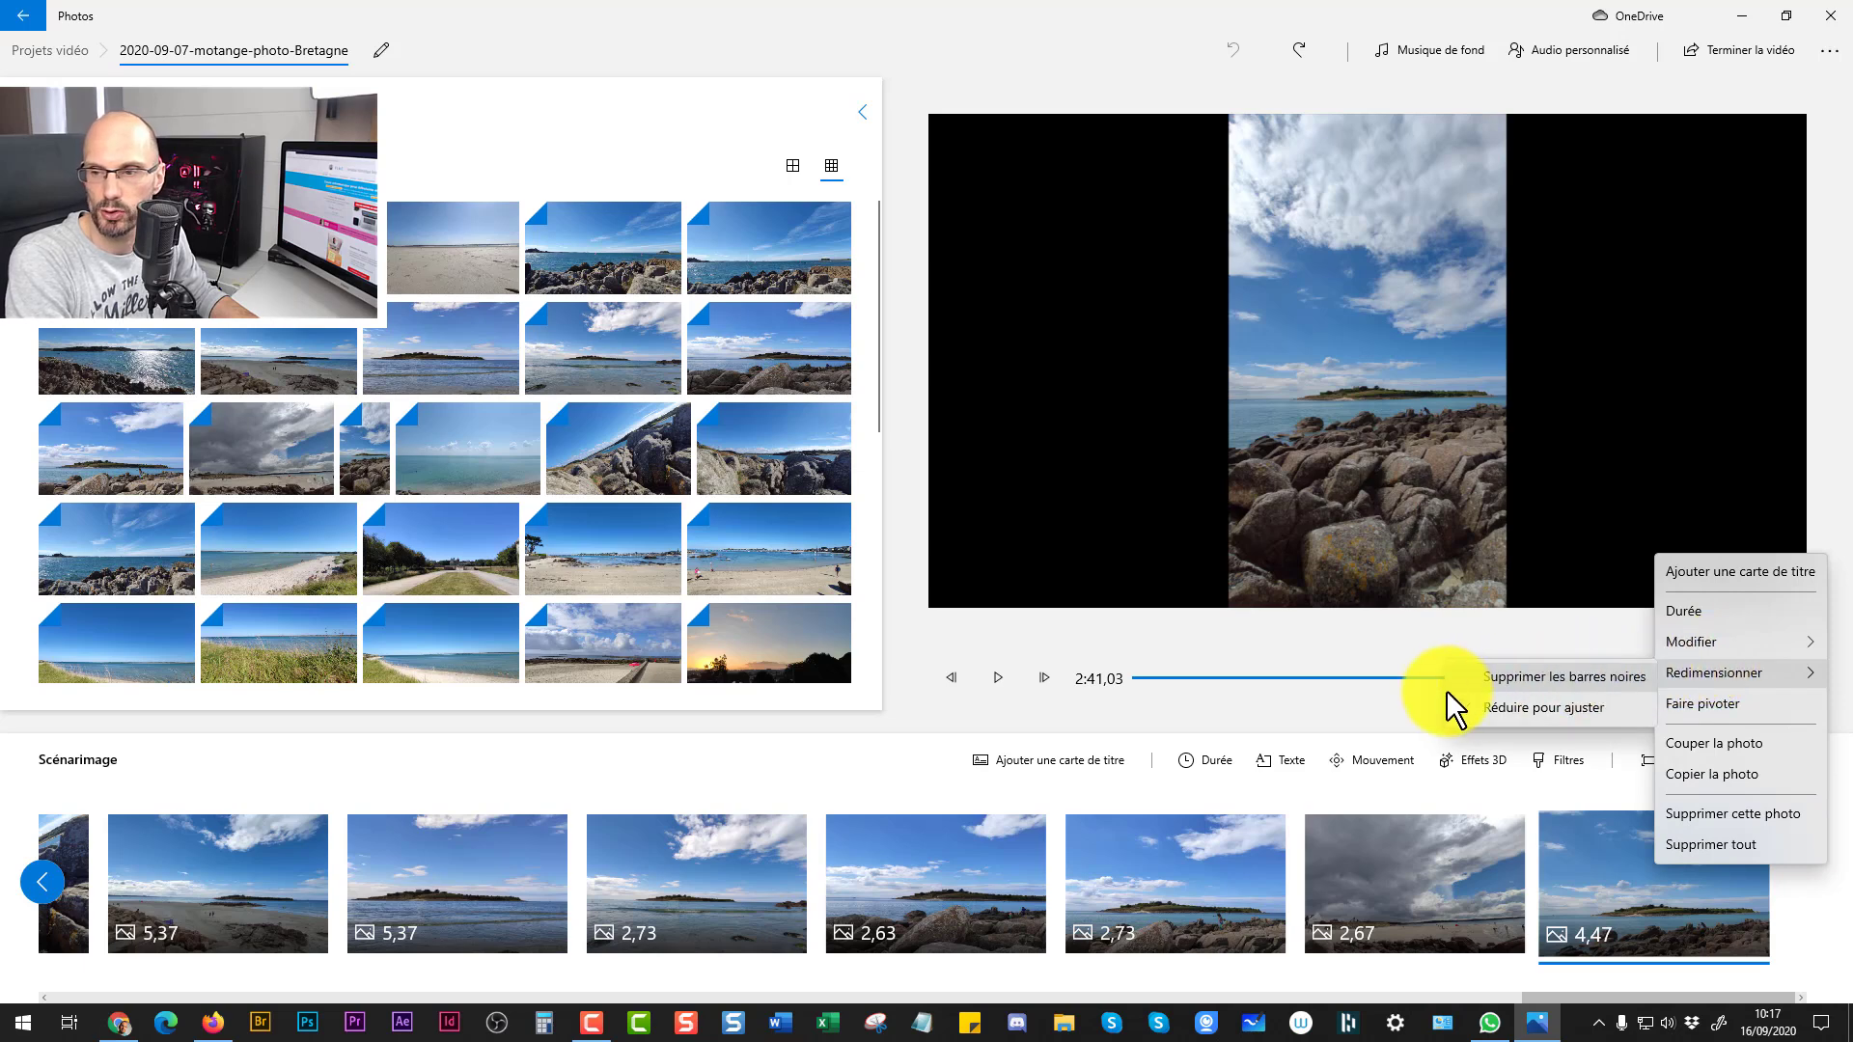
pyautogui.click(1584, 675)
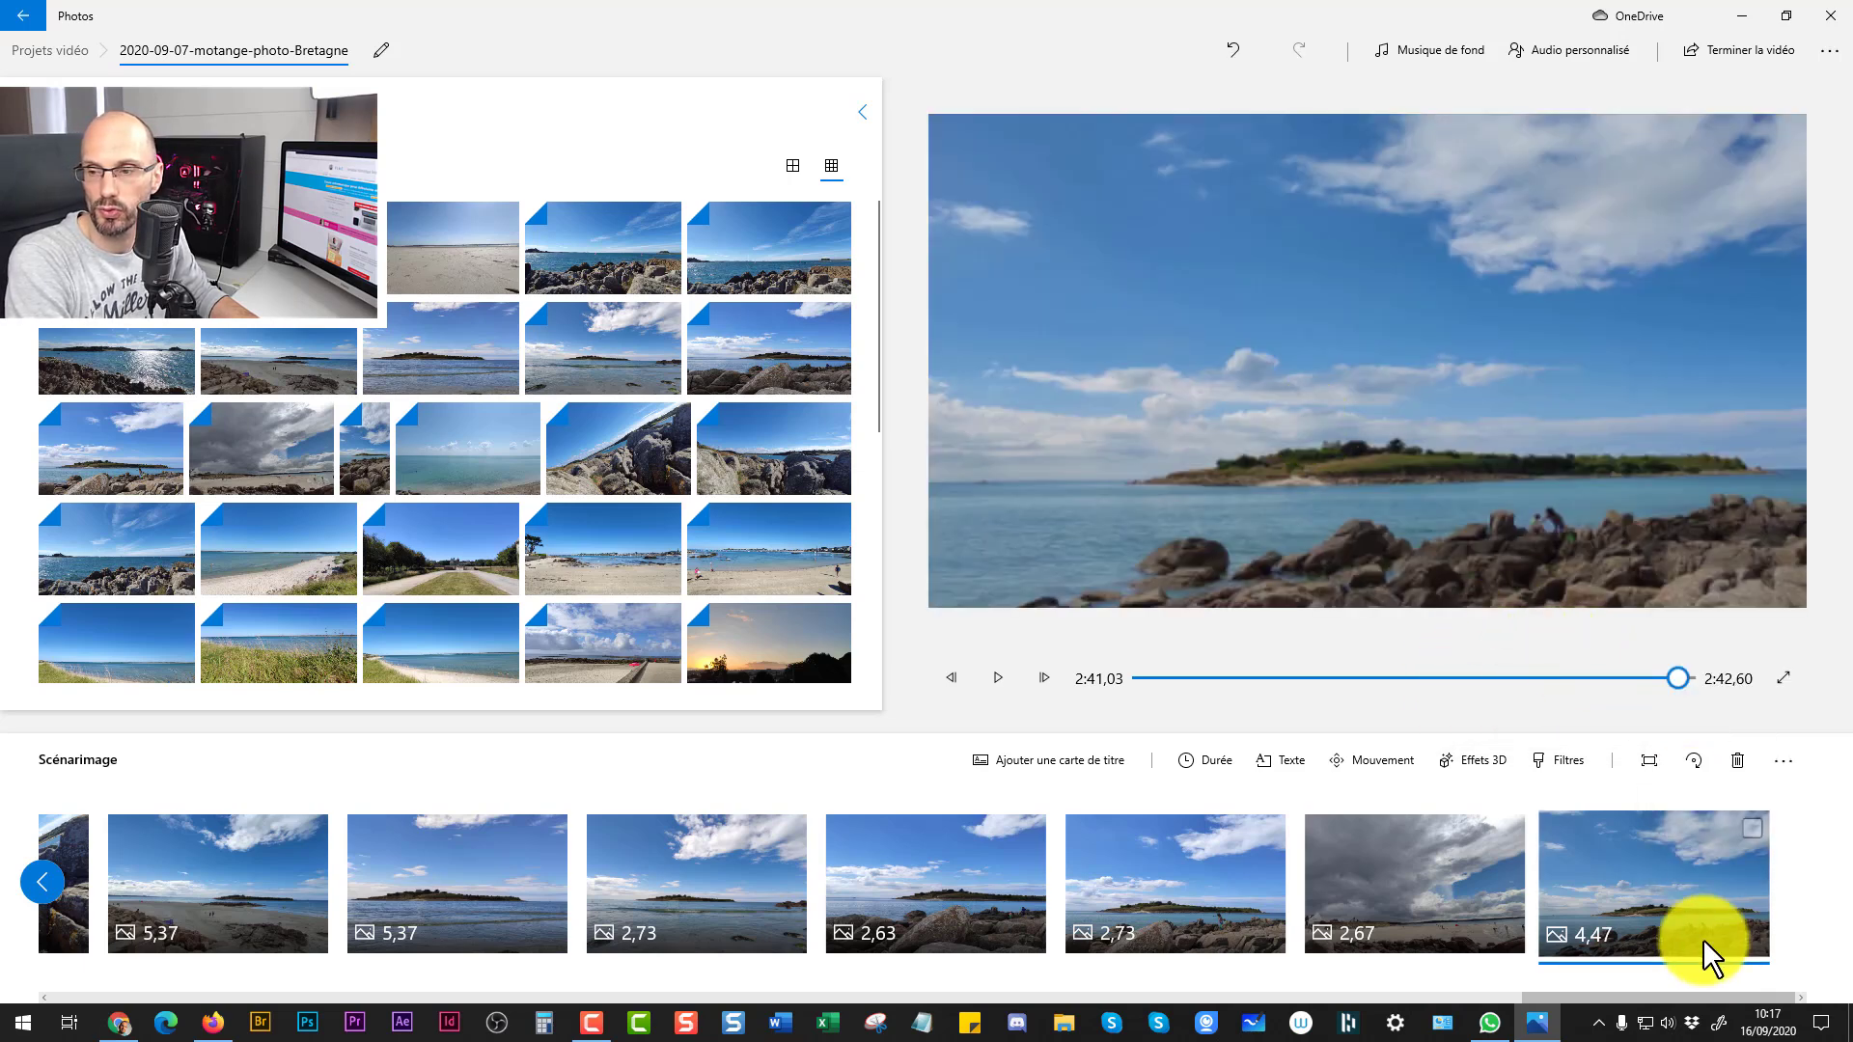
pyautogui.click(1361, 434)
pyautogui.click(1207, 346)
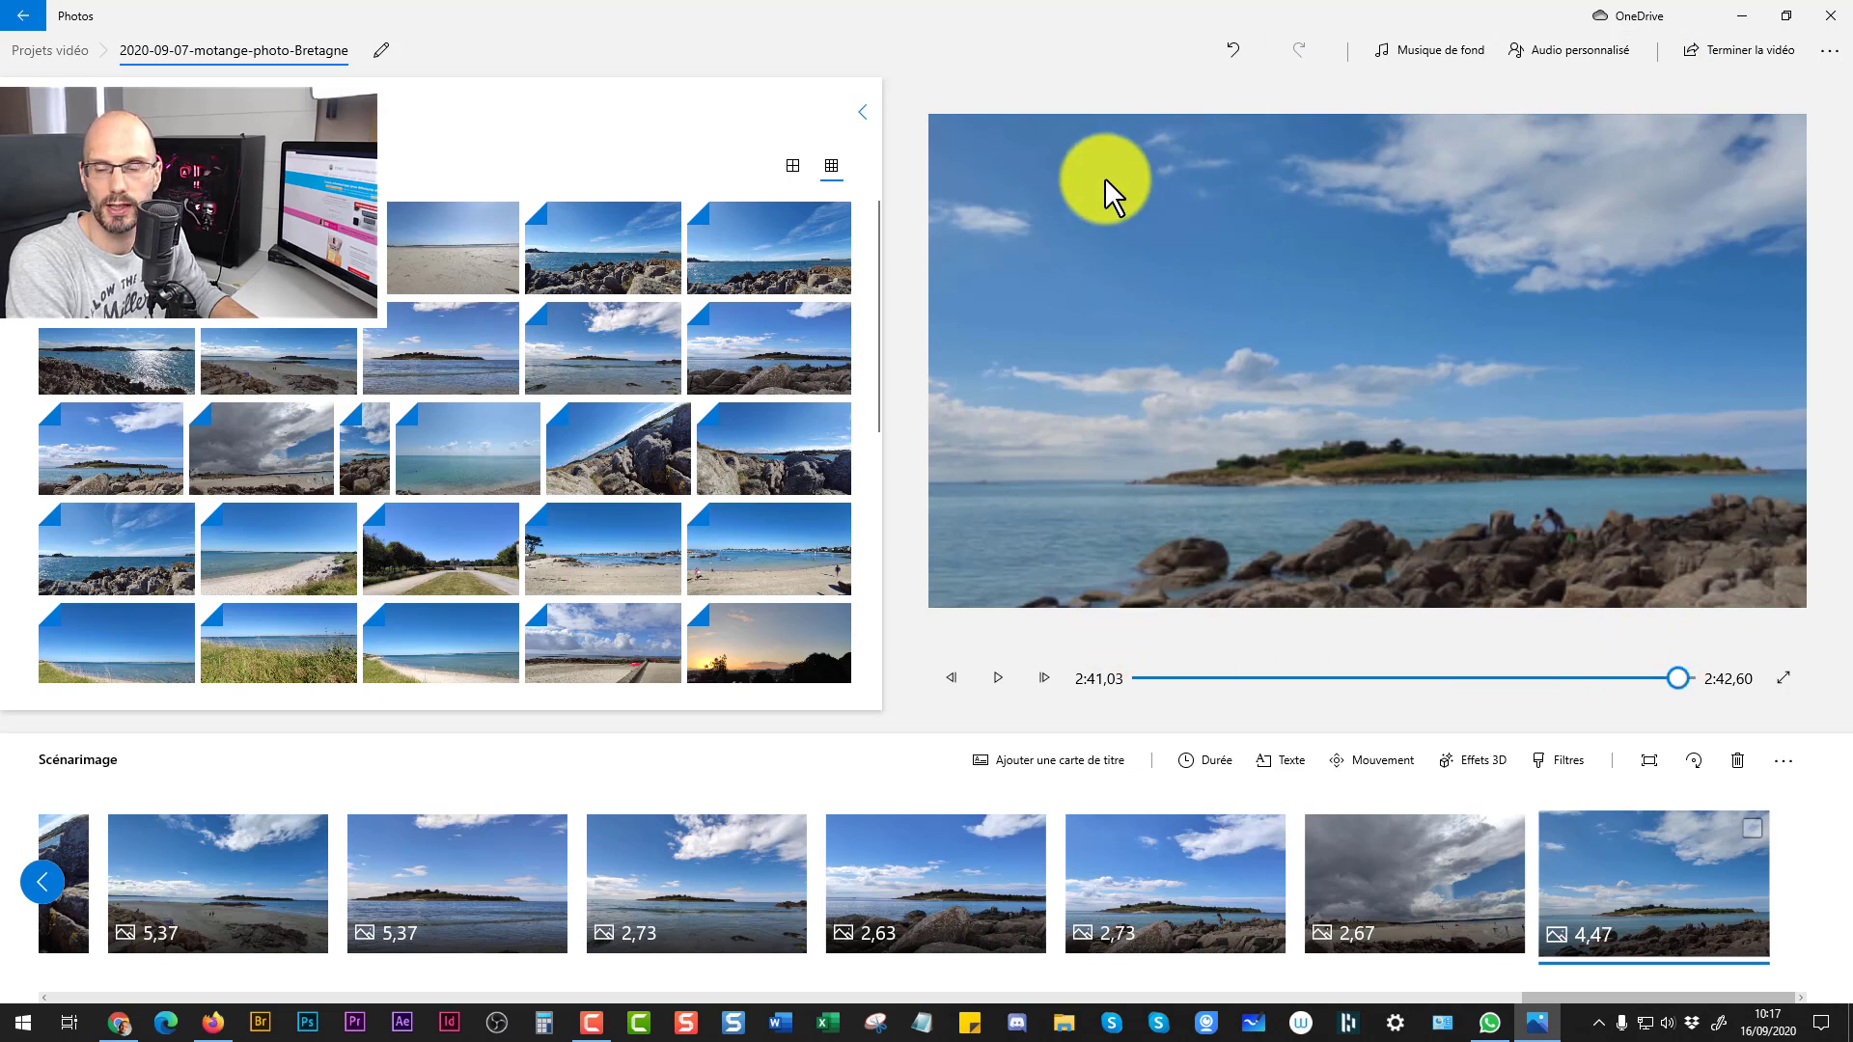
# Switch the last photo's resizing to Réduire pour ajuster.
pyautogui.rightClick(1641, 869)
pyautogui.moveTo(1664, 677)
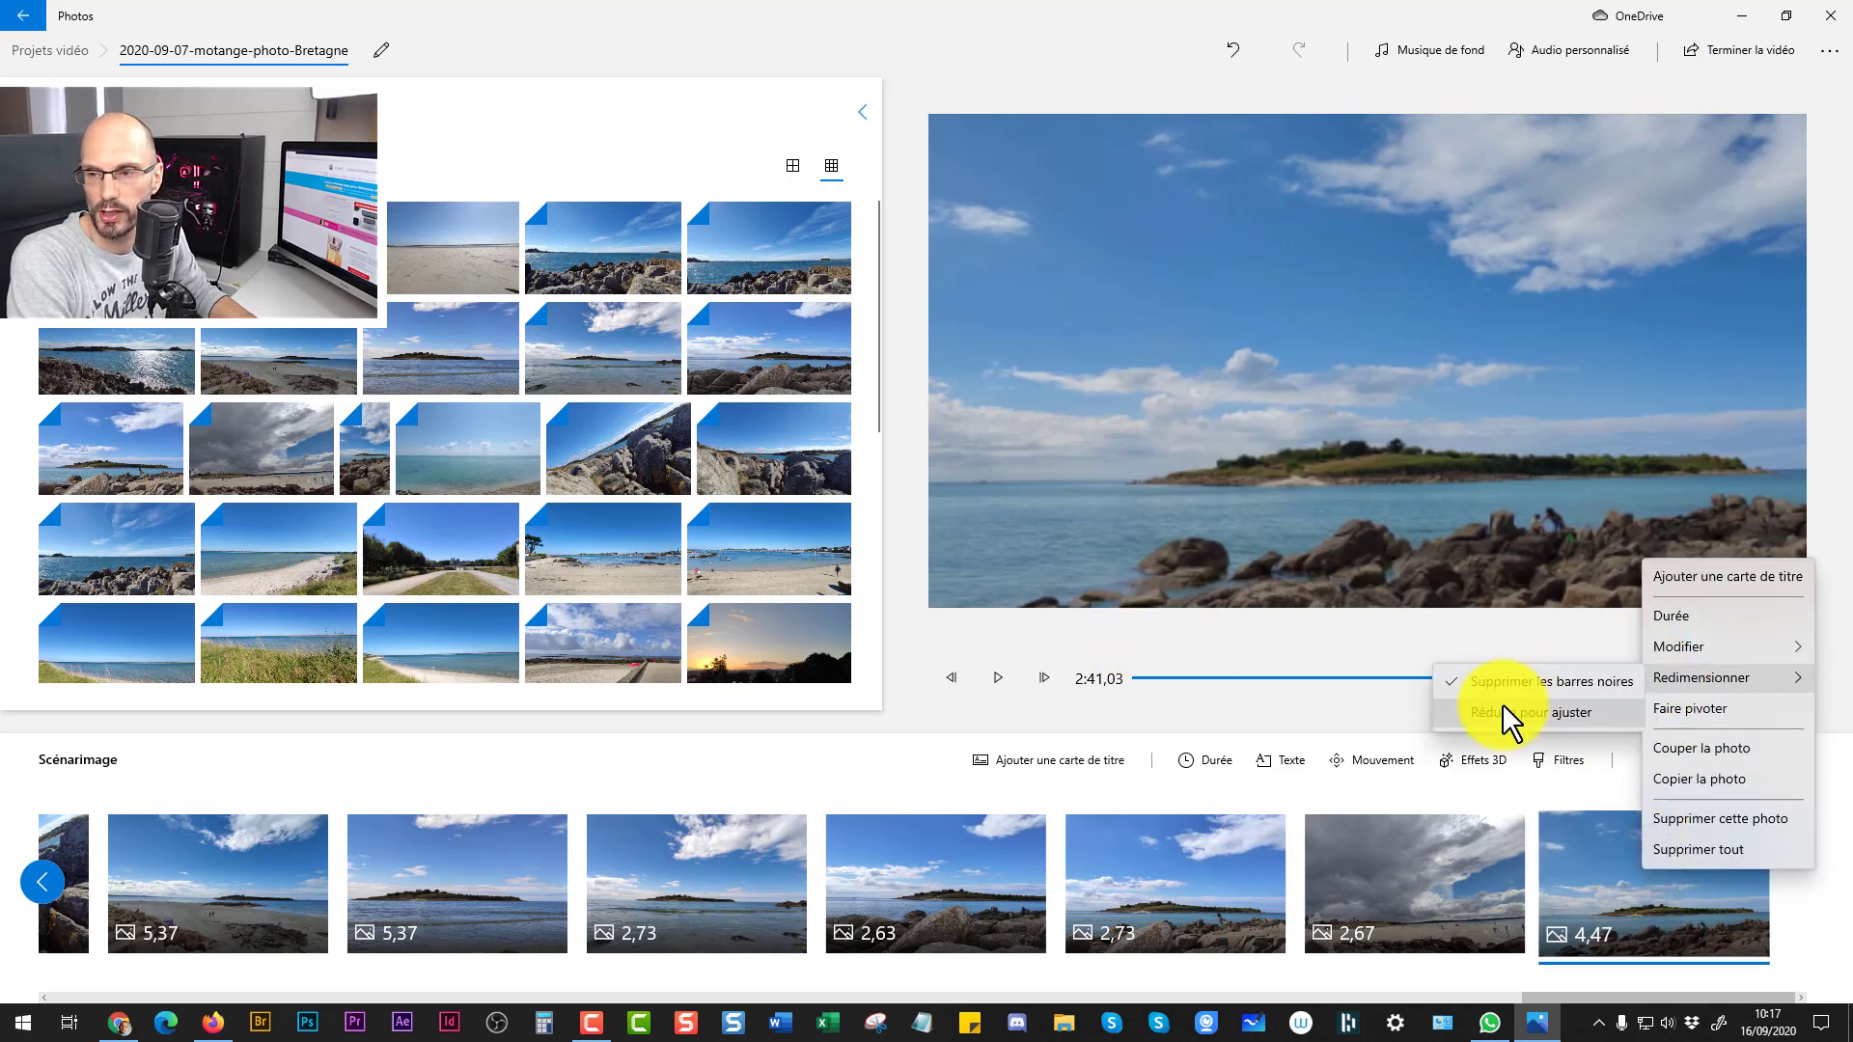
pyautogui.click(1537, 712)
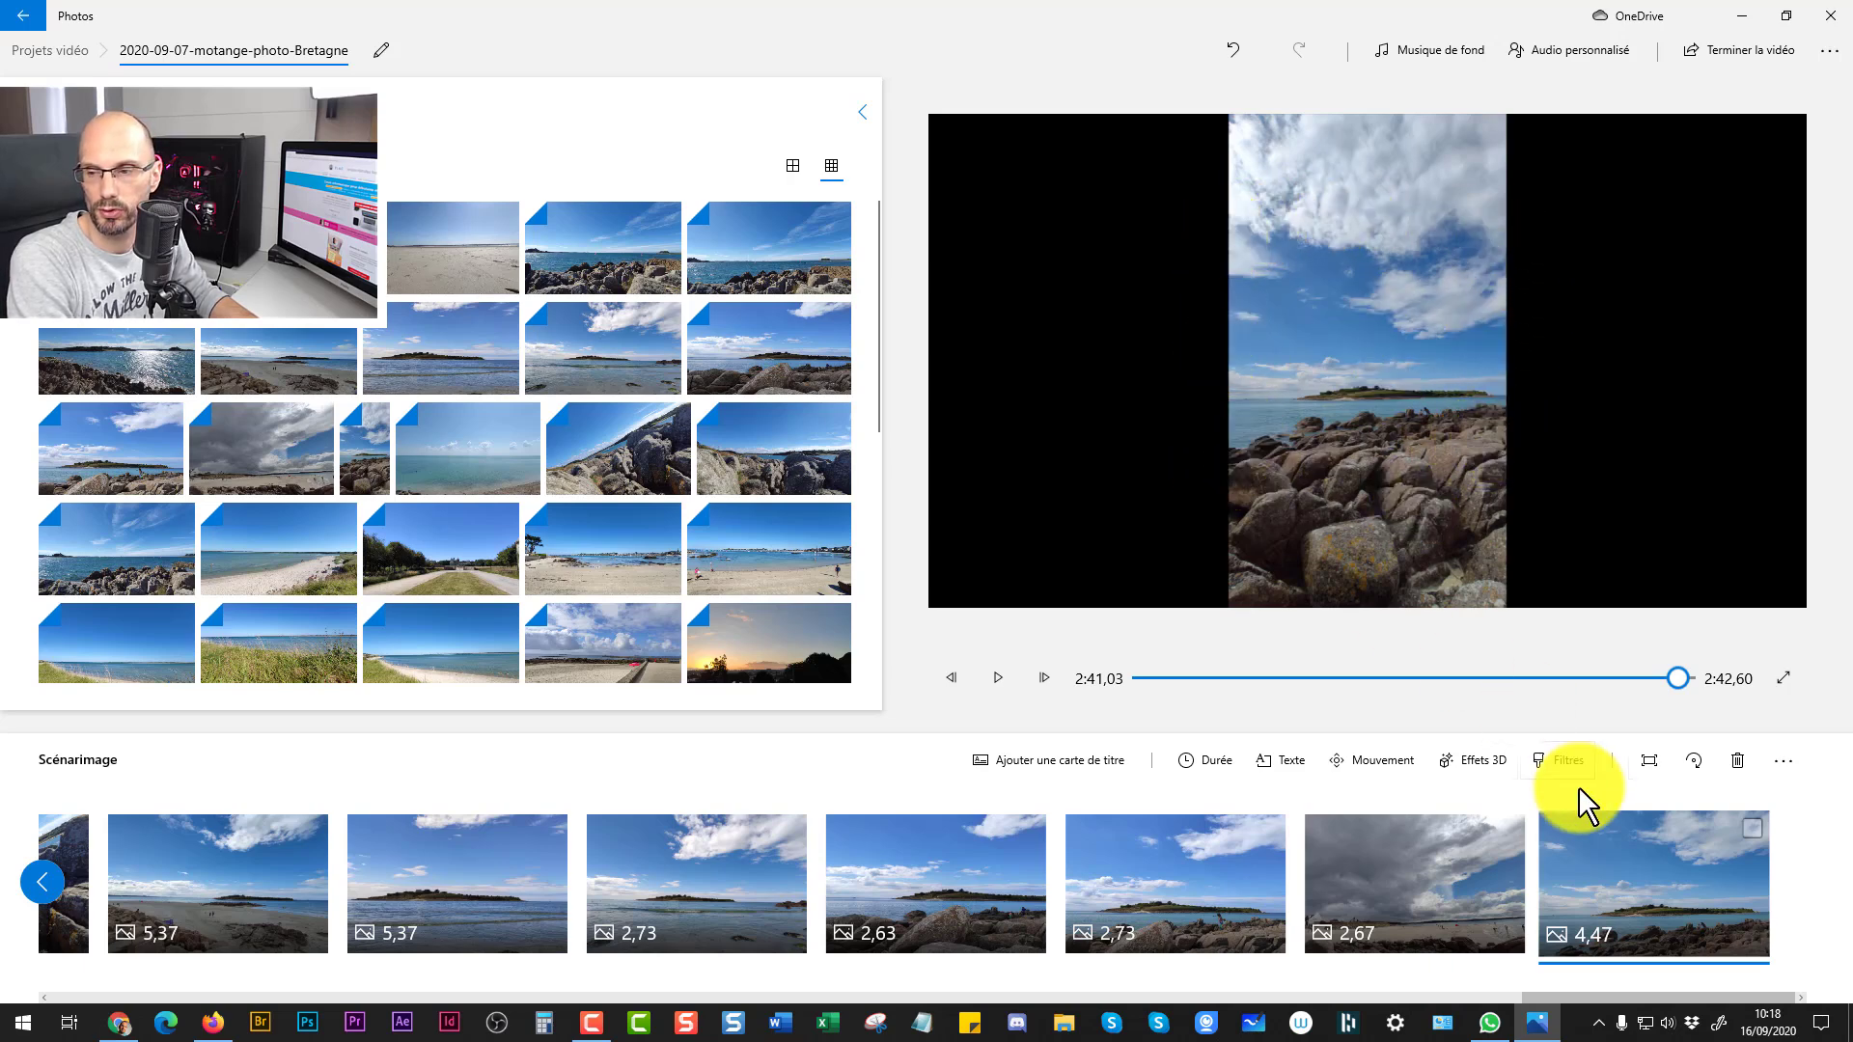
# Apply Supprimer les barres noires to the last photo once more.
pyautogui.rightClick(1609, 873)
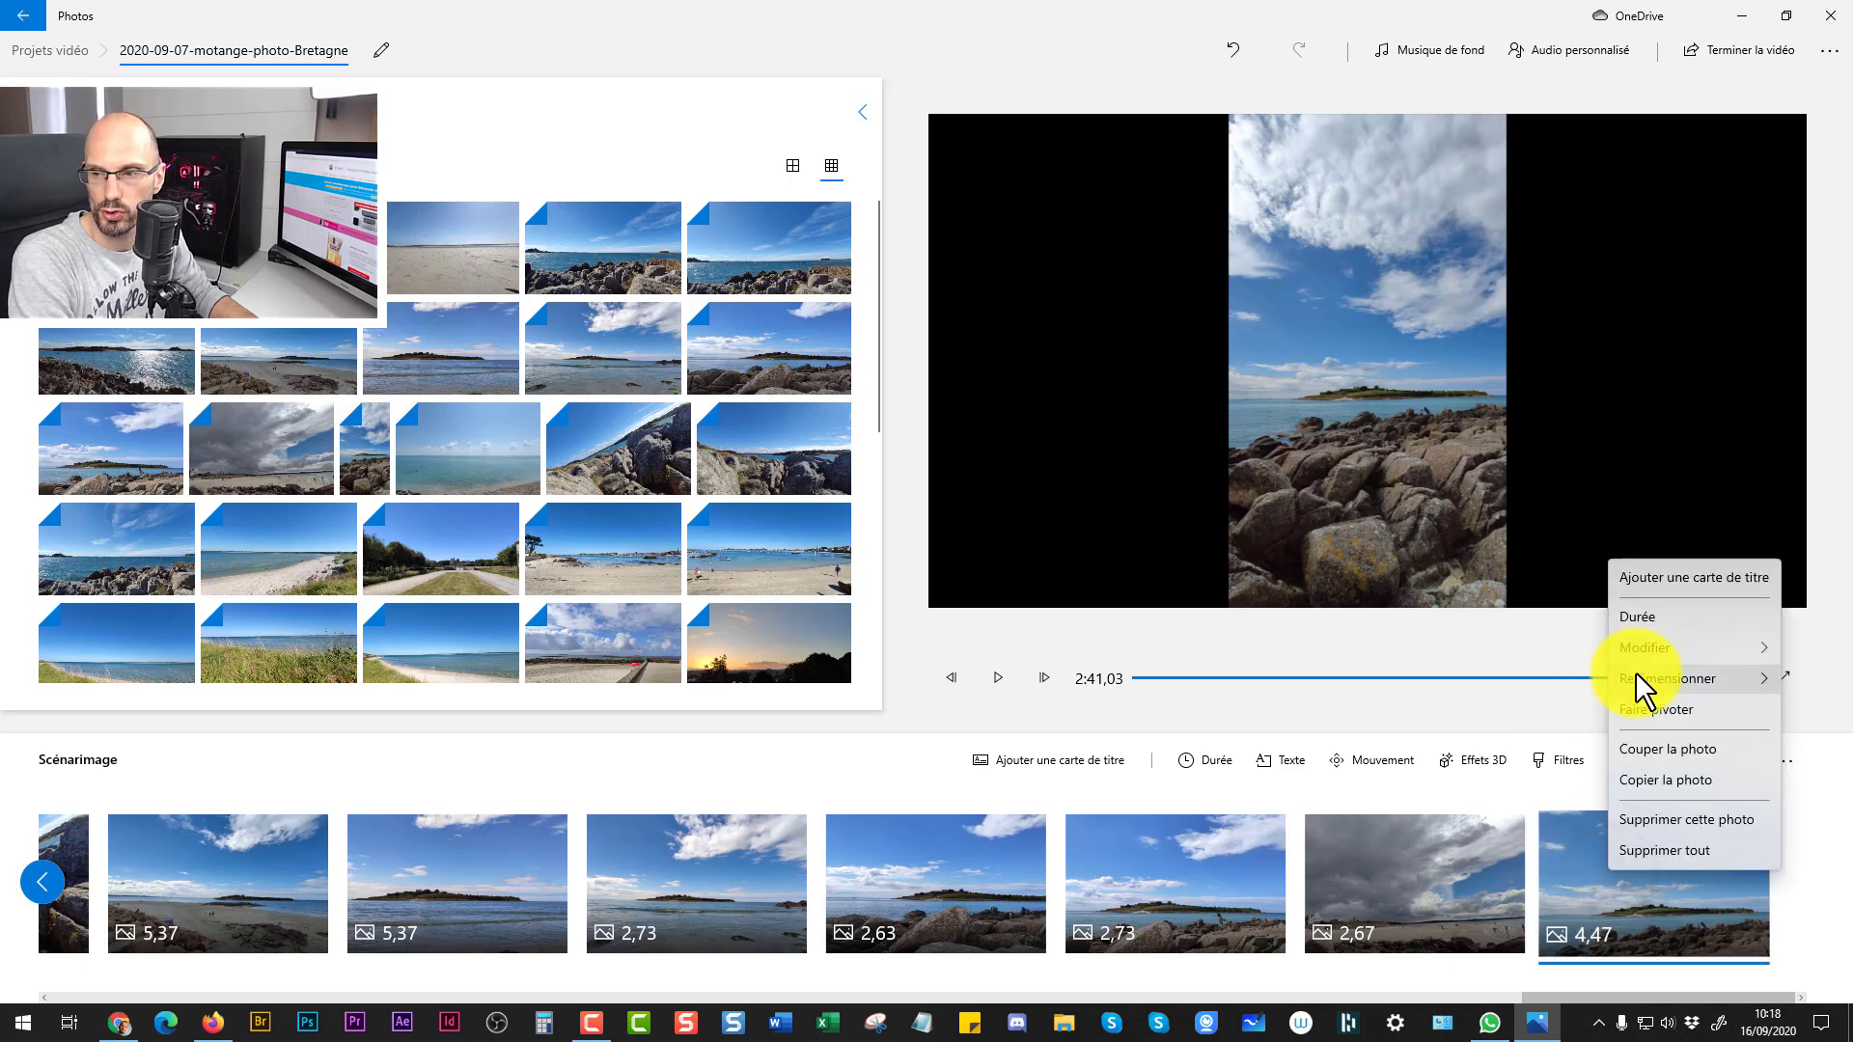
pyautogui.moveTo(1636, 670)
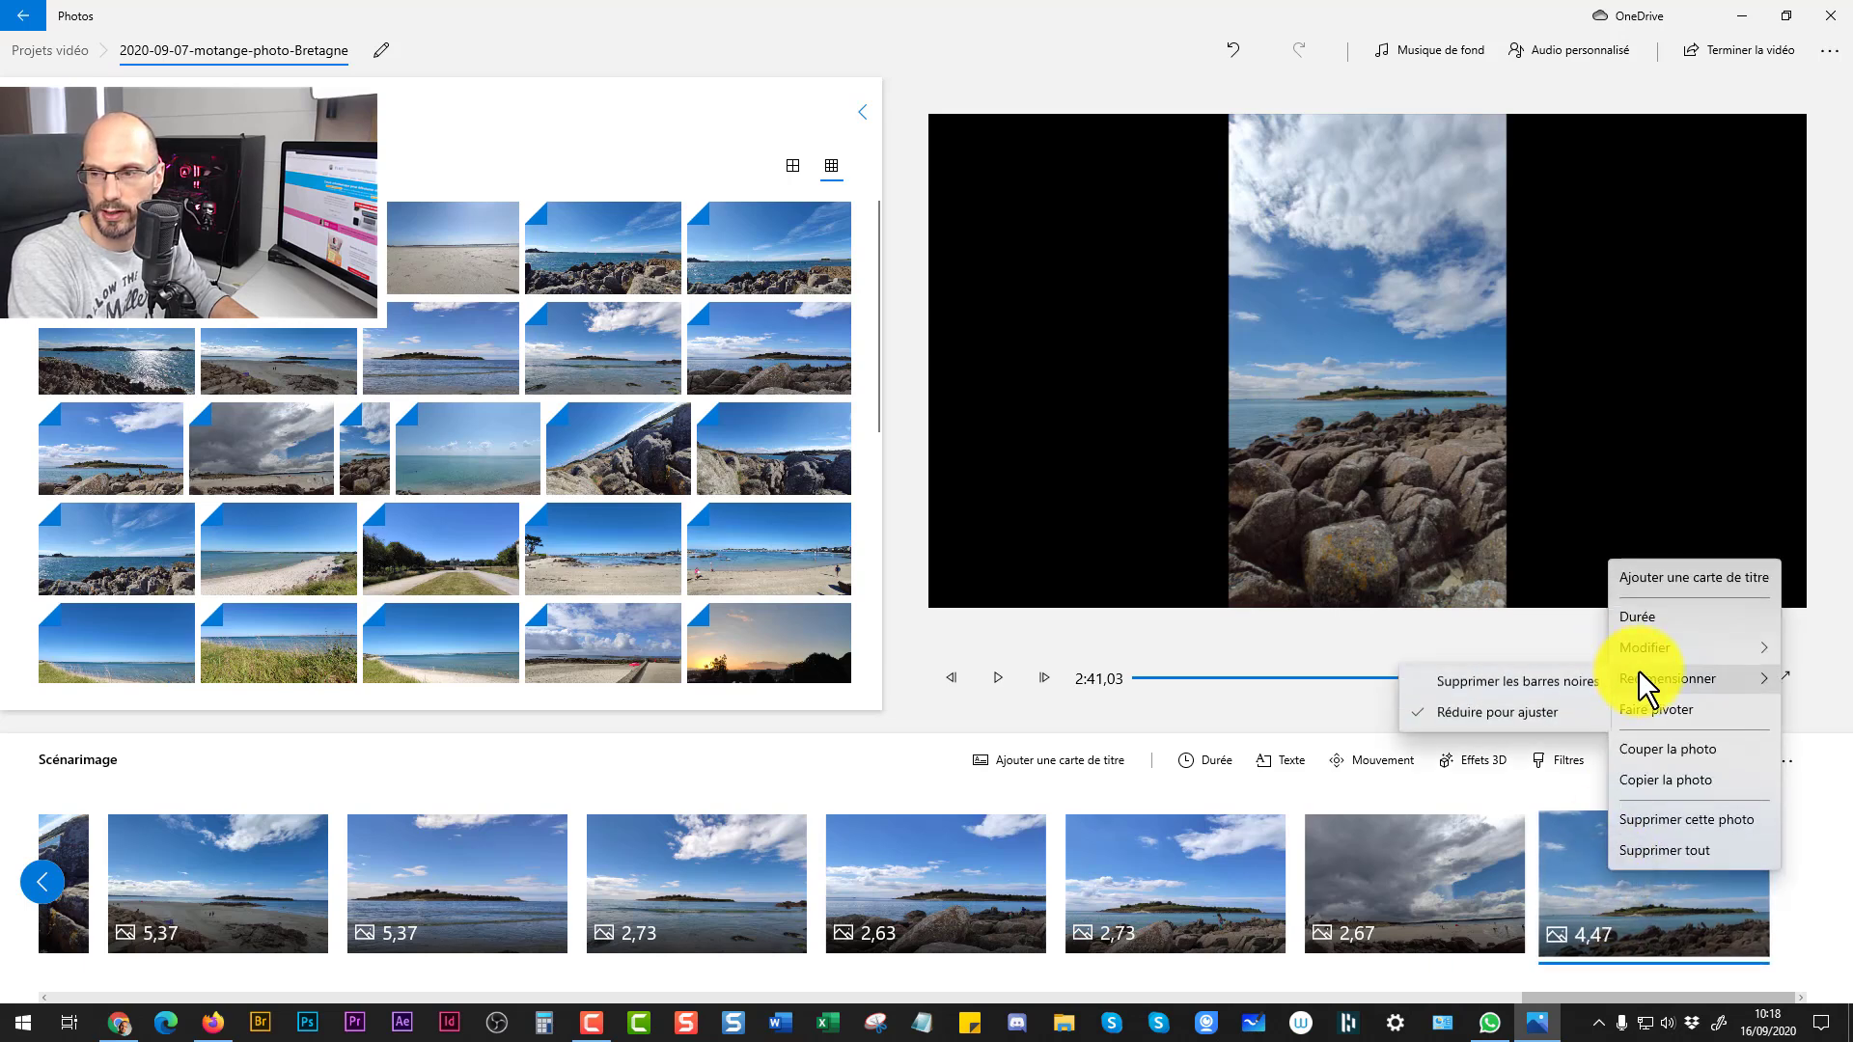
pyautogui.click(1456, 681)
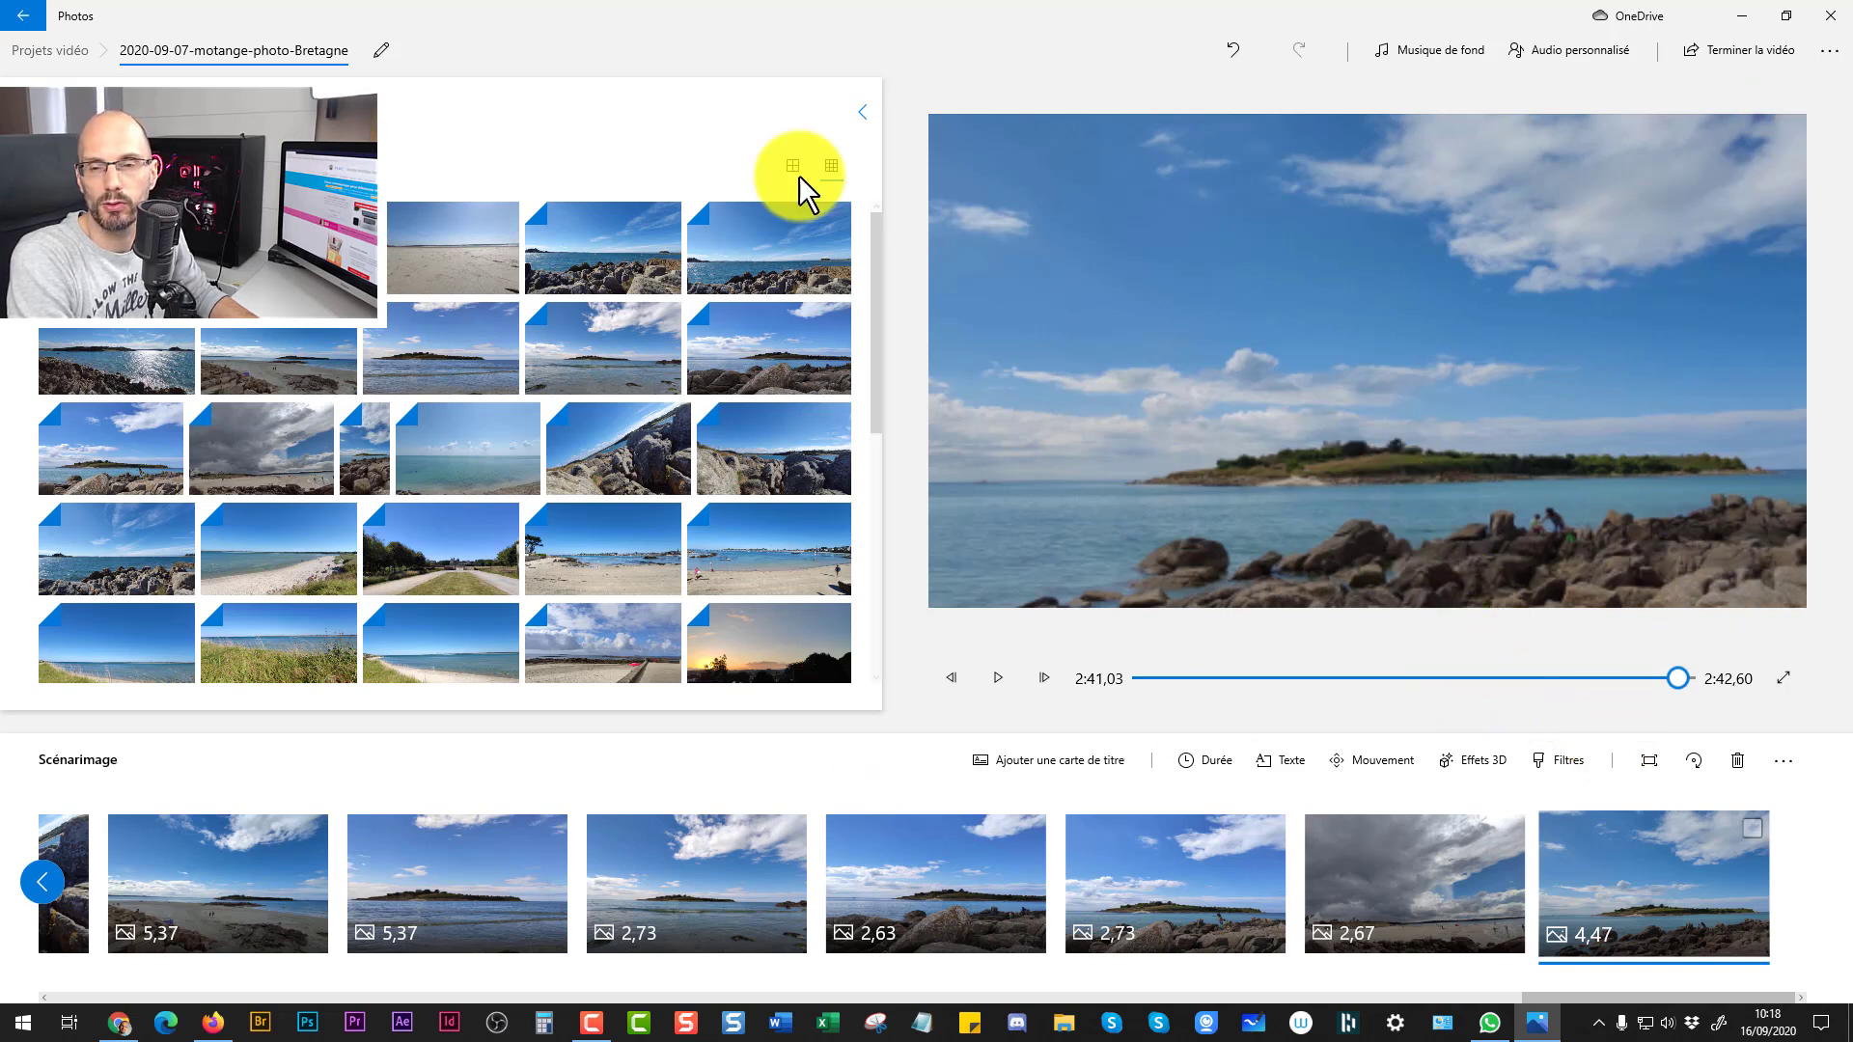
# Set the last photo's resizing back to Réduire pour ajuster to show the whole portrait image.
pyautogui.rightClick(1646, 865)
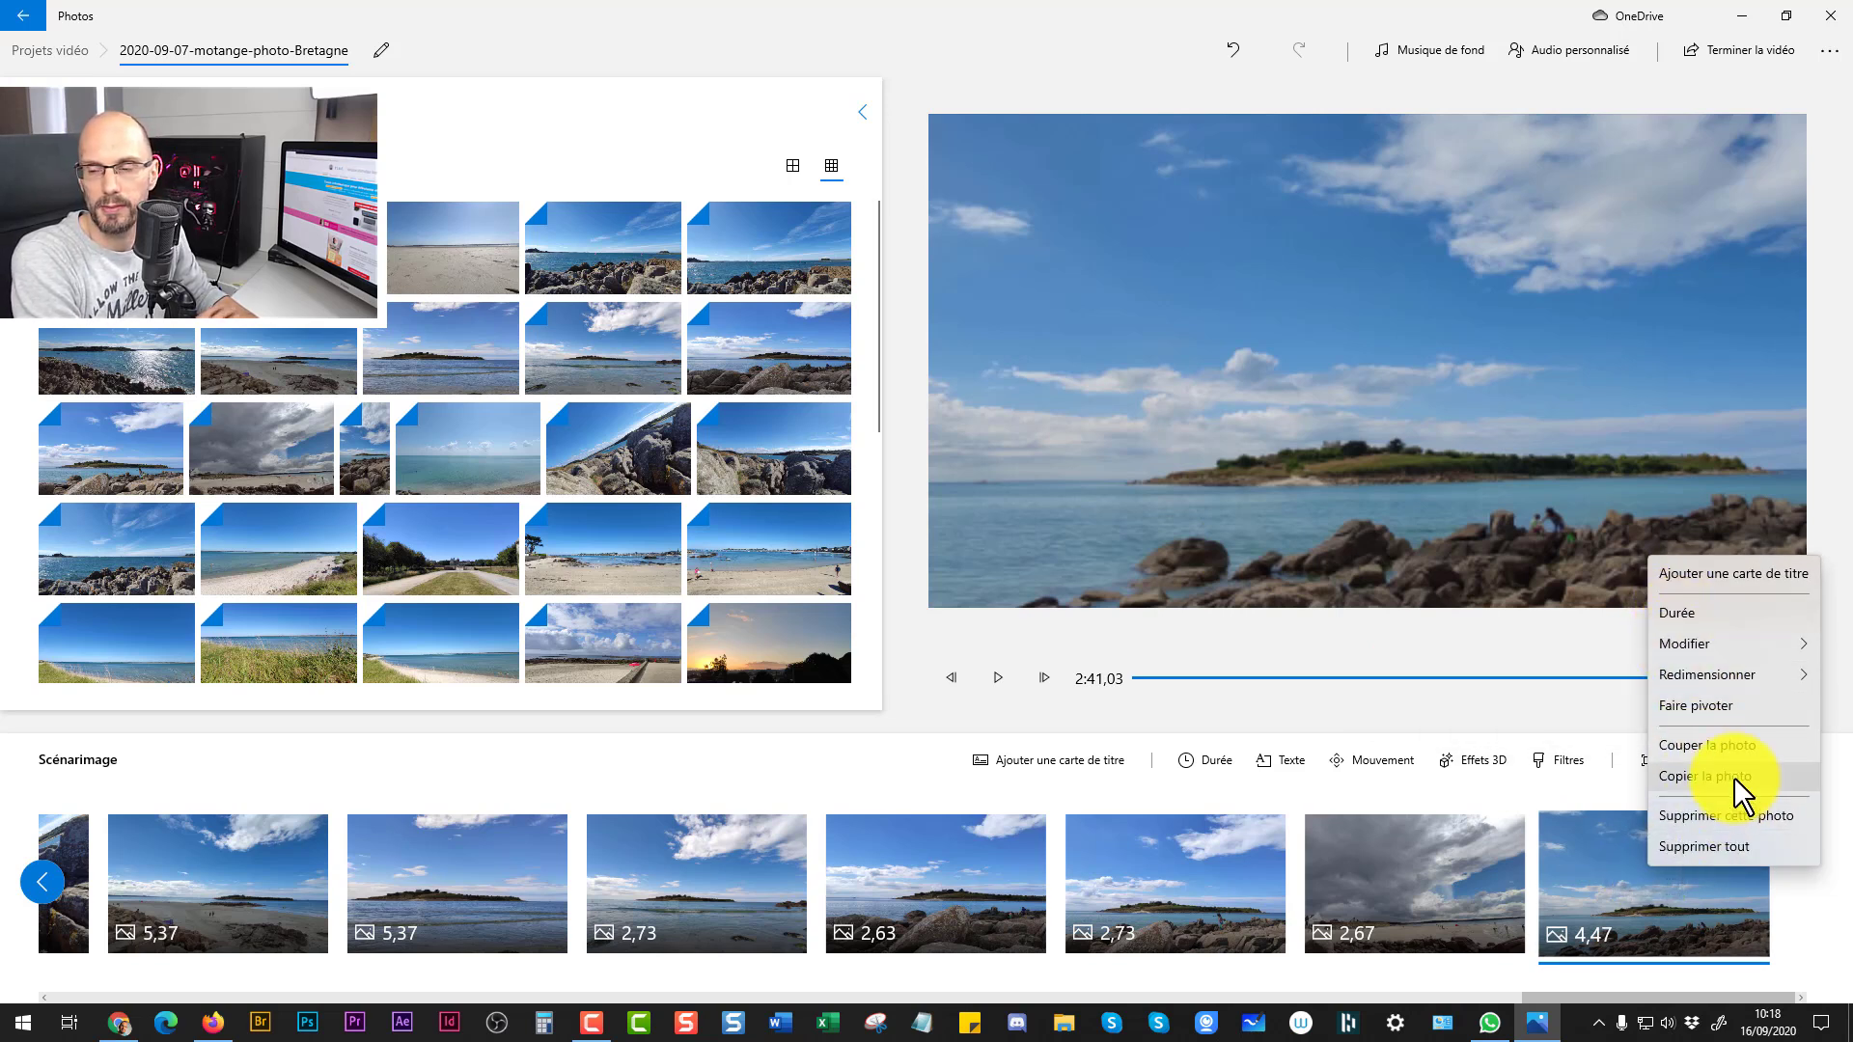
pyautogui.click(1683, 675)
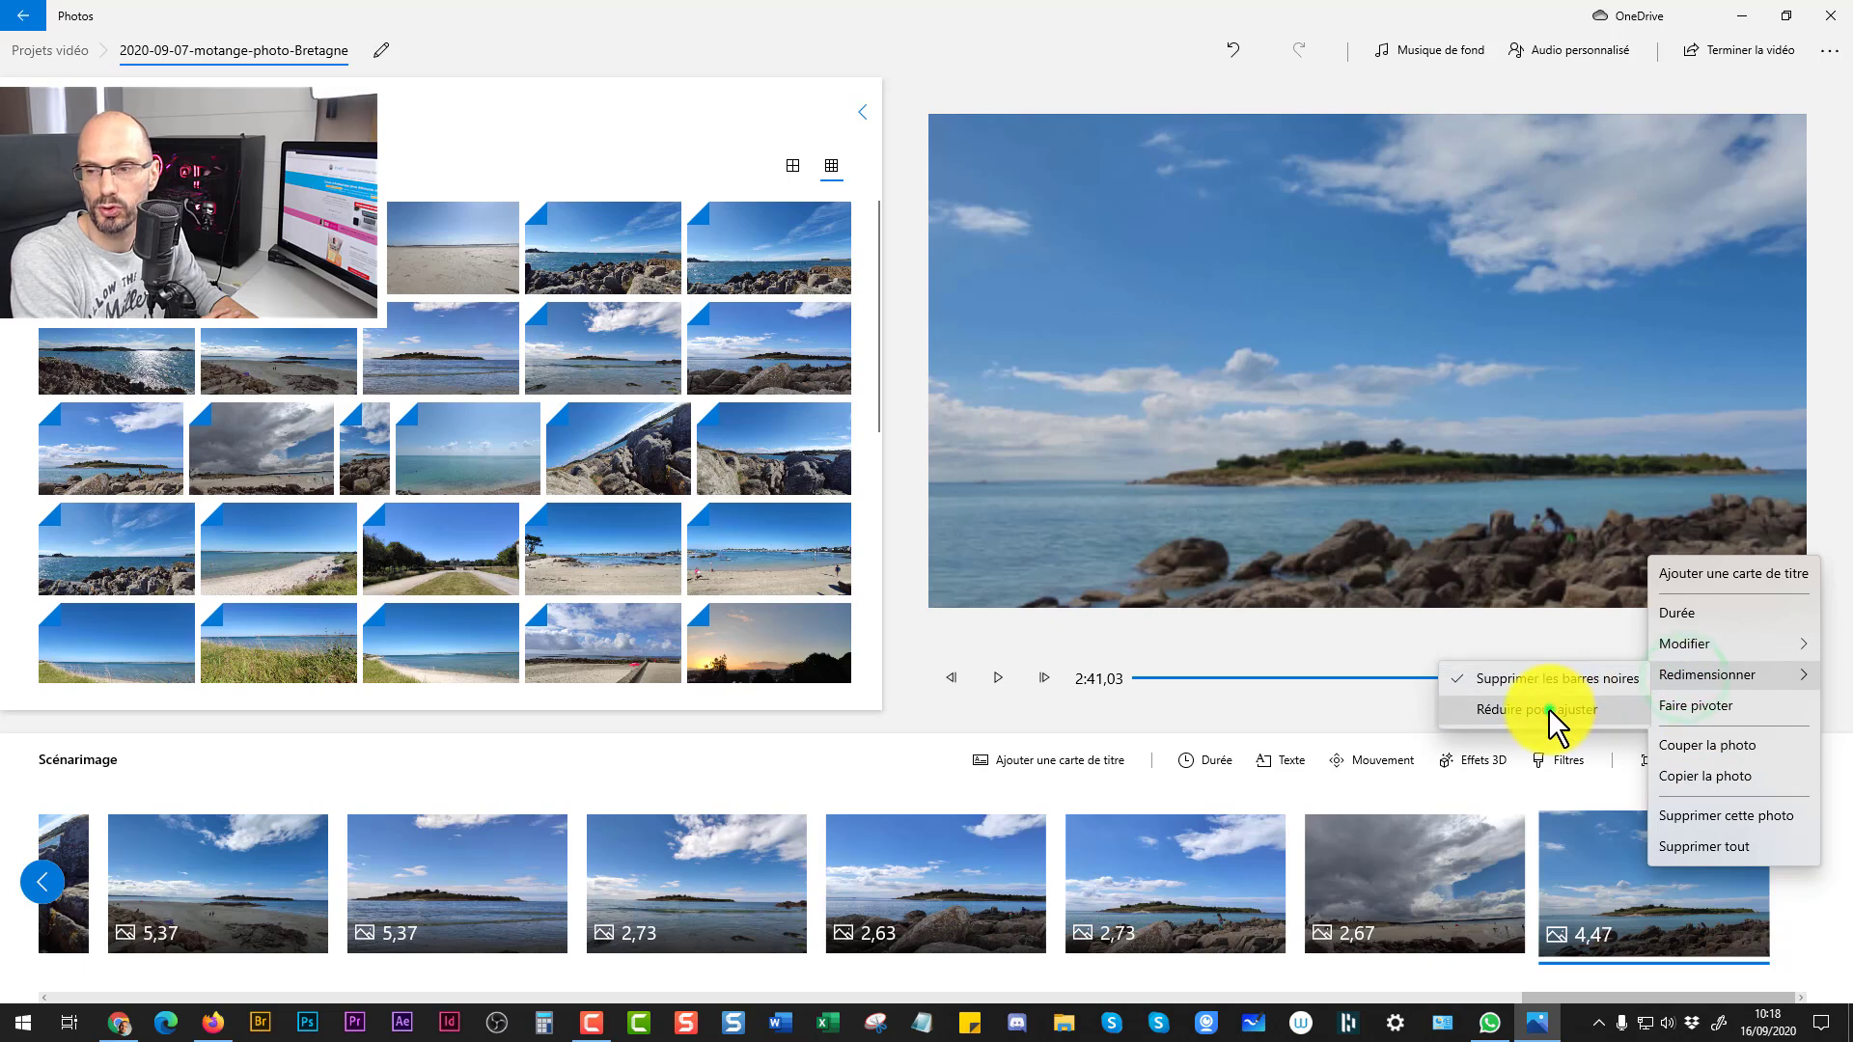
pyautogui.click(1548, 708)
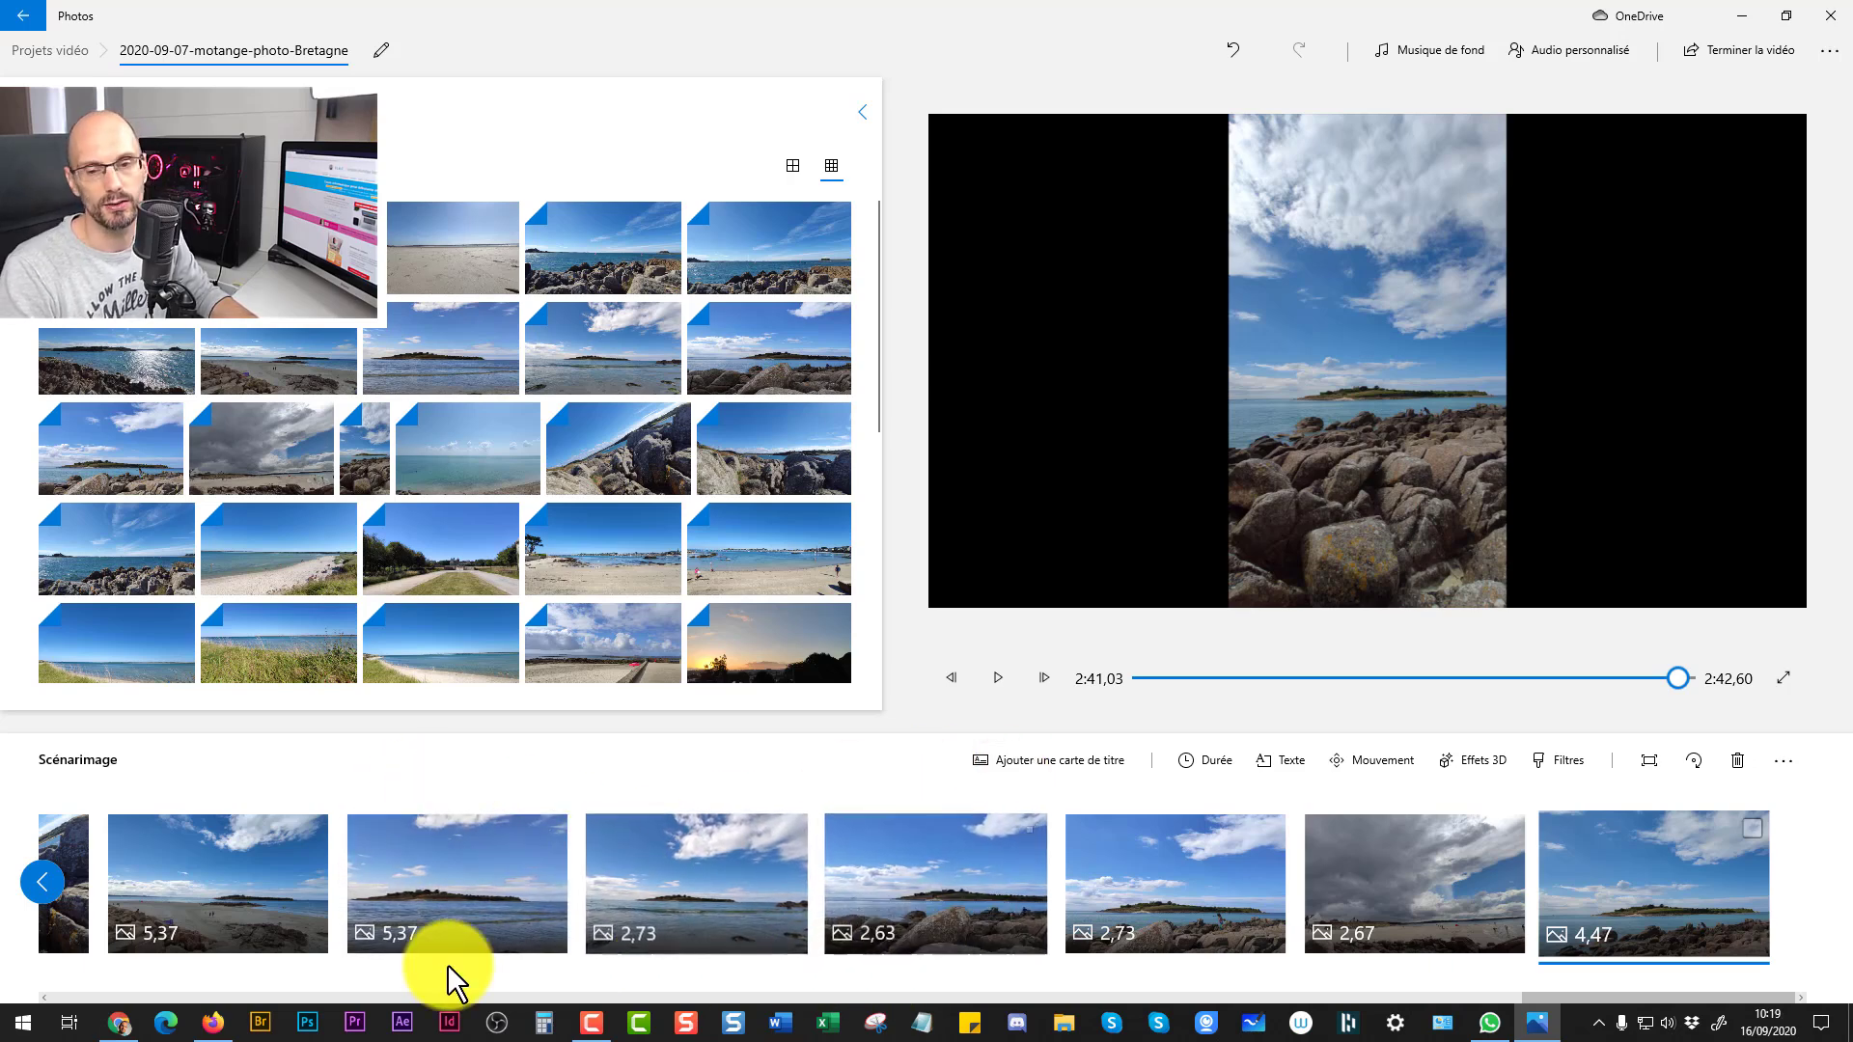
# Set the display duration of the three consecutive island photos after the 5,37 s beach photo to 5 s together, and clear the selection.
pyautogui.click(467, 861)
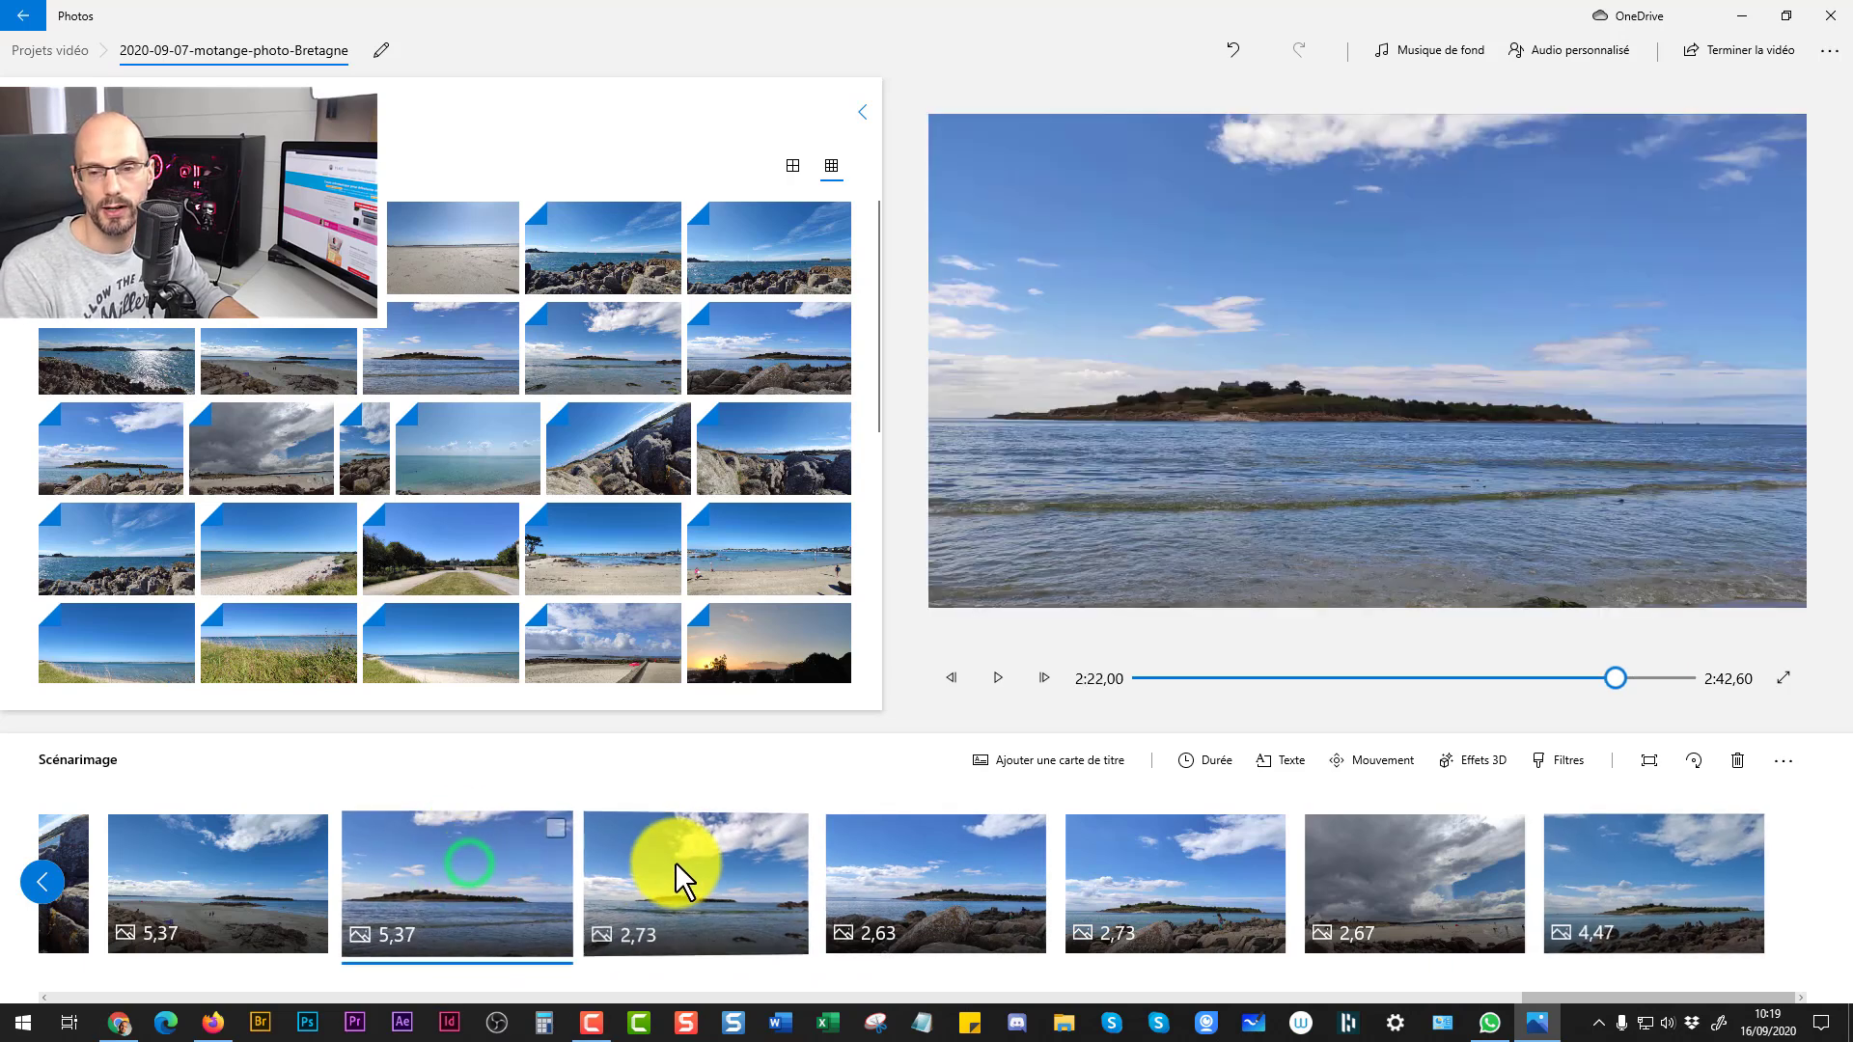
pyautogui.keyDown('ctrl'); pyautogui.click(669, 860); pyautogui.keyUp('ctrl')
pyautogui.keyDown('ctrl'); pyautogui.click(909, 855); pyautogui.keyUp('ctrl')
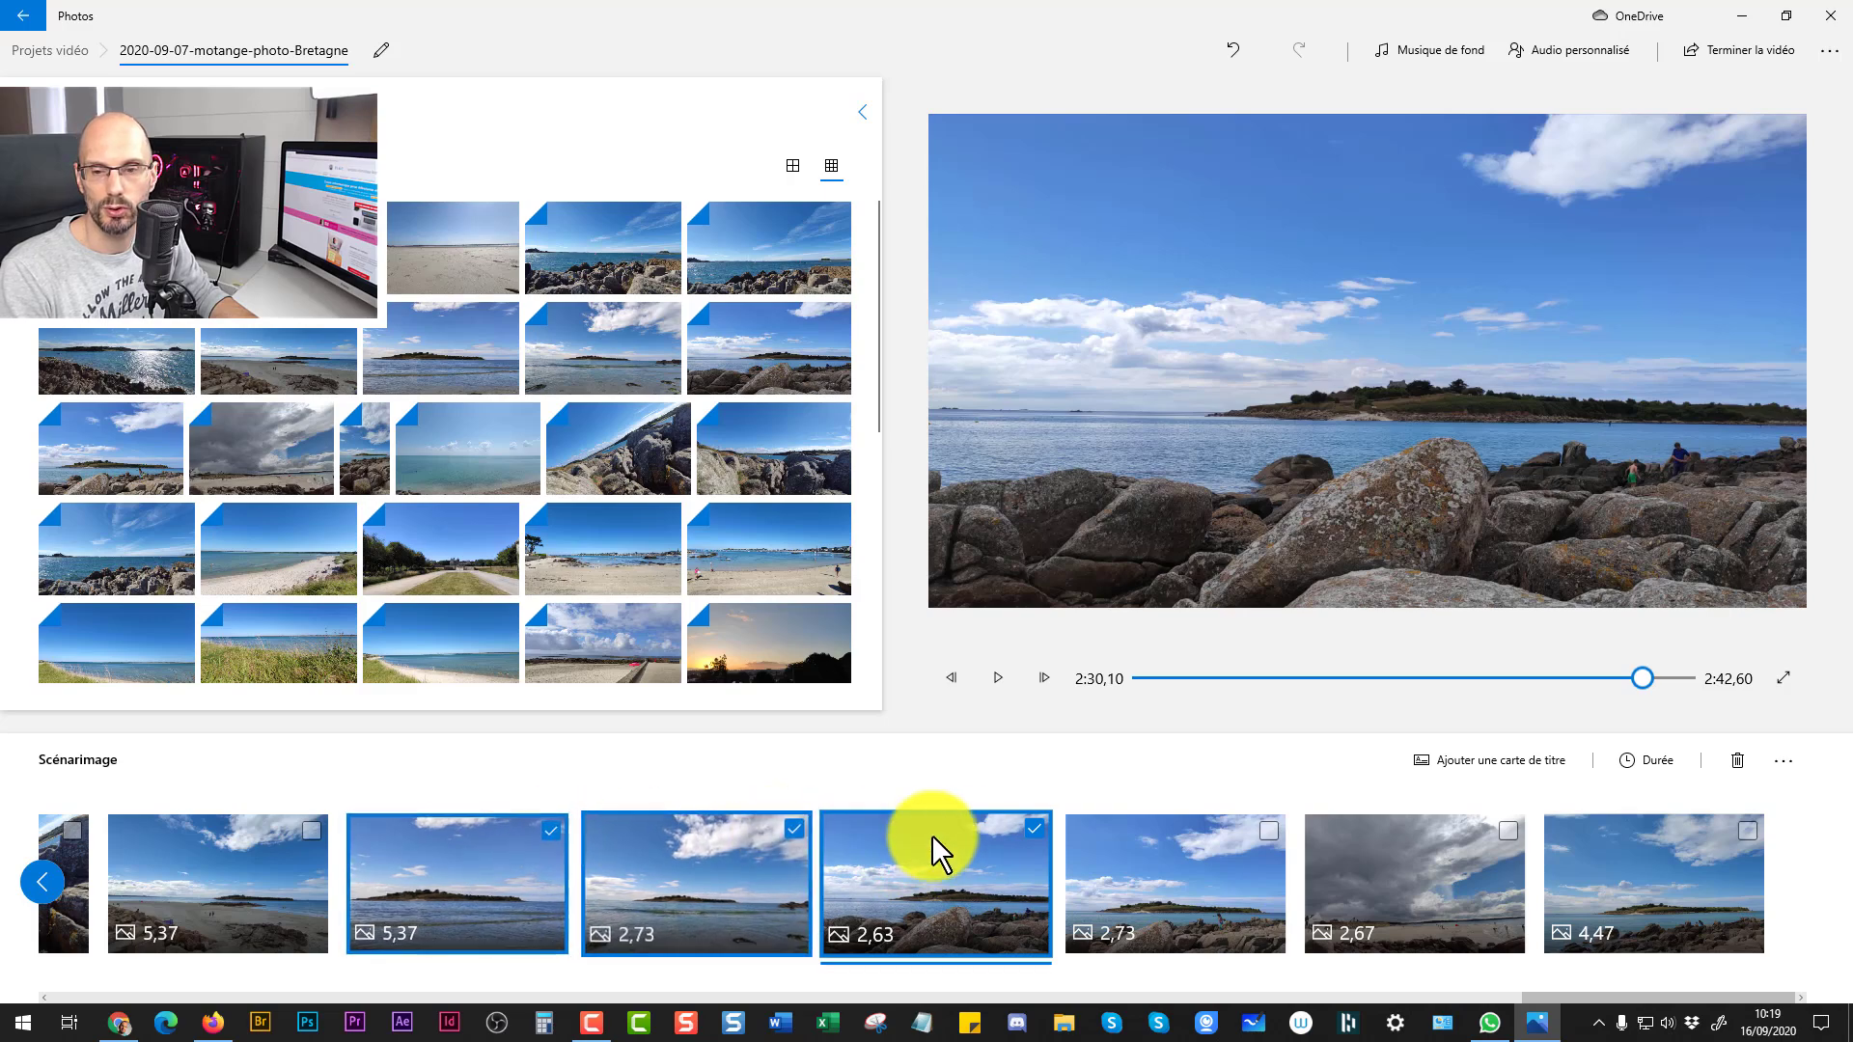
pyautogui.rightClick(511, 859)
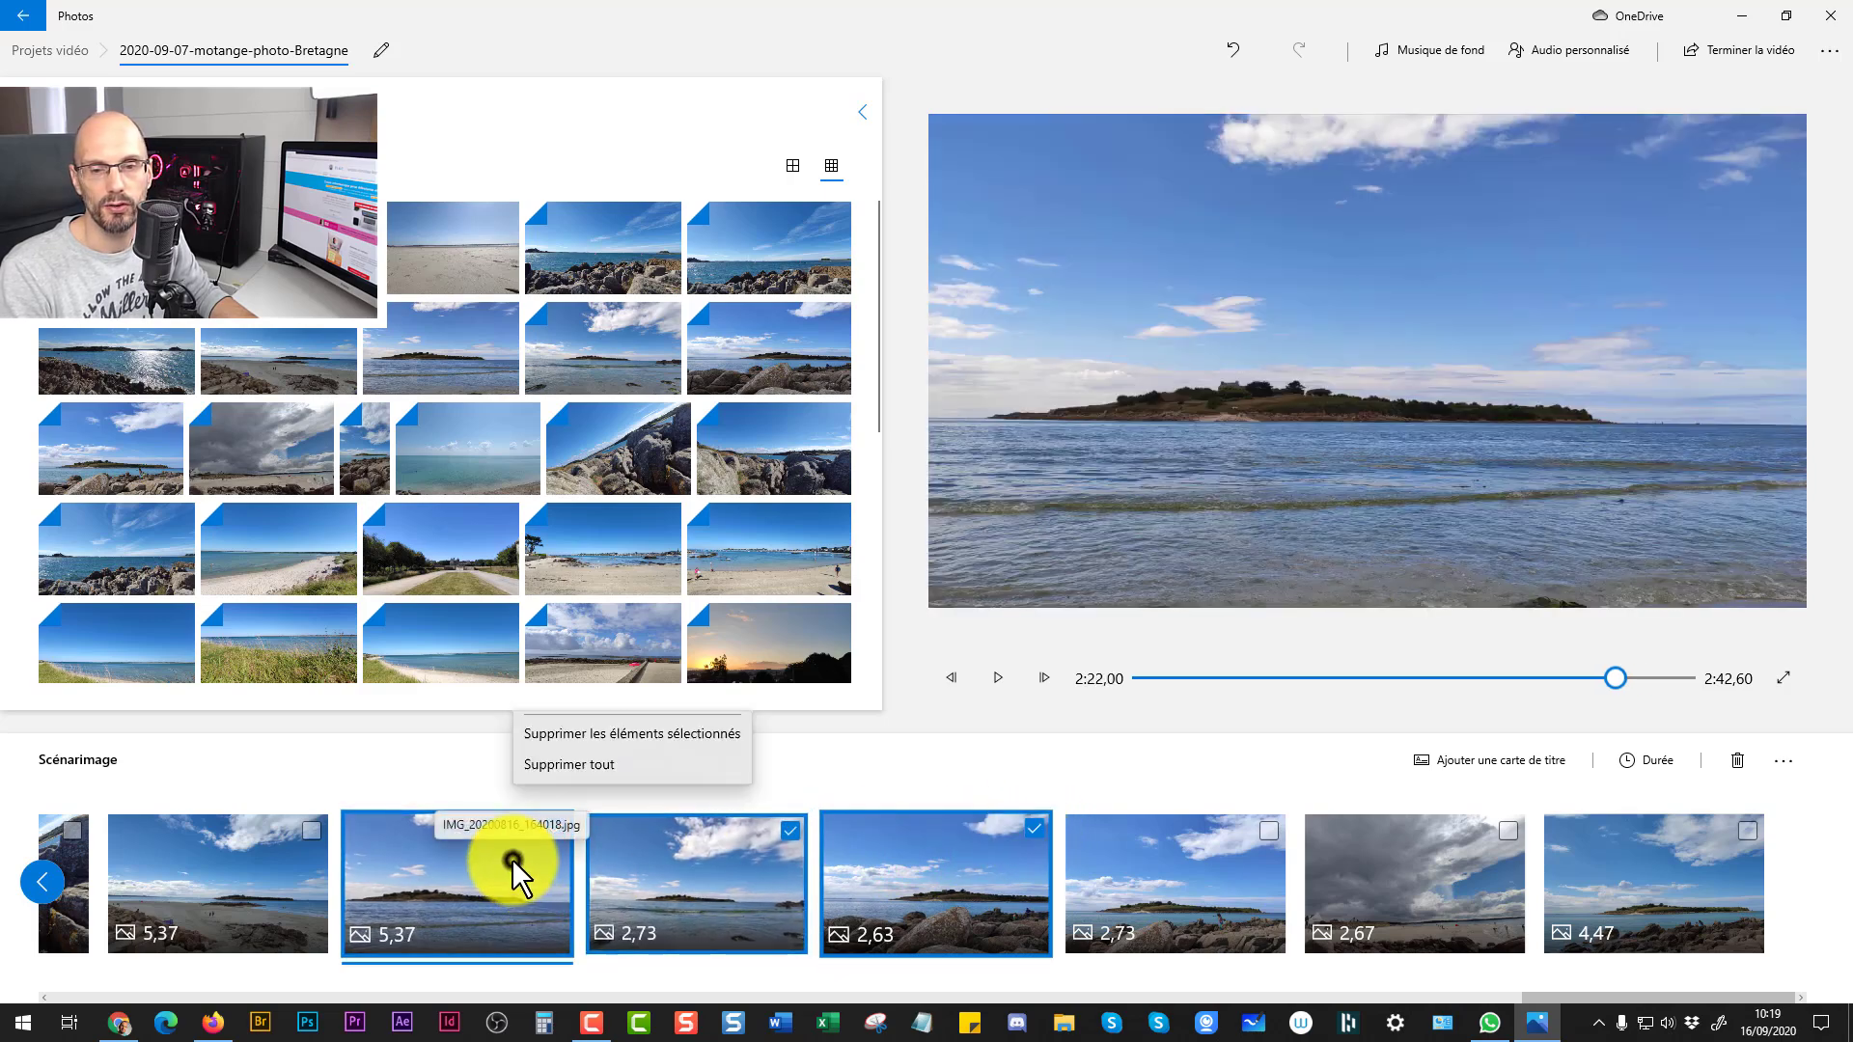
pyautogui.click(550, 767)
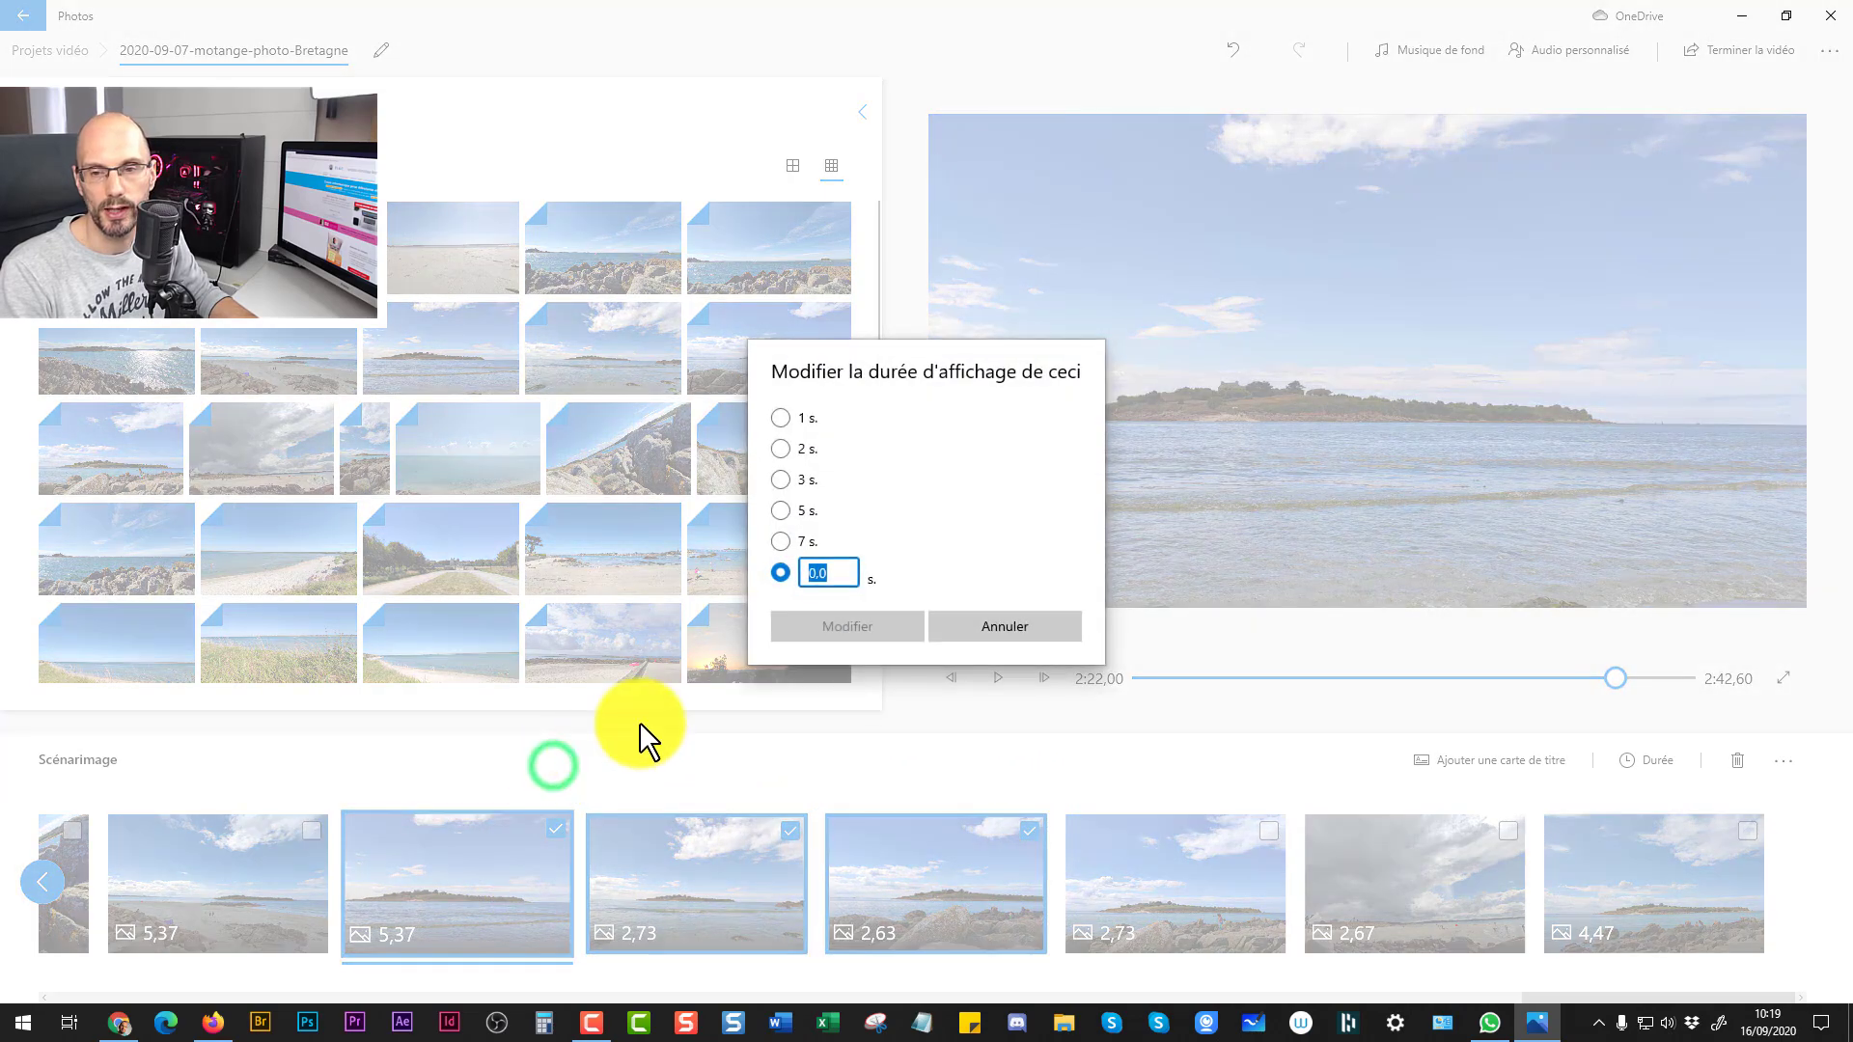
pyautogui.click(780, 510)
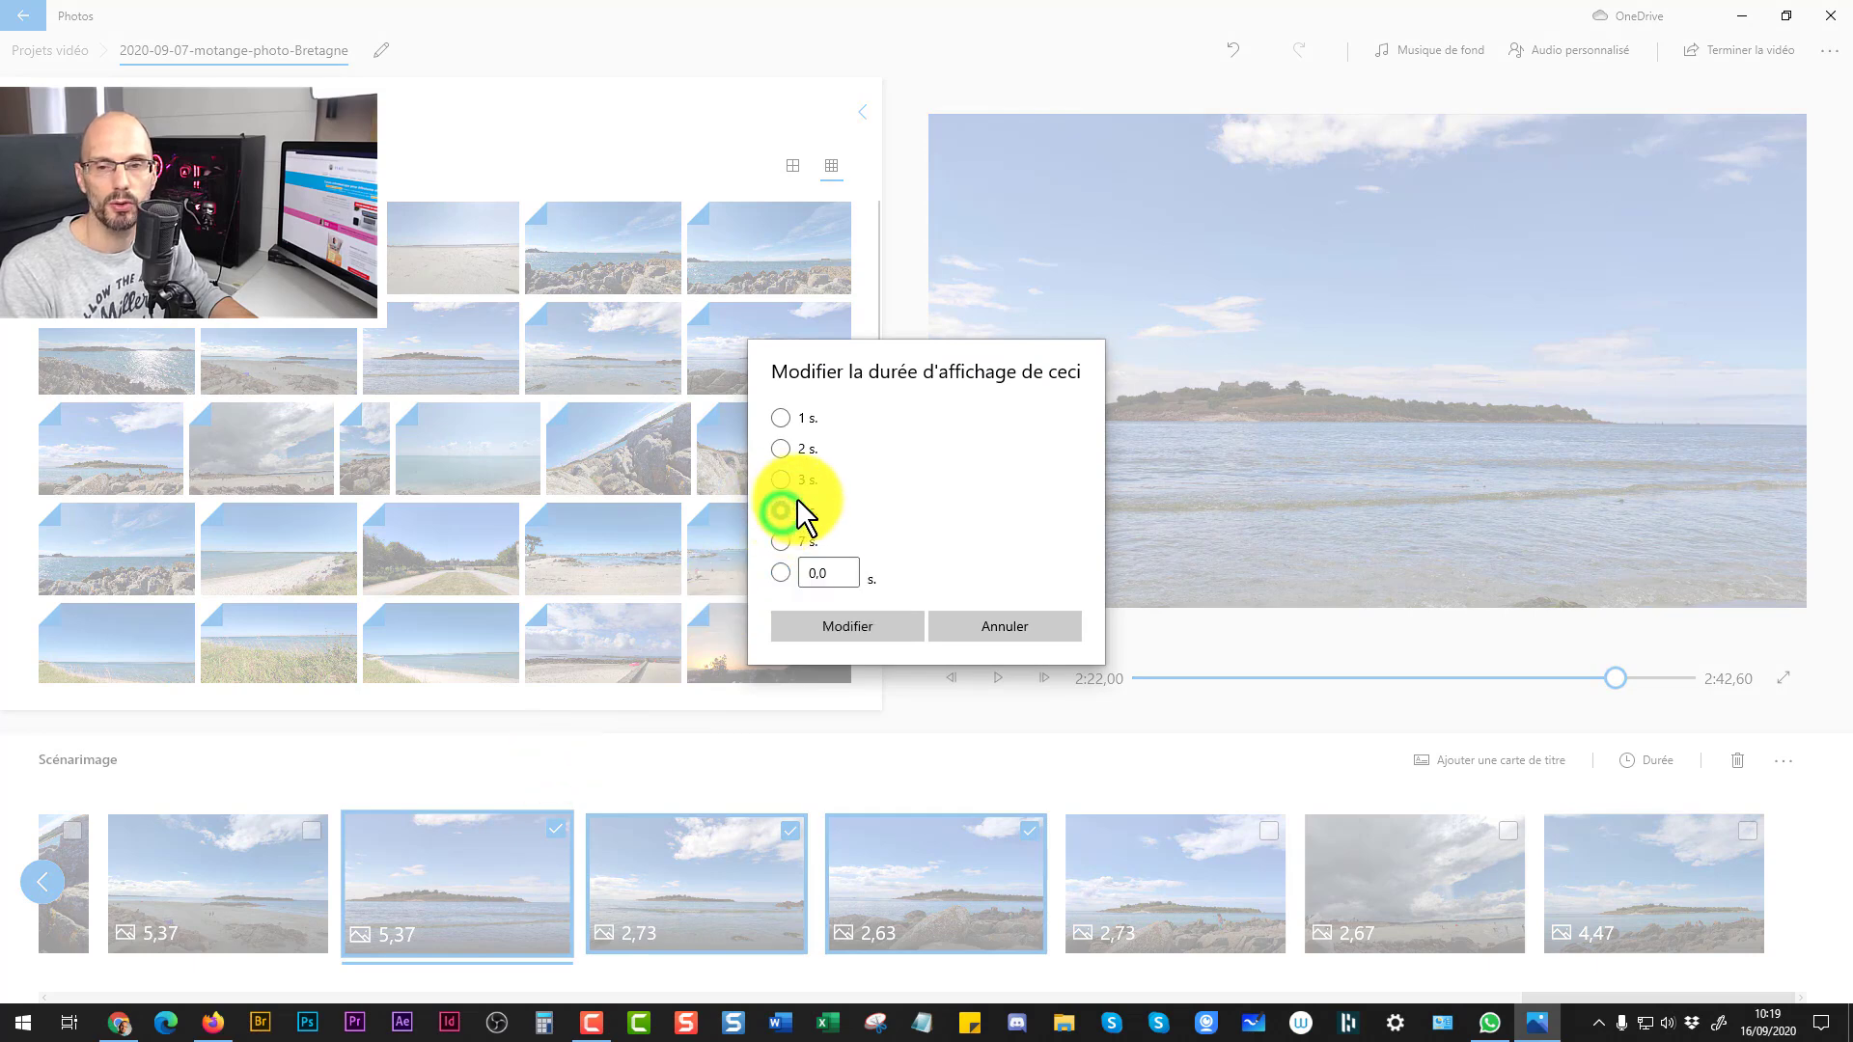
pyautogui.click(851, 627)
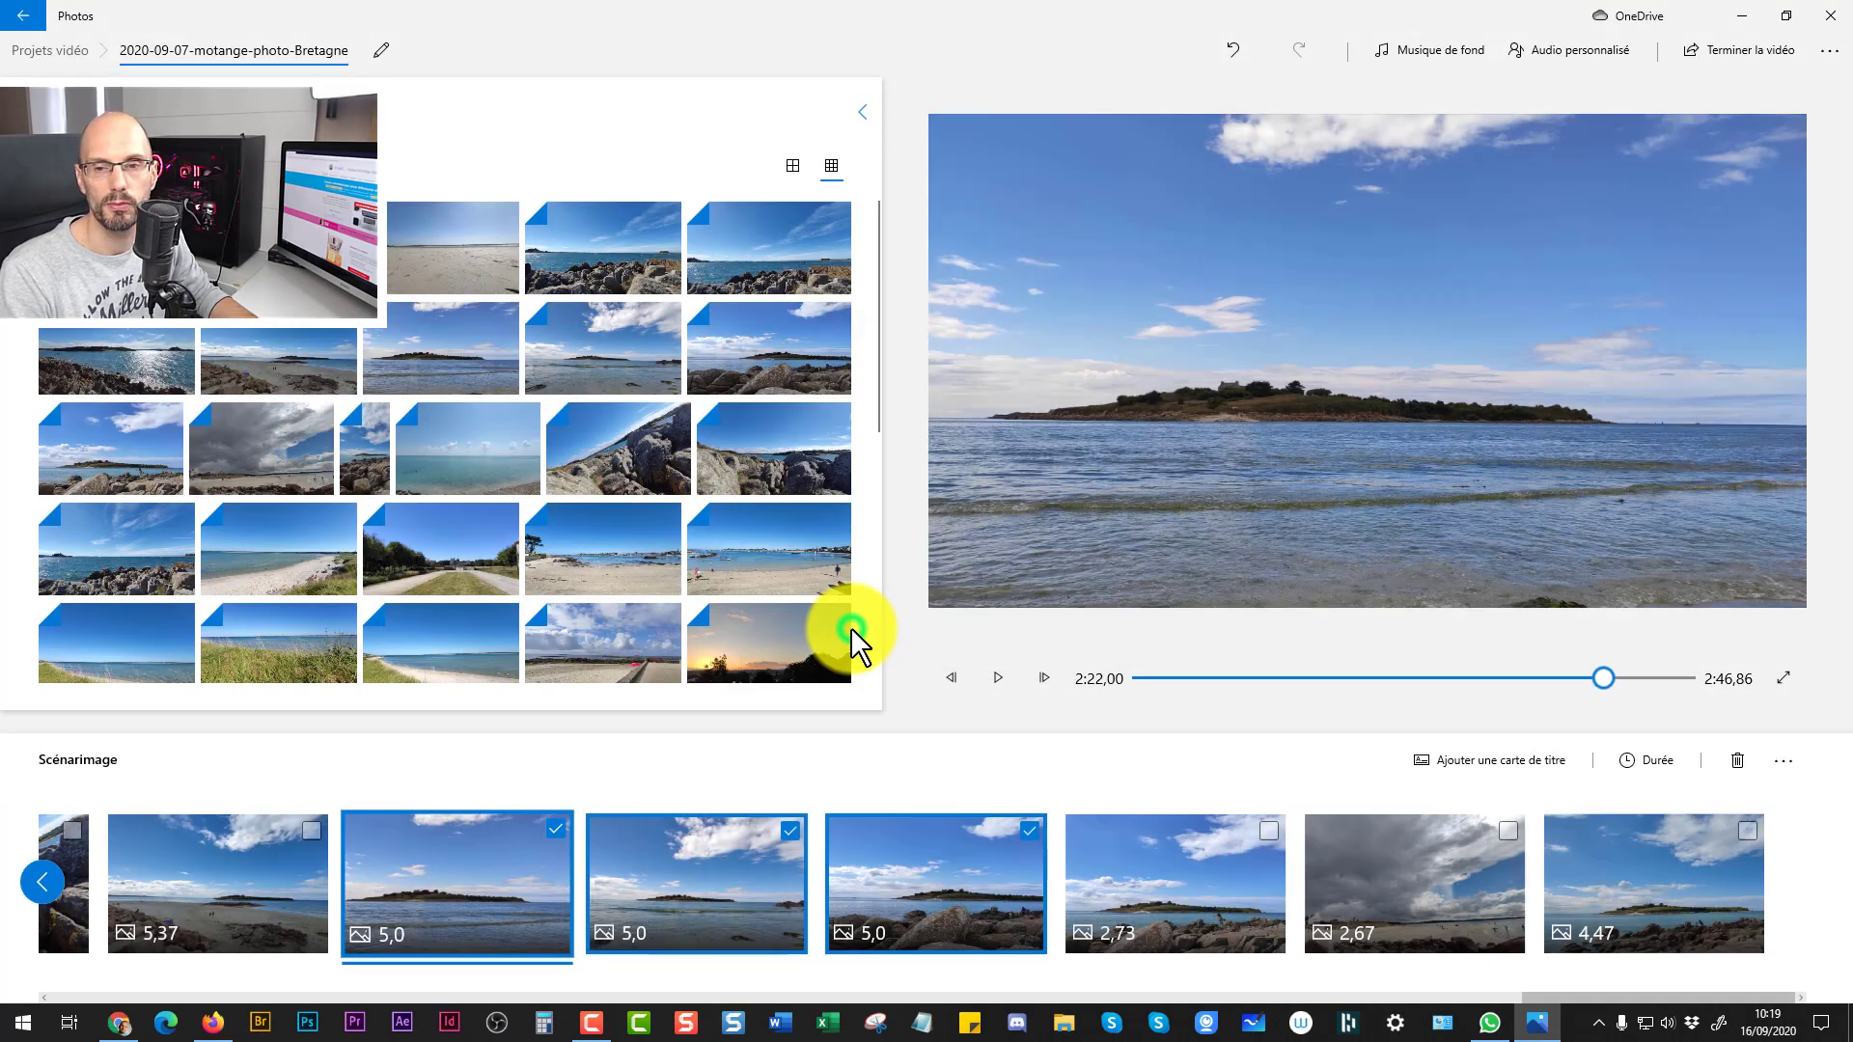
pyautogui.click(632, 783)
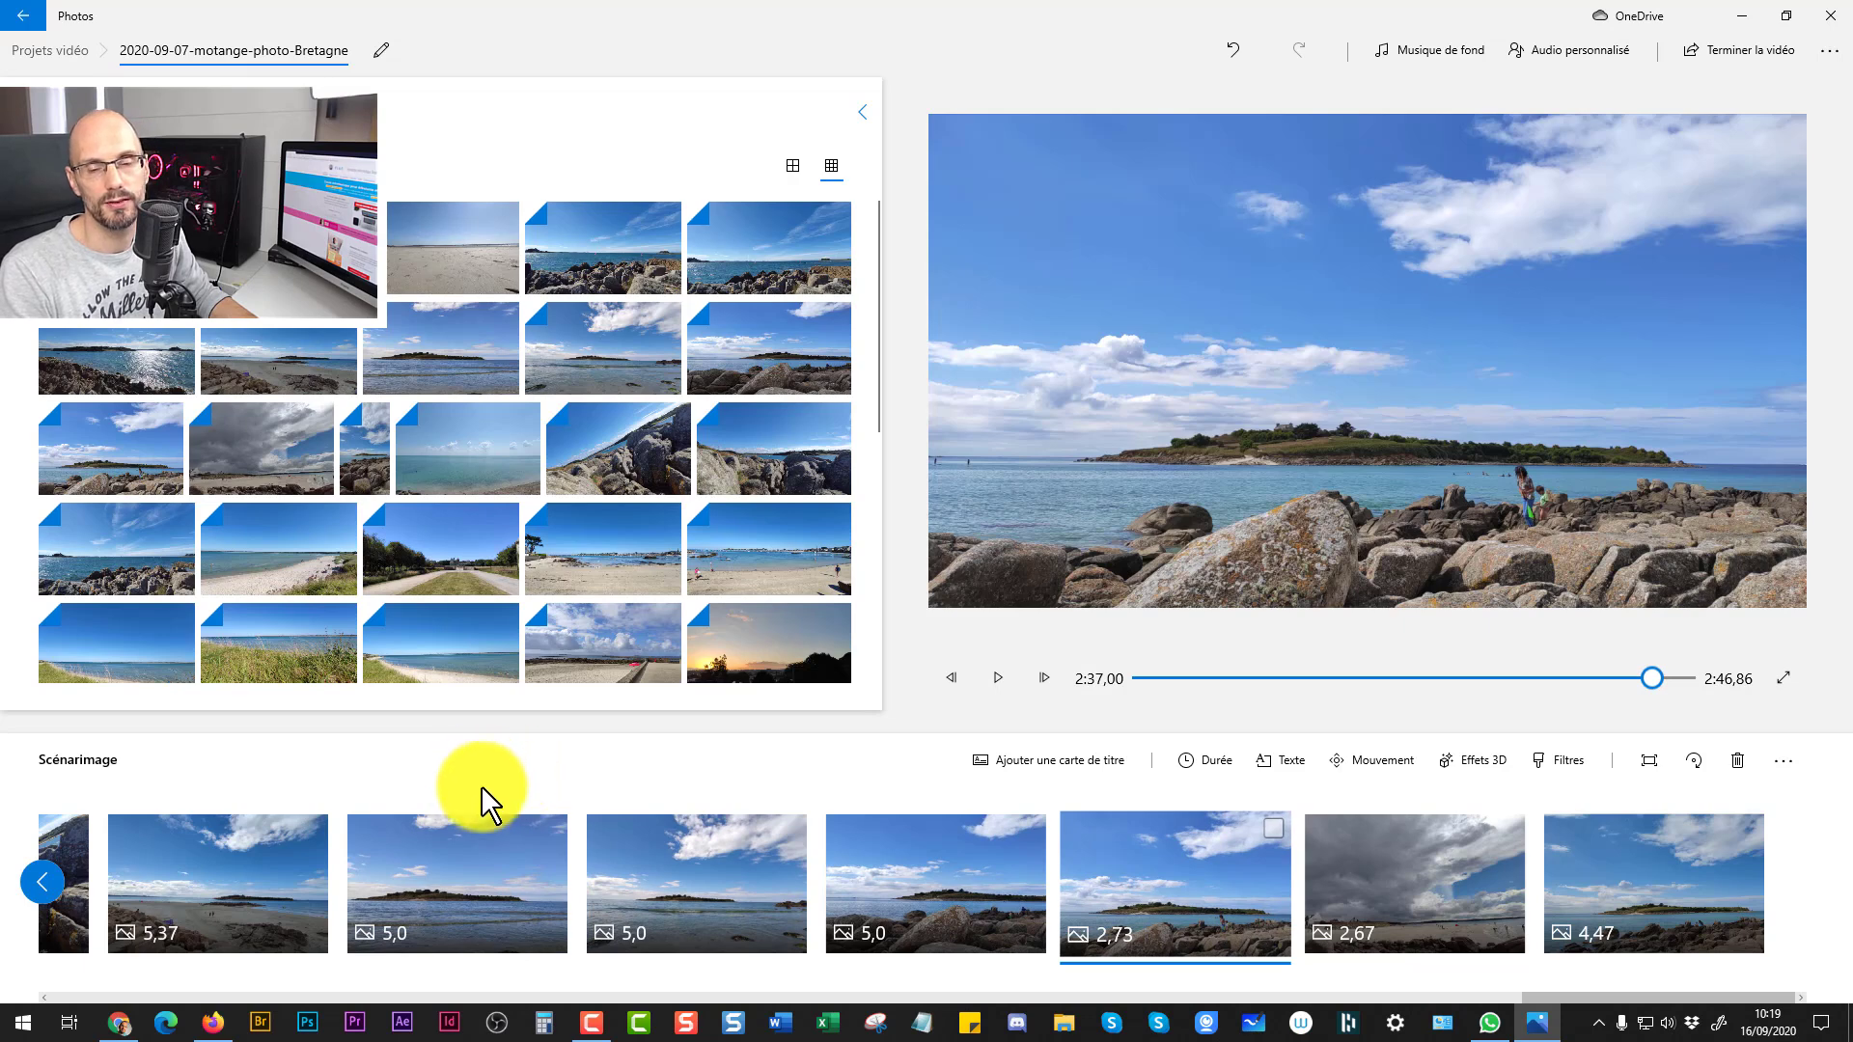
# Tick the three 5-second island photos as a multiple selection and untick each of them again.
pyautogui.click(553, 828)
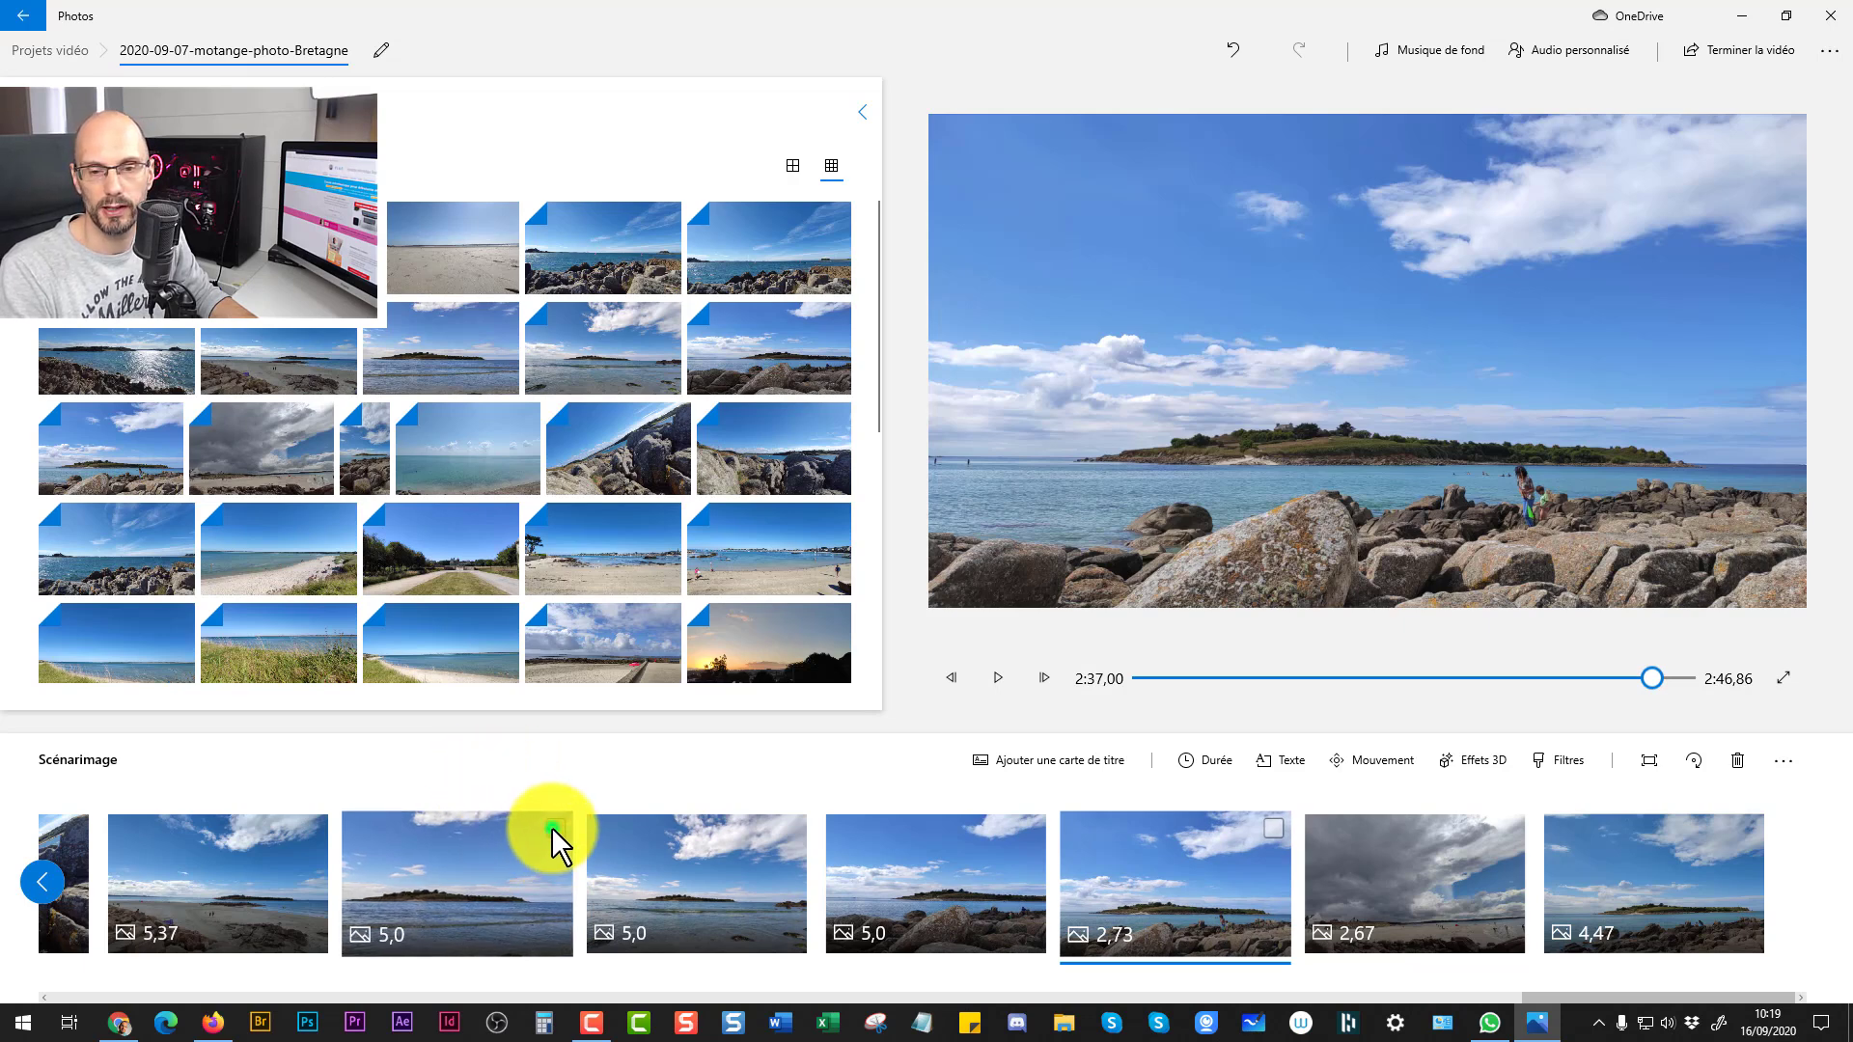
pyautogui.click(791, 826)
pyautogui.click(1030, 829)
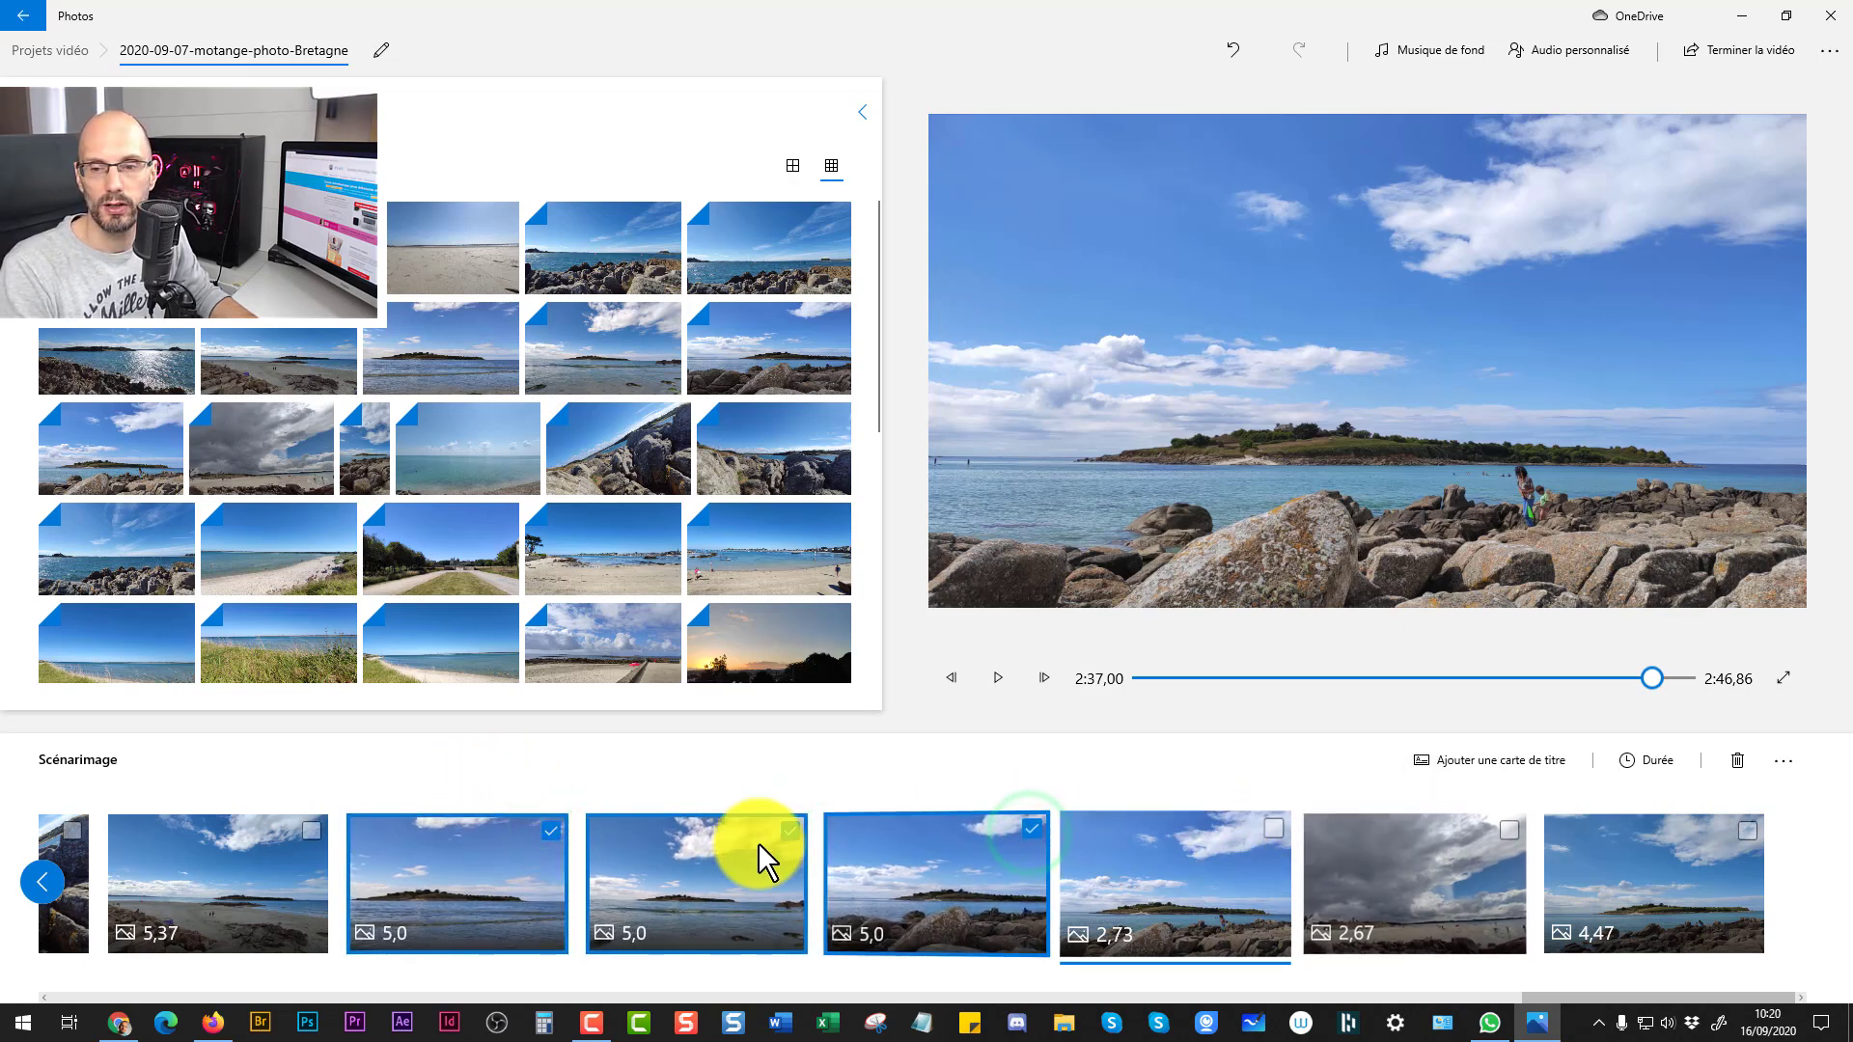
pyautogui.click(560, 828)
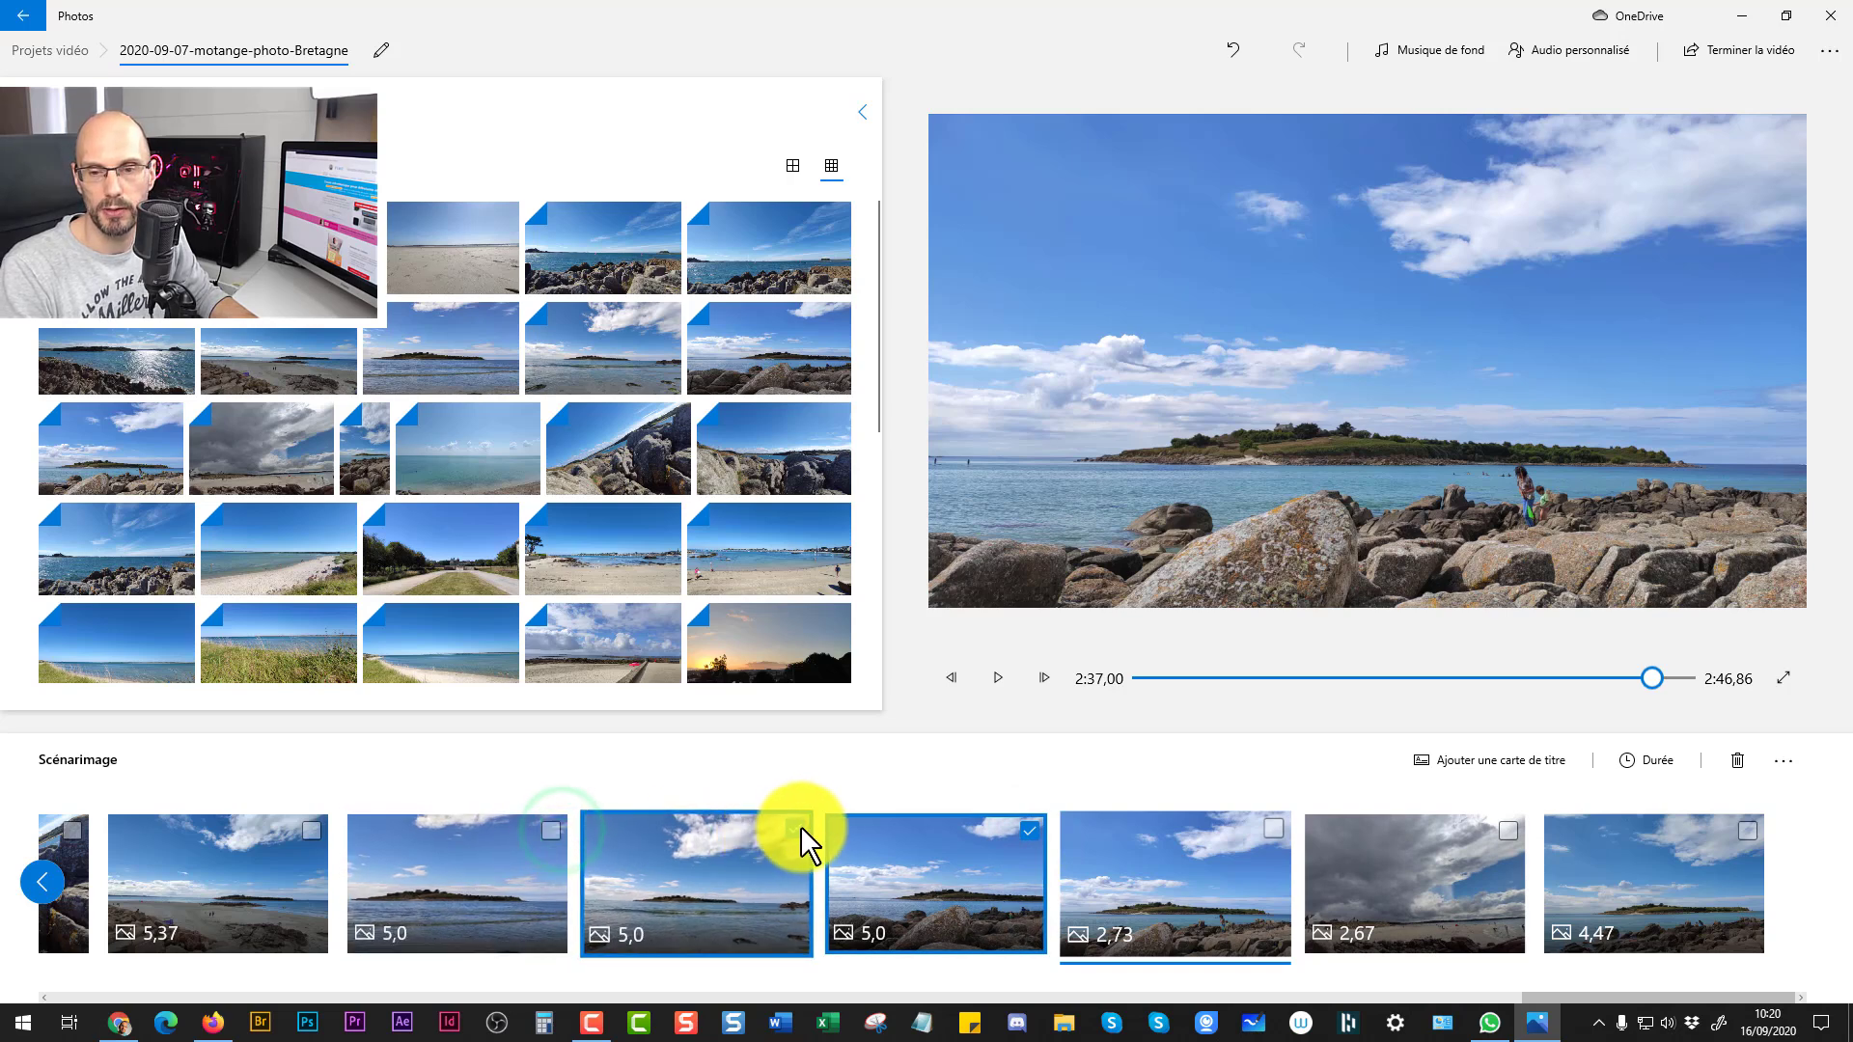
pyautogui.click(790, 828)
pyautogui.click(1033, 826)
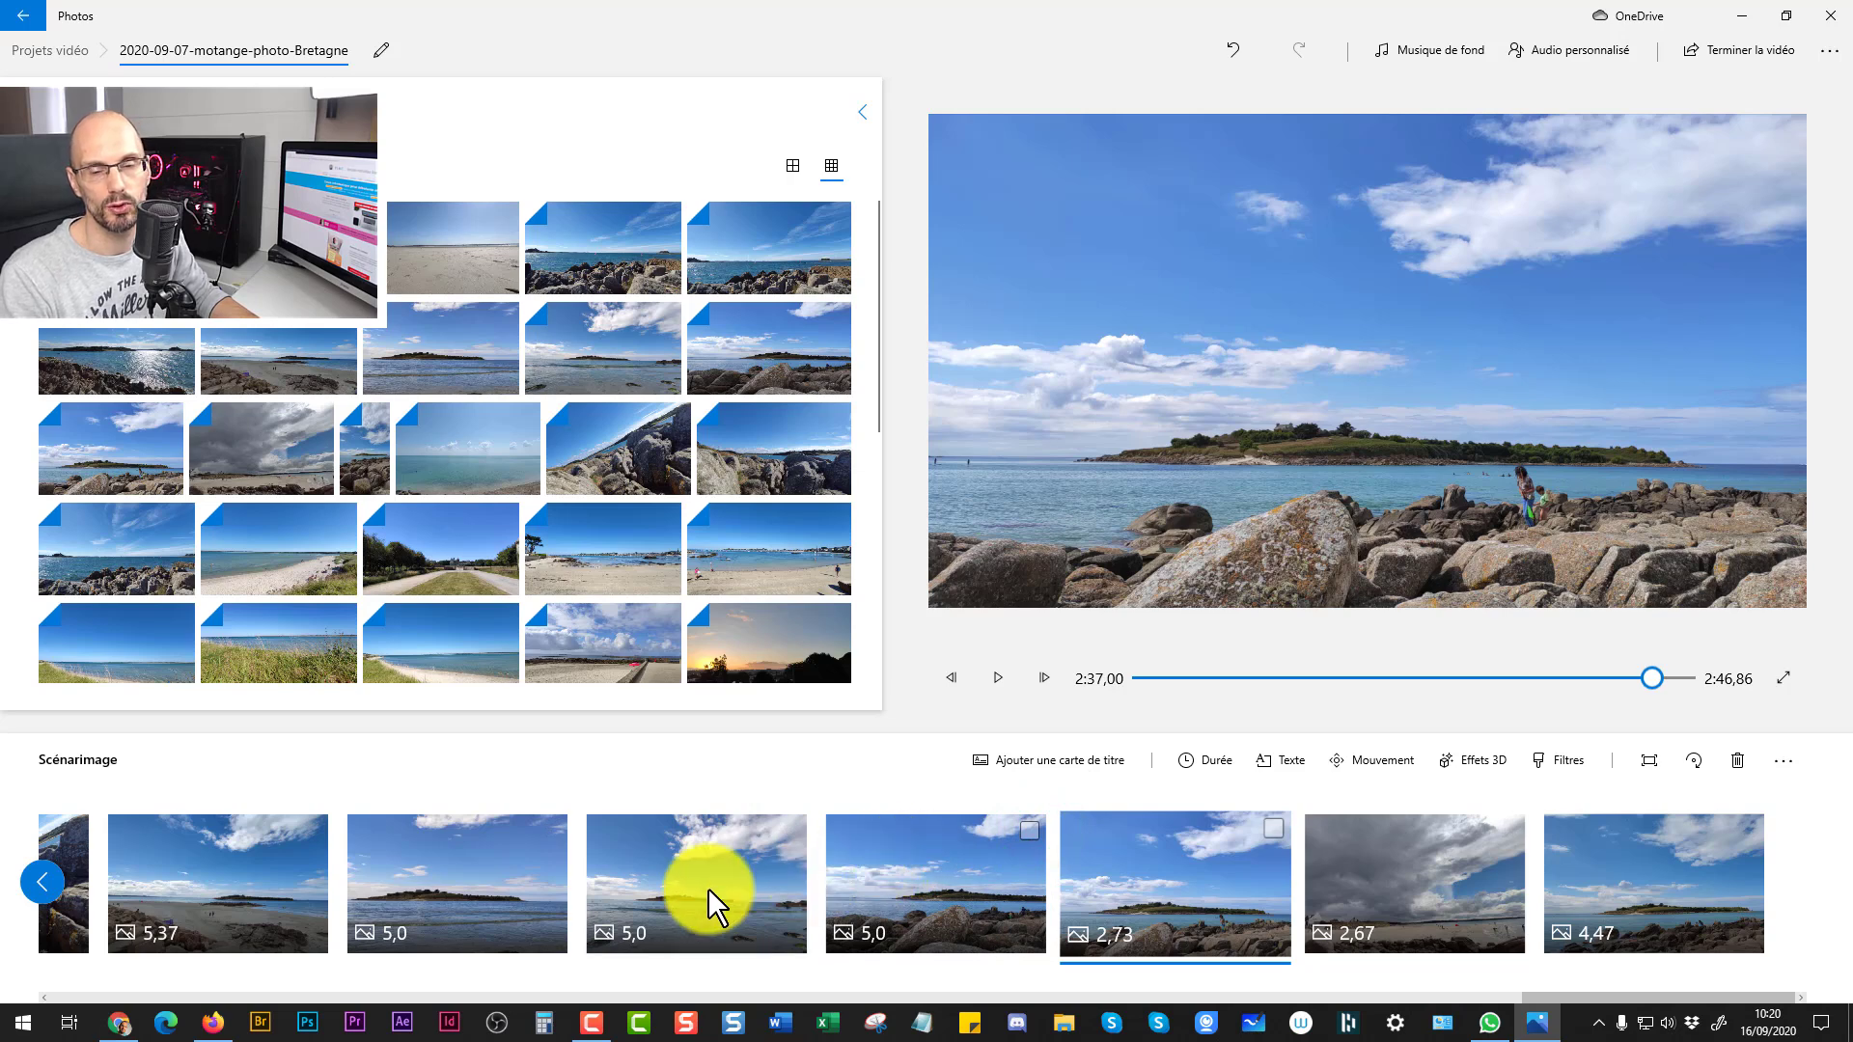
# Select the range from the 5,37 s beach photo to the last photo, and remove that beach photo from the selection.
pyautogui.click(171, 879)
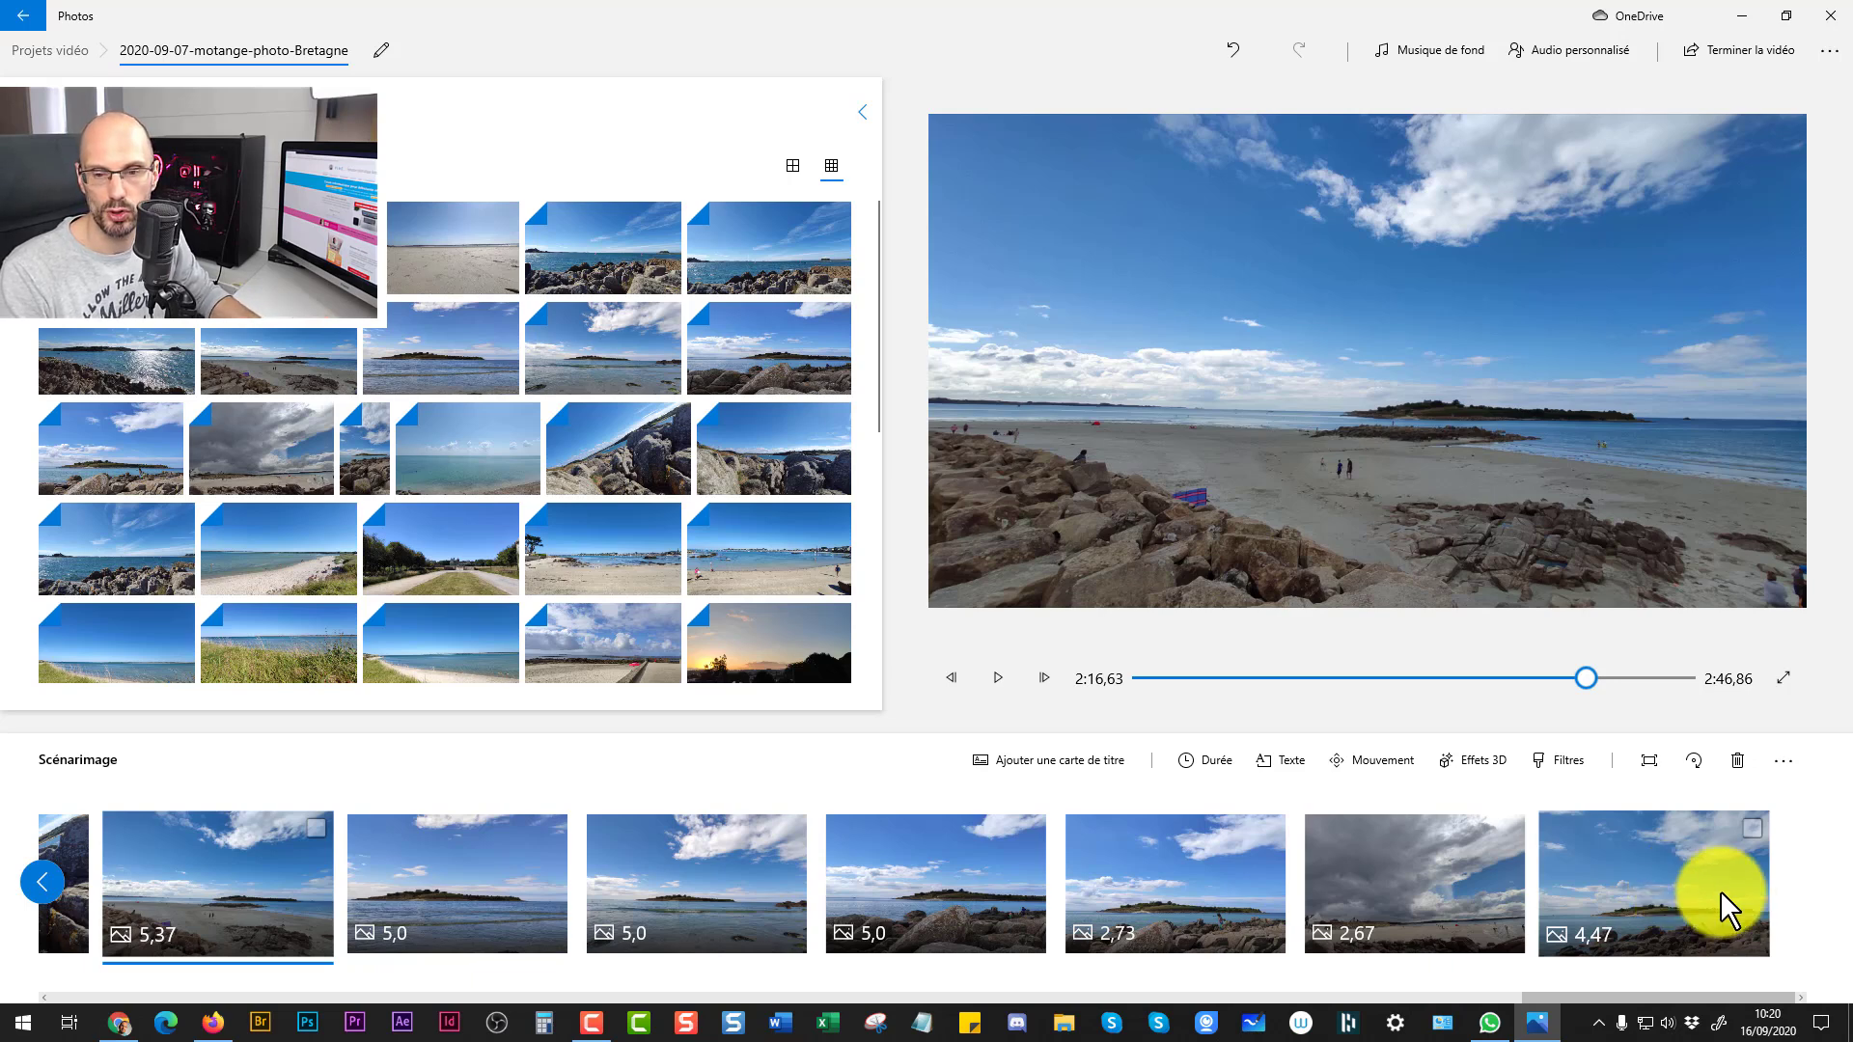
pyautogui.click(1651, 883)
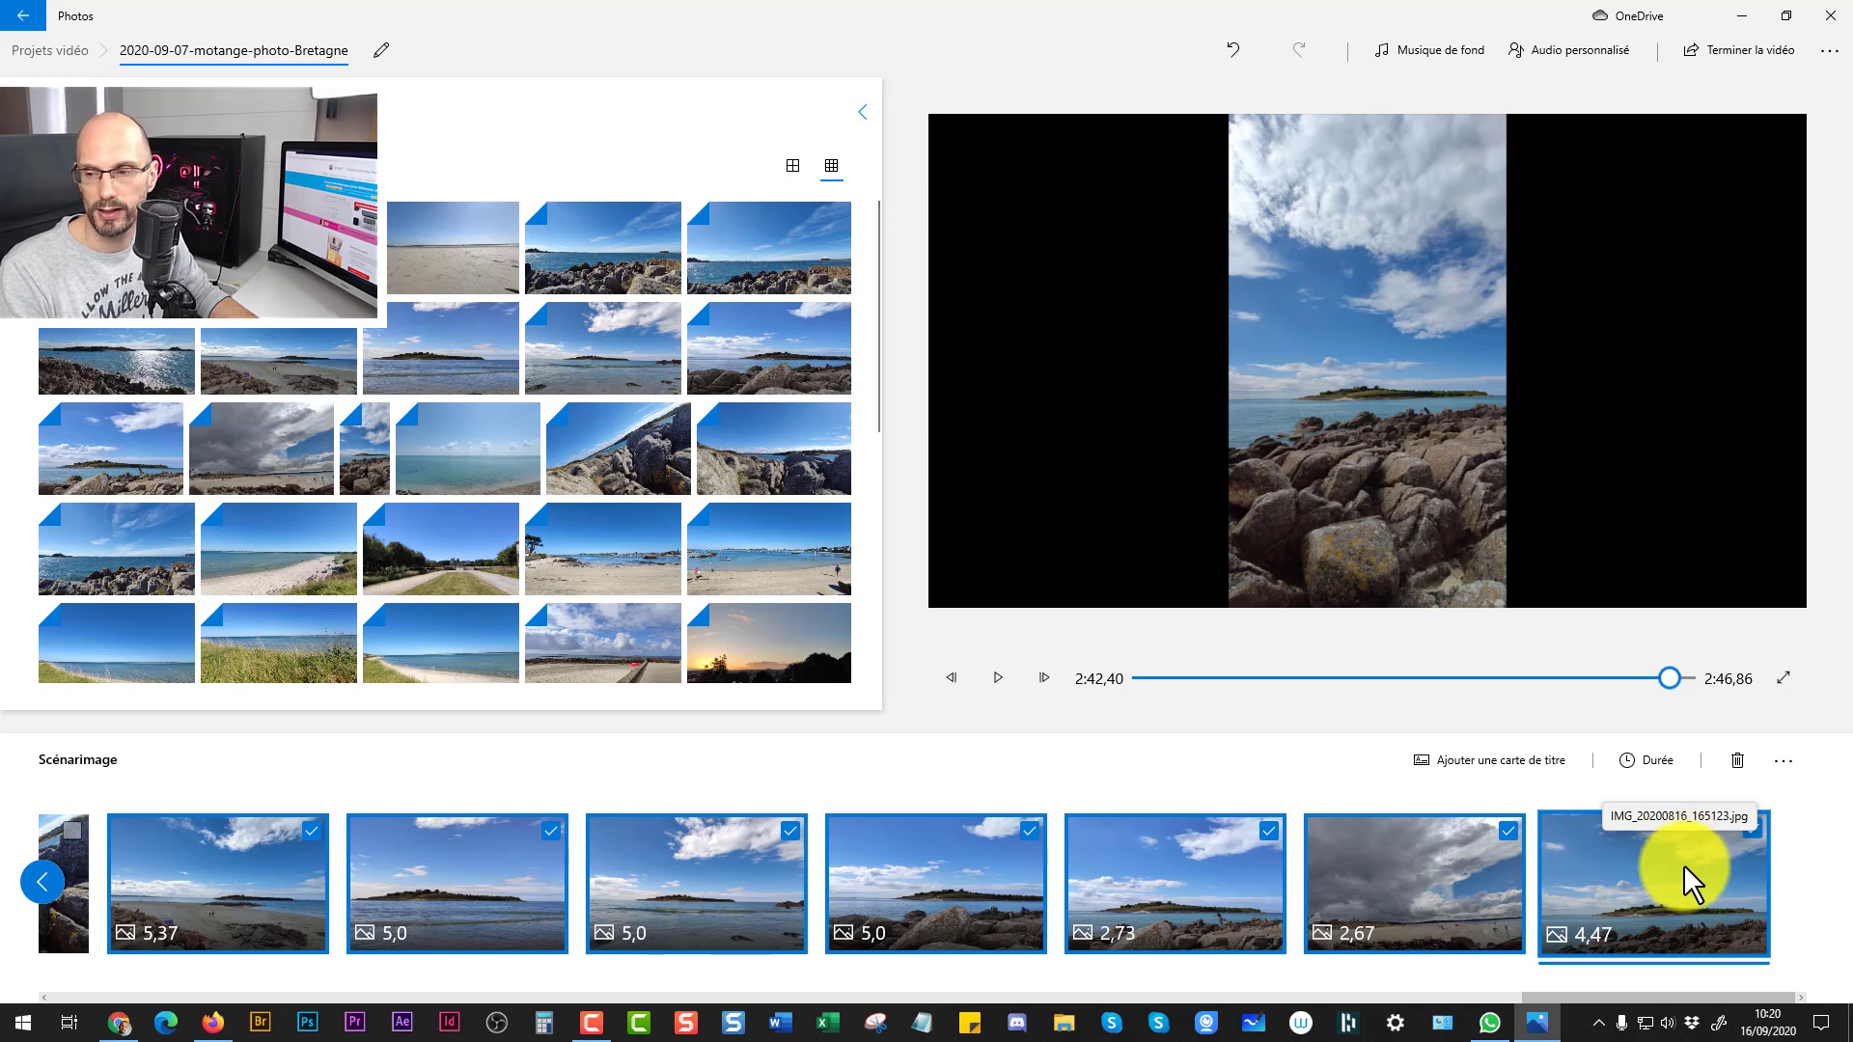
pyautogui.click(314, 829)
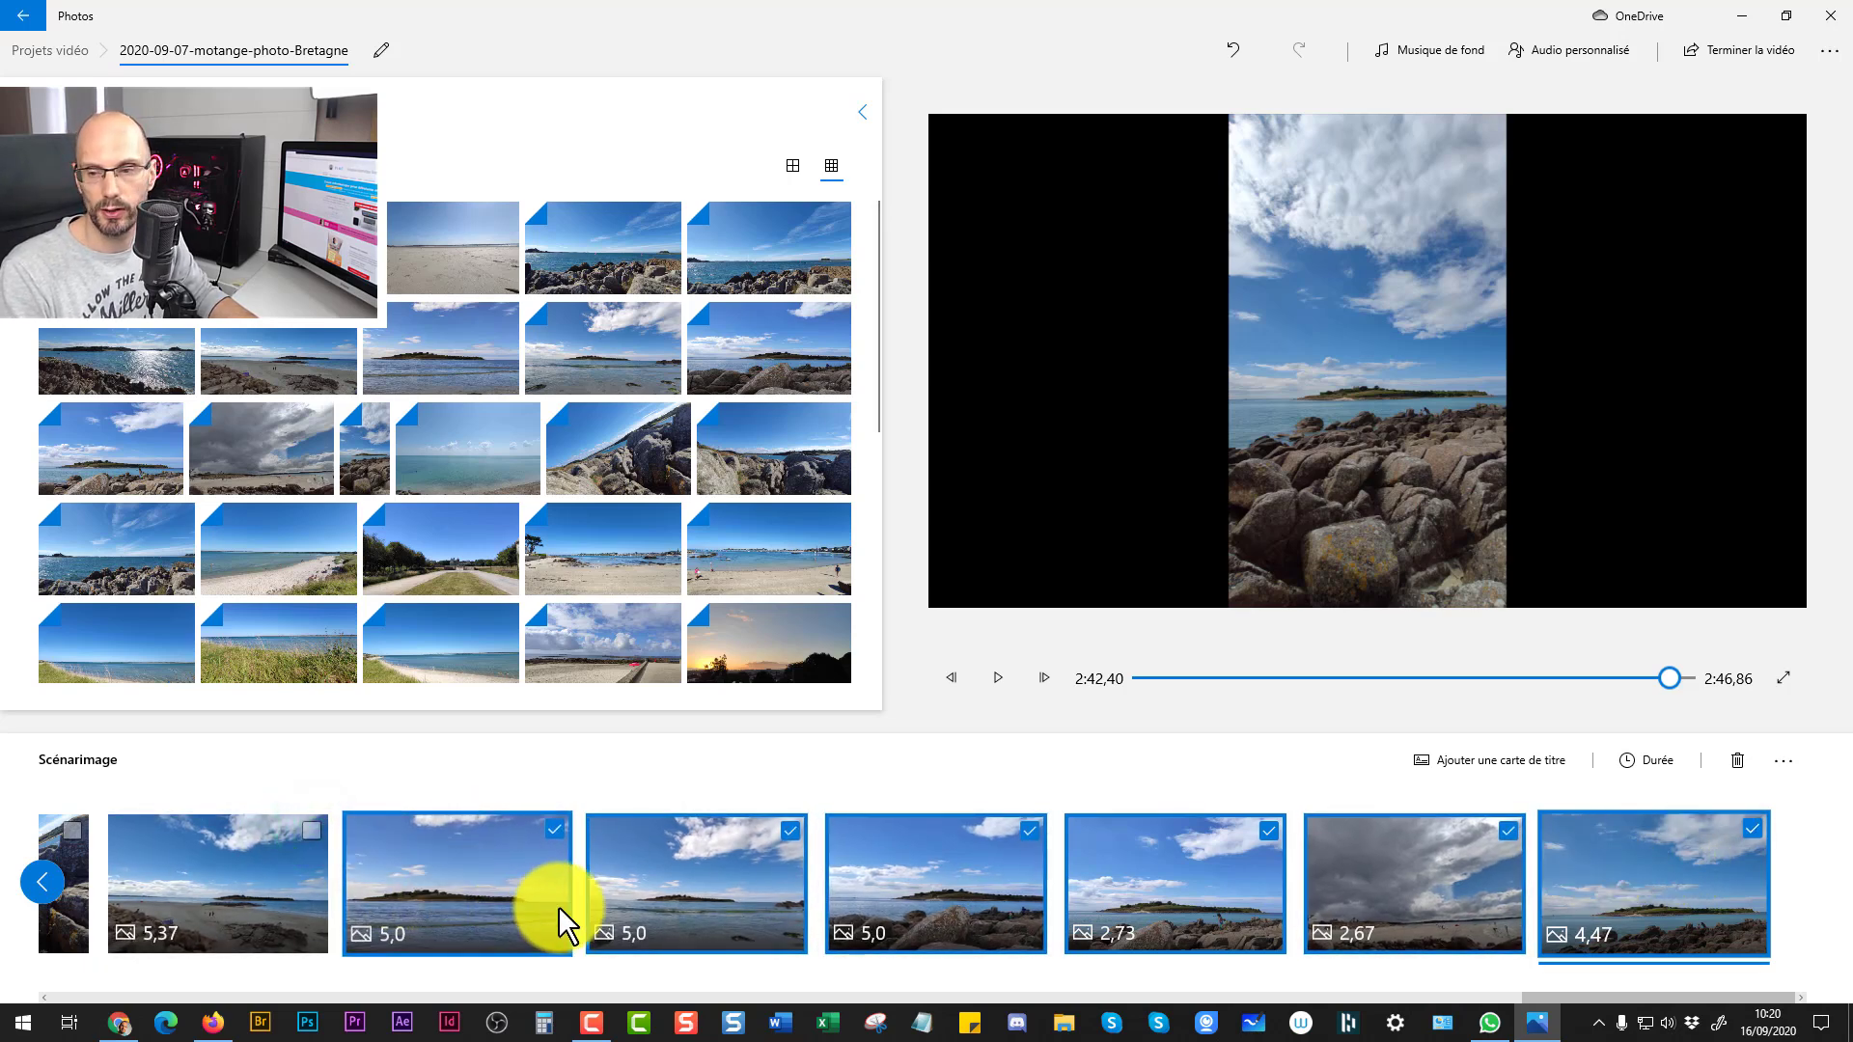
pyautogui.click(454, 899)
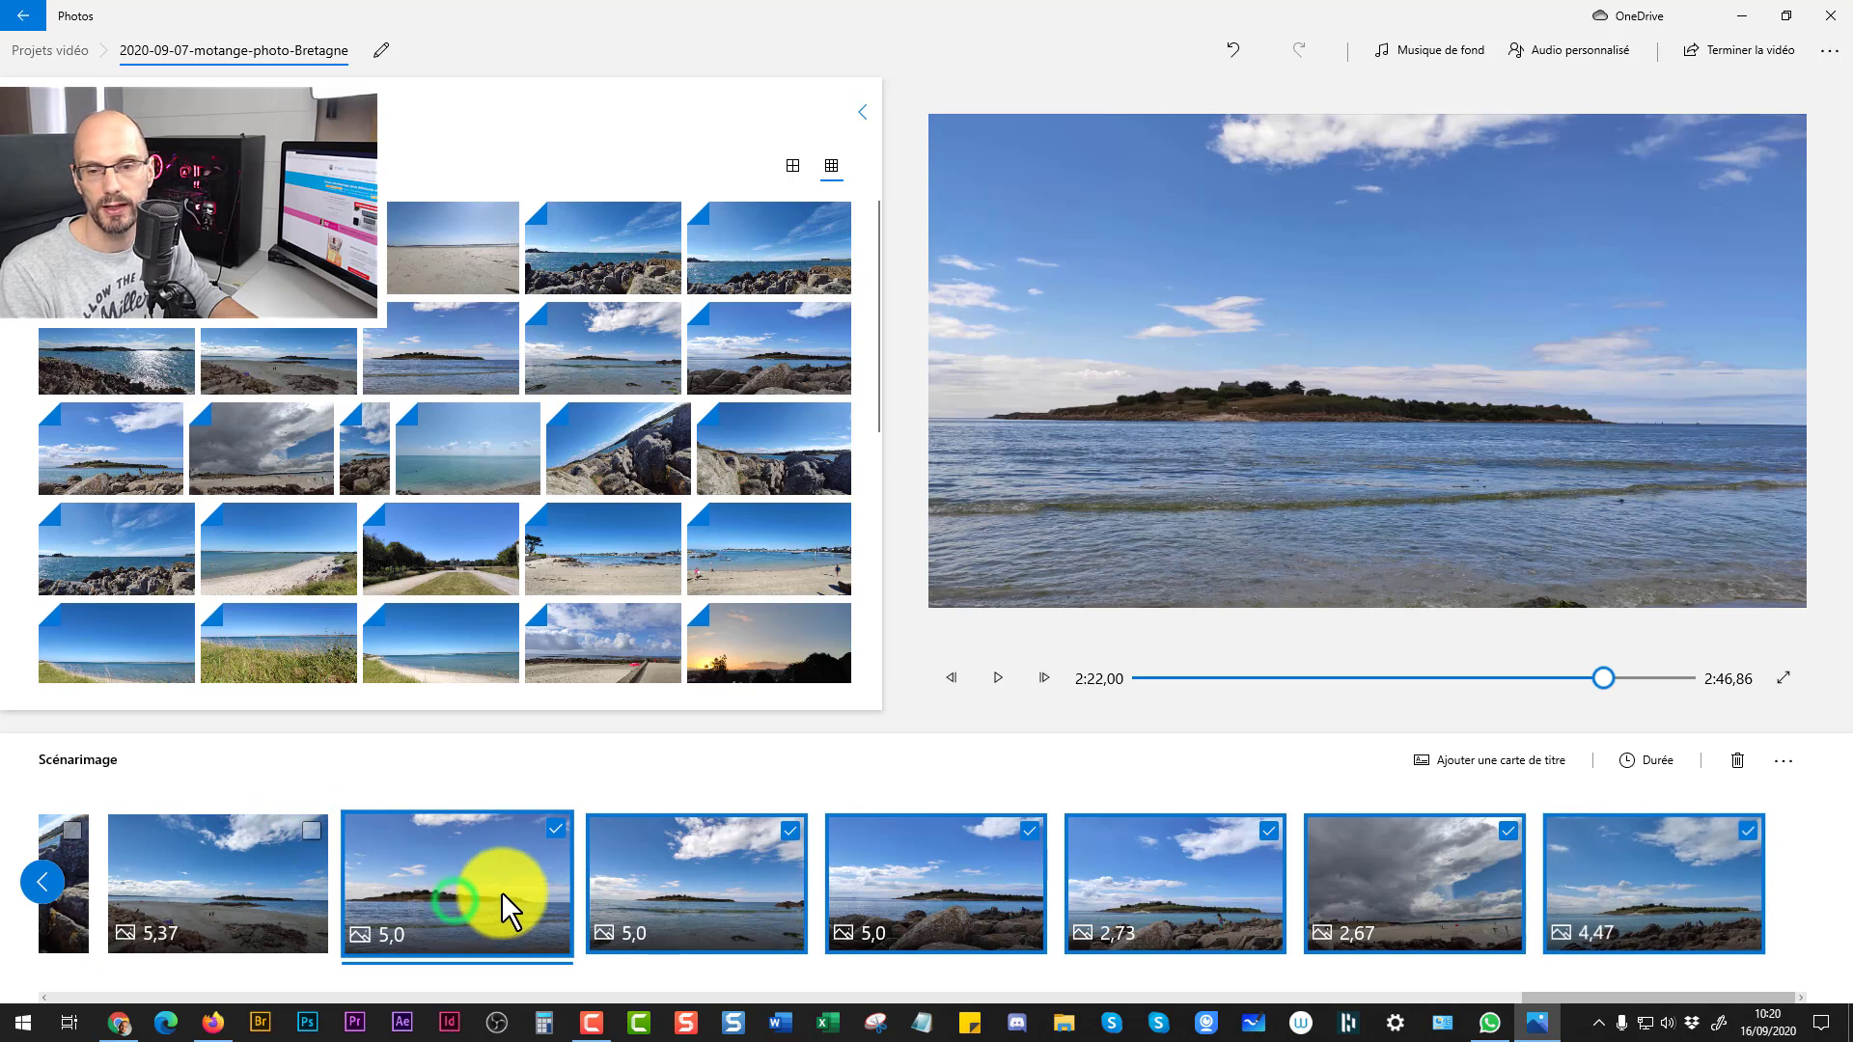
pyautogui.click(262, 866)
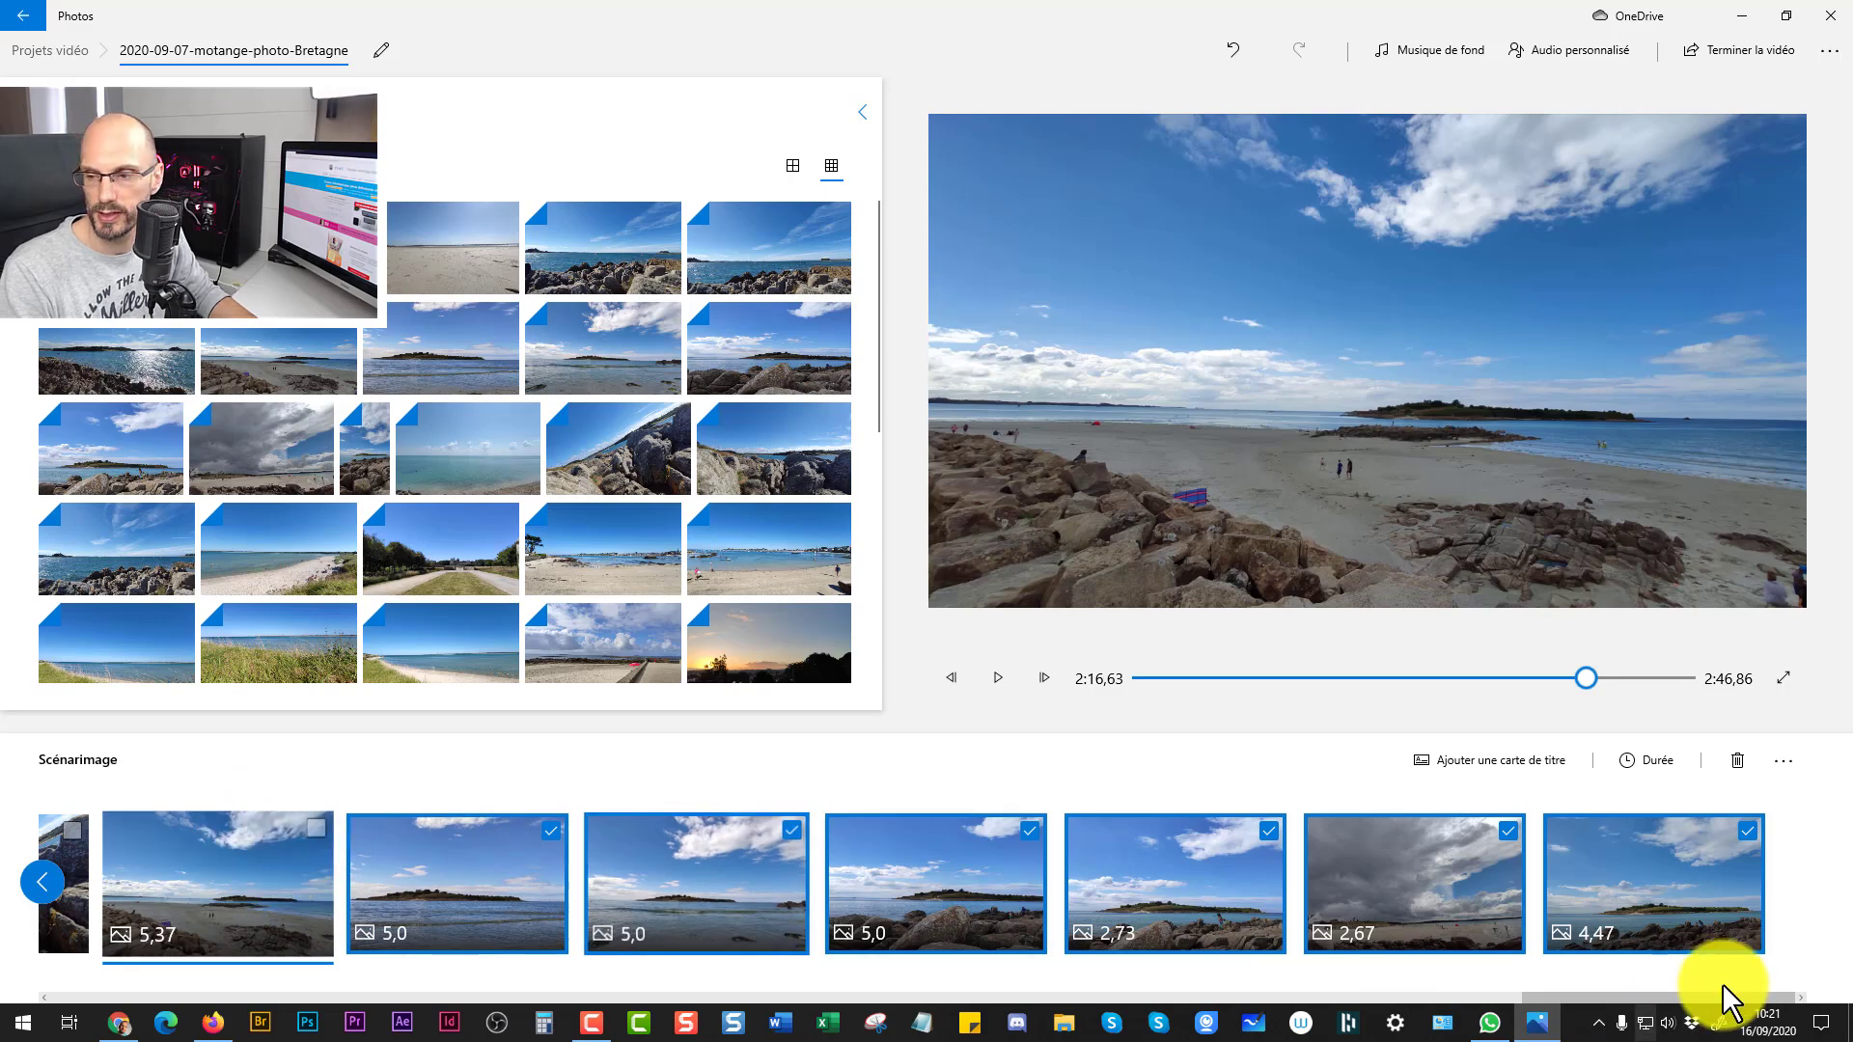
# Extend the selection back to the 2,63 s photo of the tree-lined château driveway and review the selected range.
pyautogui.click(44, 894)
pyautogui.click(39, 888)
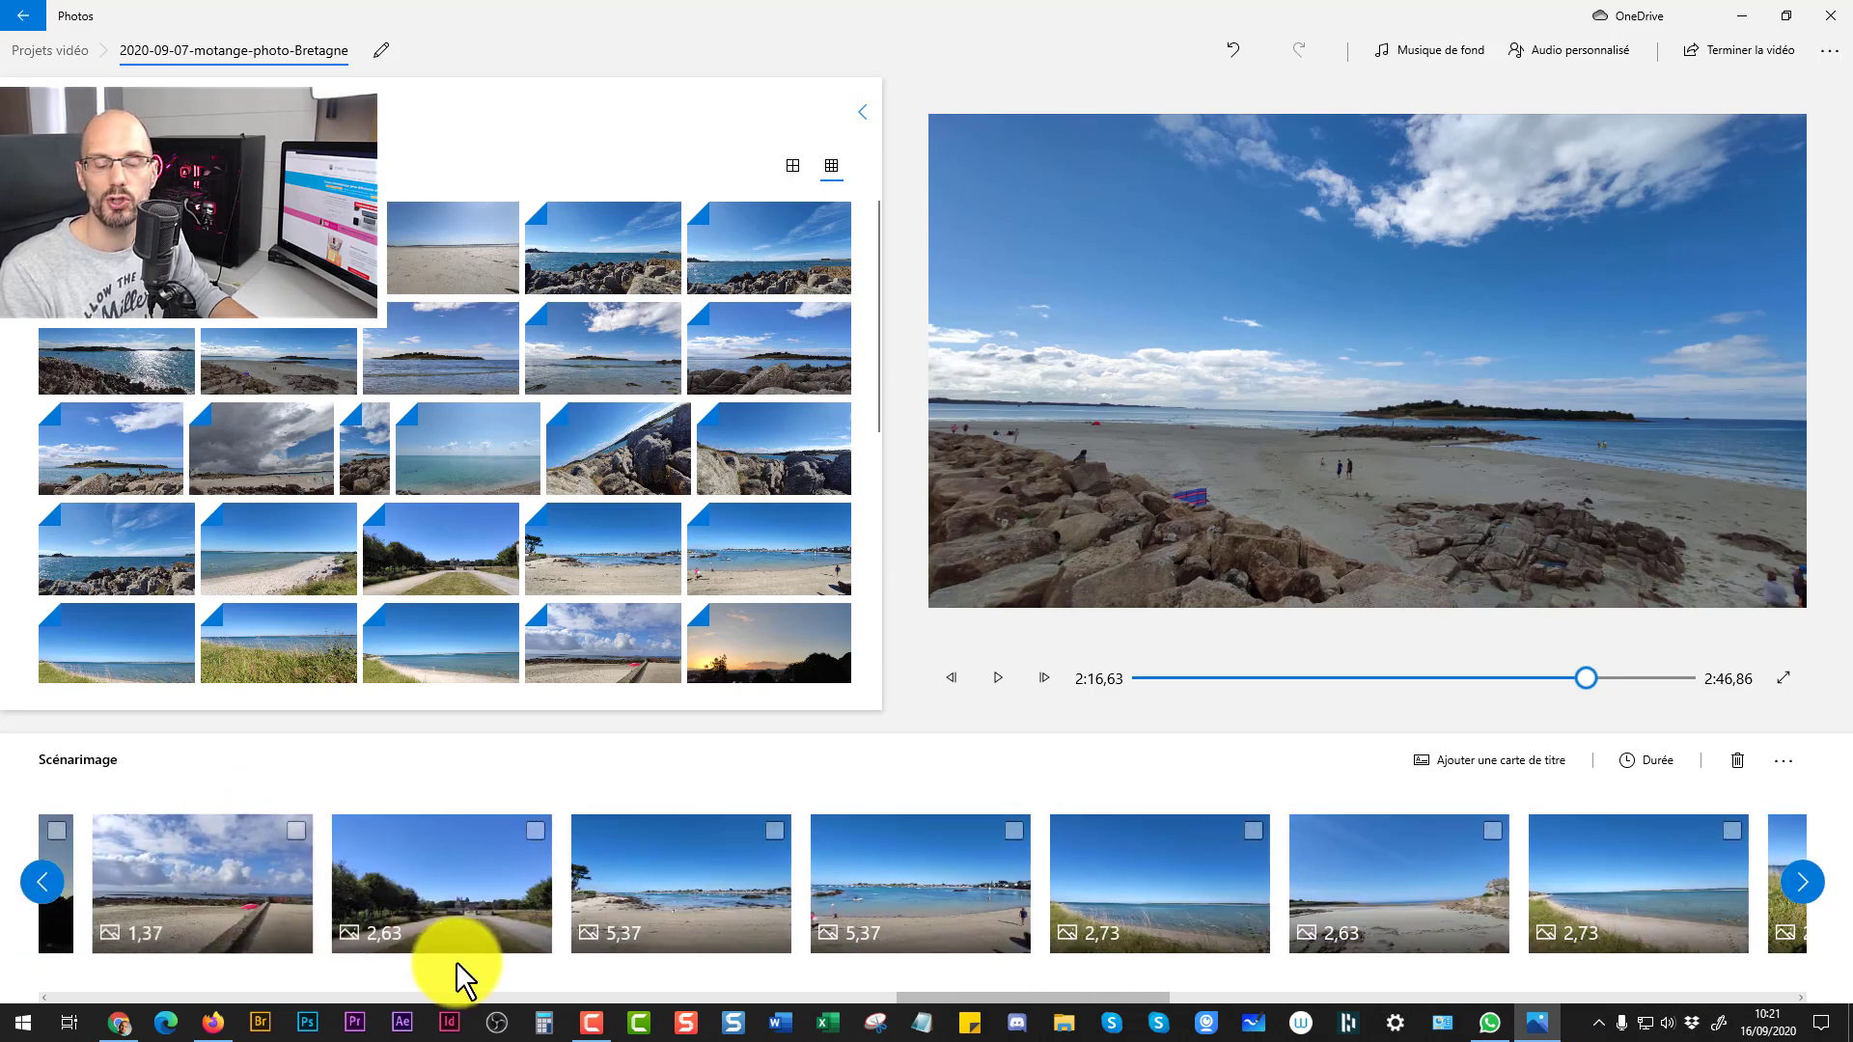
pyautogui.keyDown('shift'); pyautogui.click(472, 871); pyautogui.keyUp('shift')
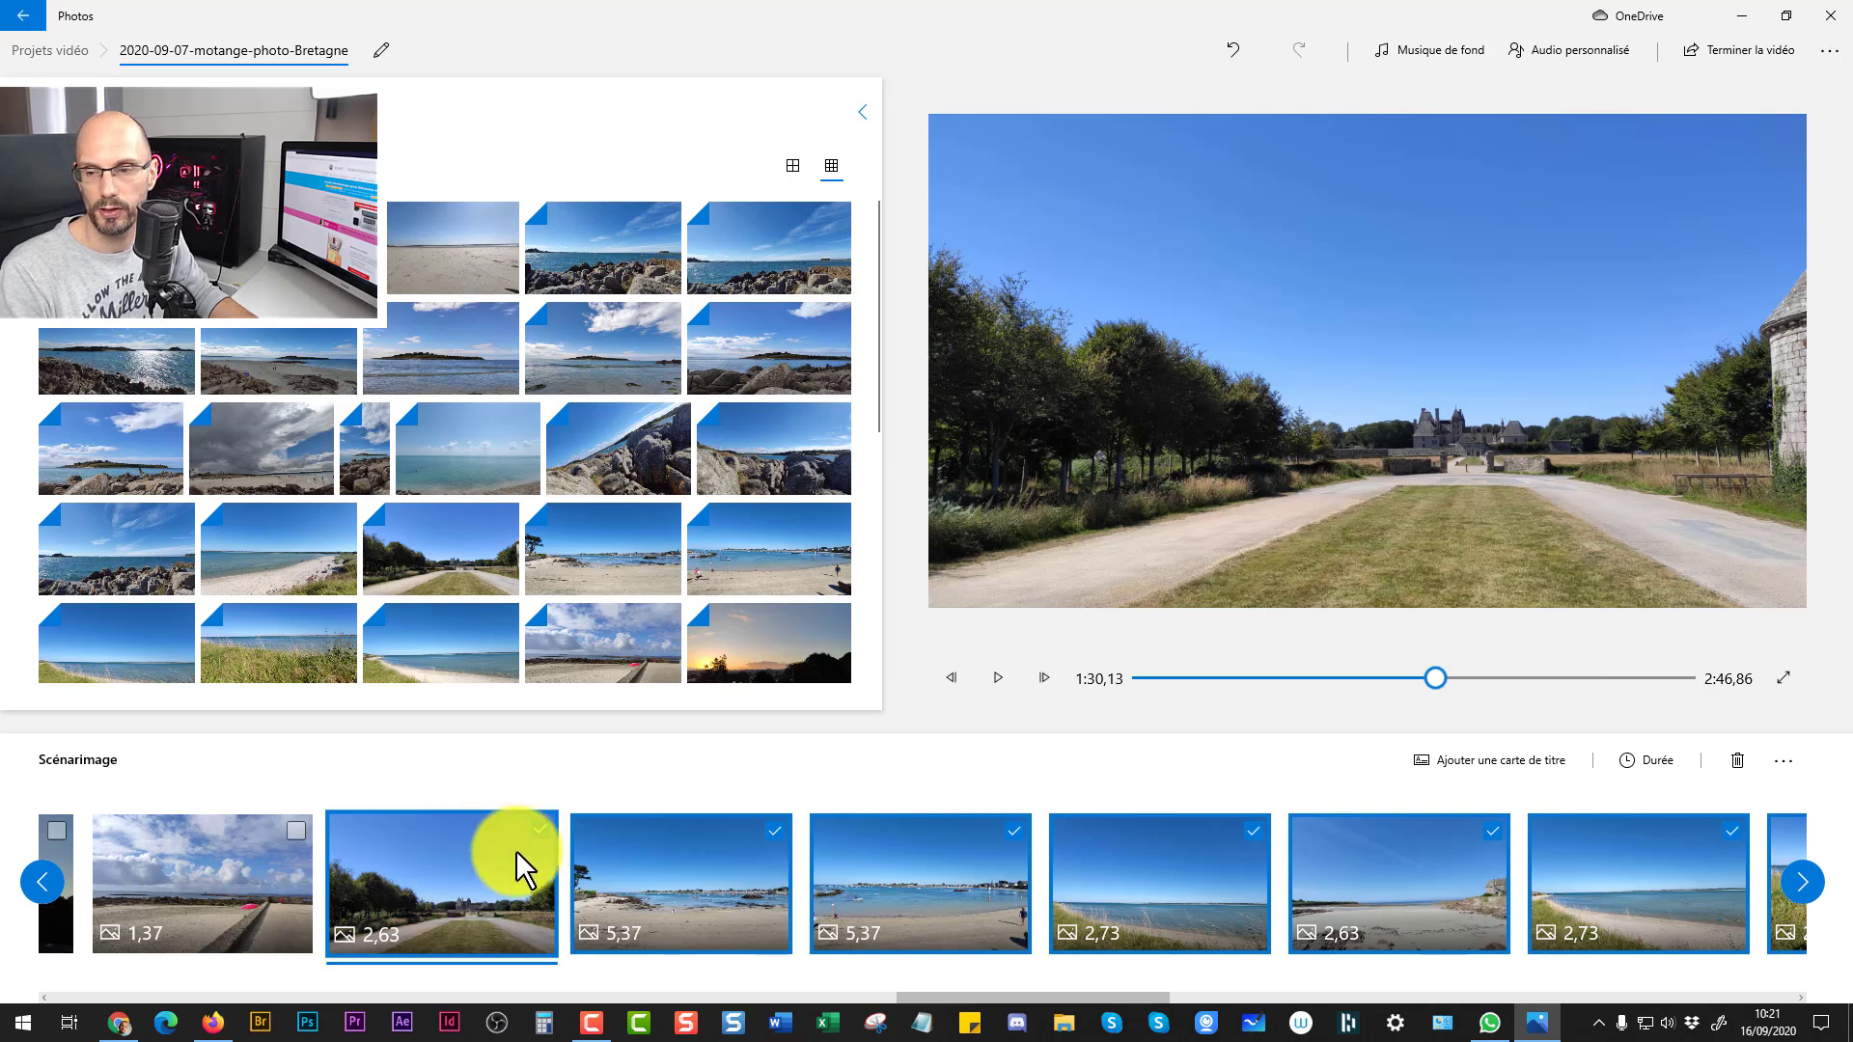
pyautogui.click(1802, 882)
pyautogui.click(1803, 882)
pyautogui.click(42, 882)
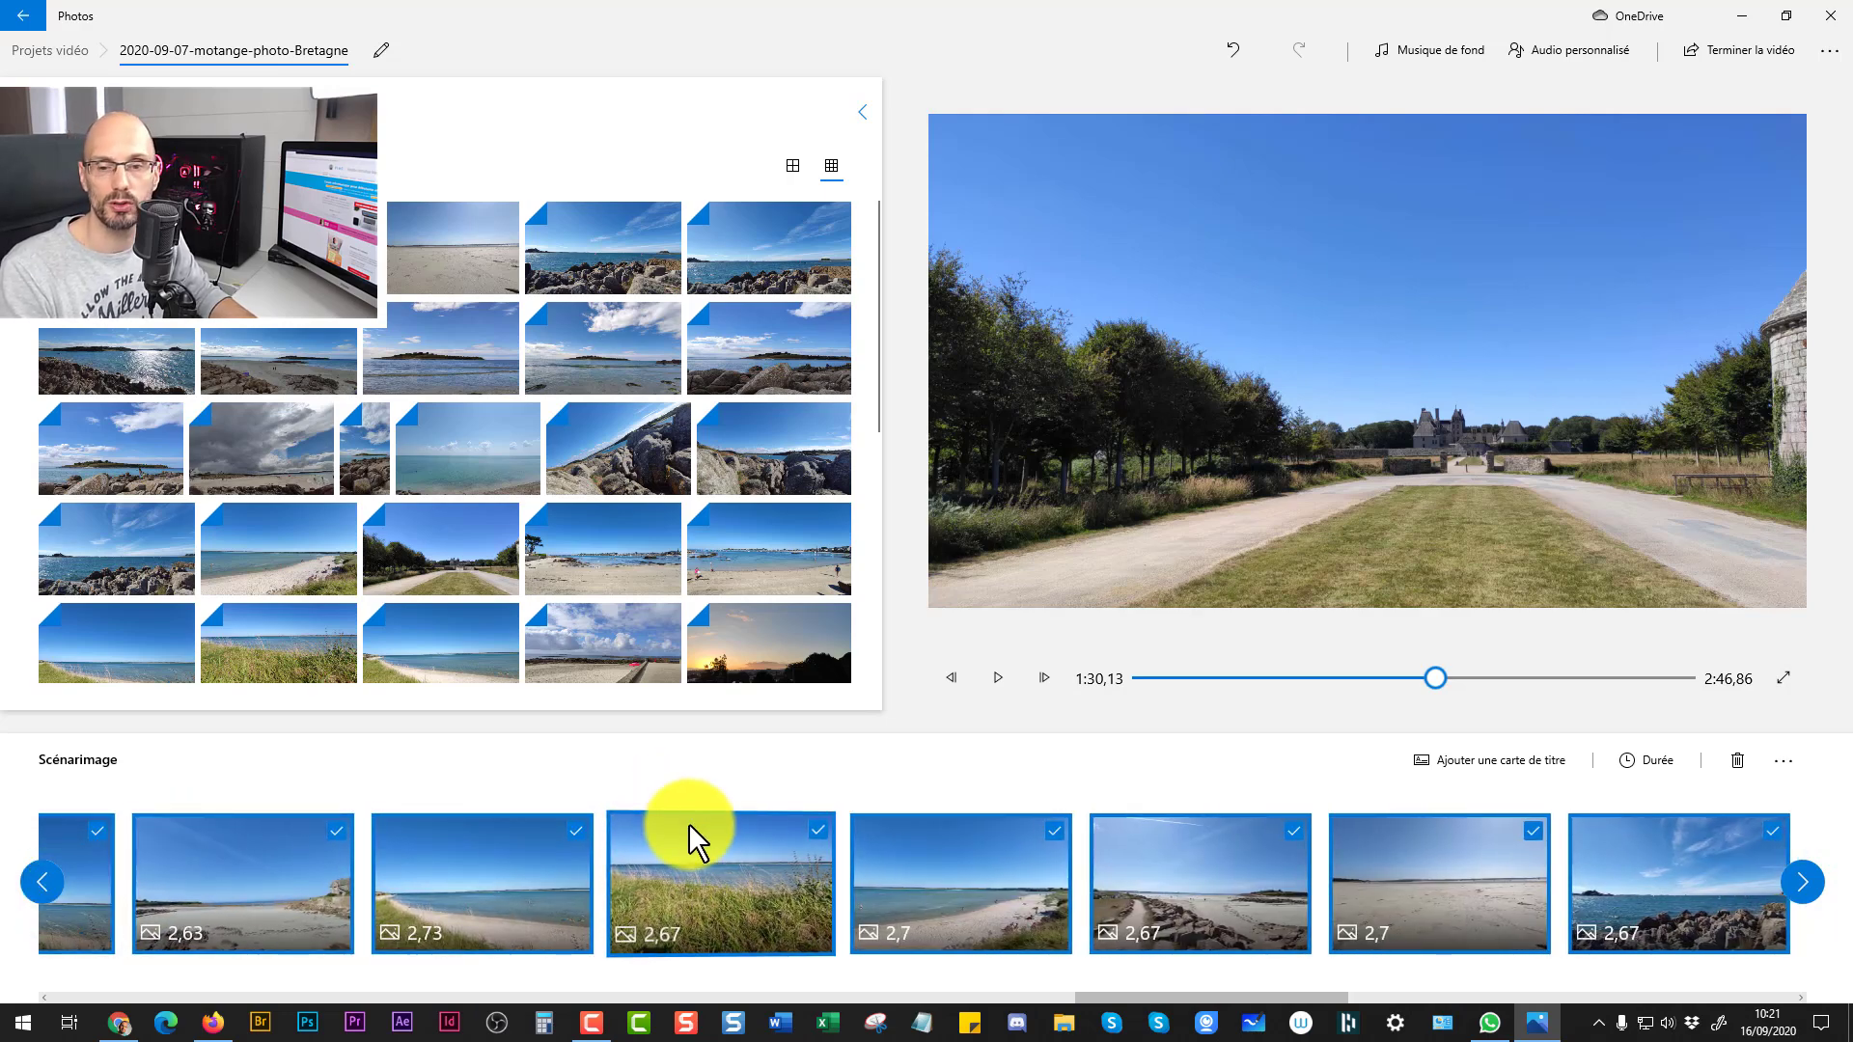
# Set the display duration of all the selected storyboard photos to 7 s together.
pyautogui.rightClick(697, 855)
pyautogui.click(756, 760)
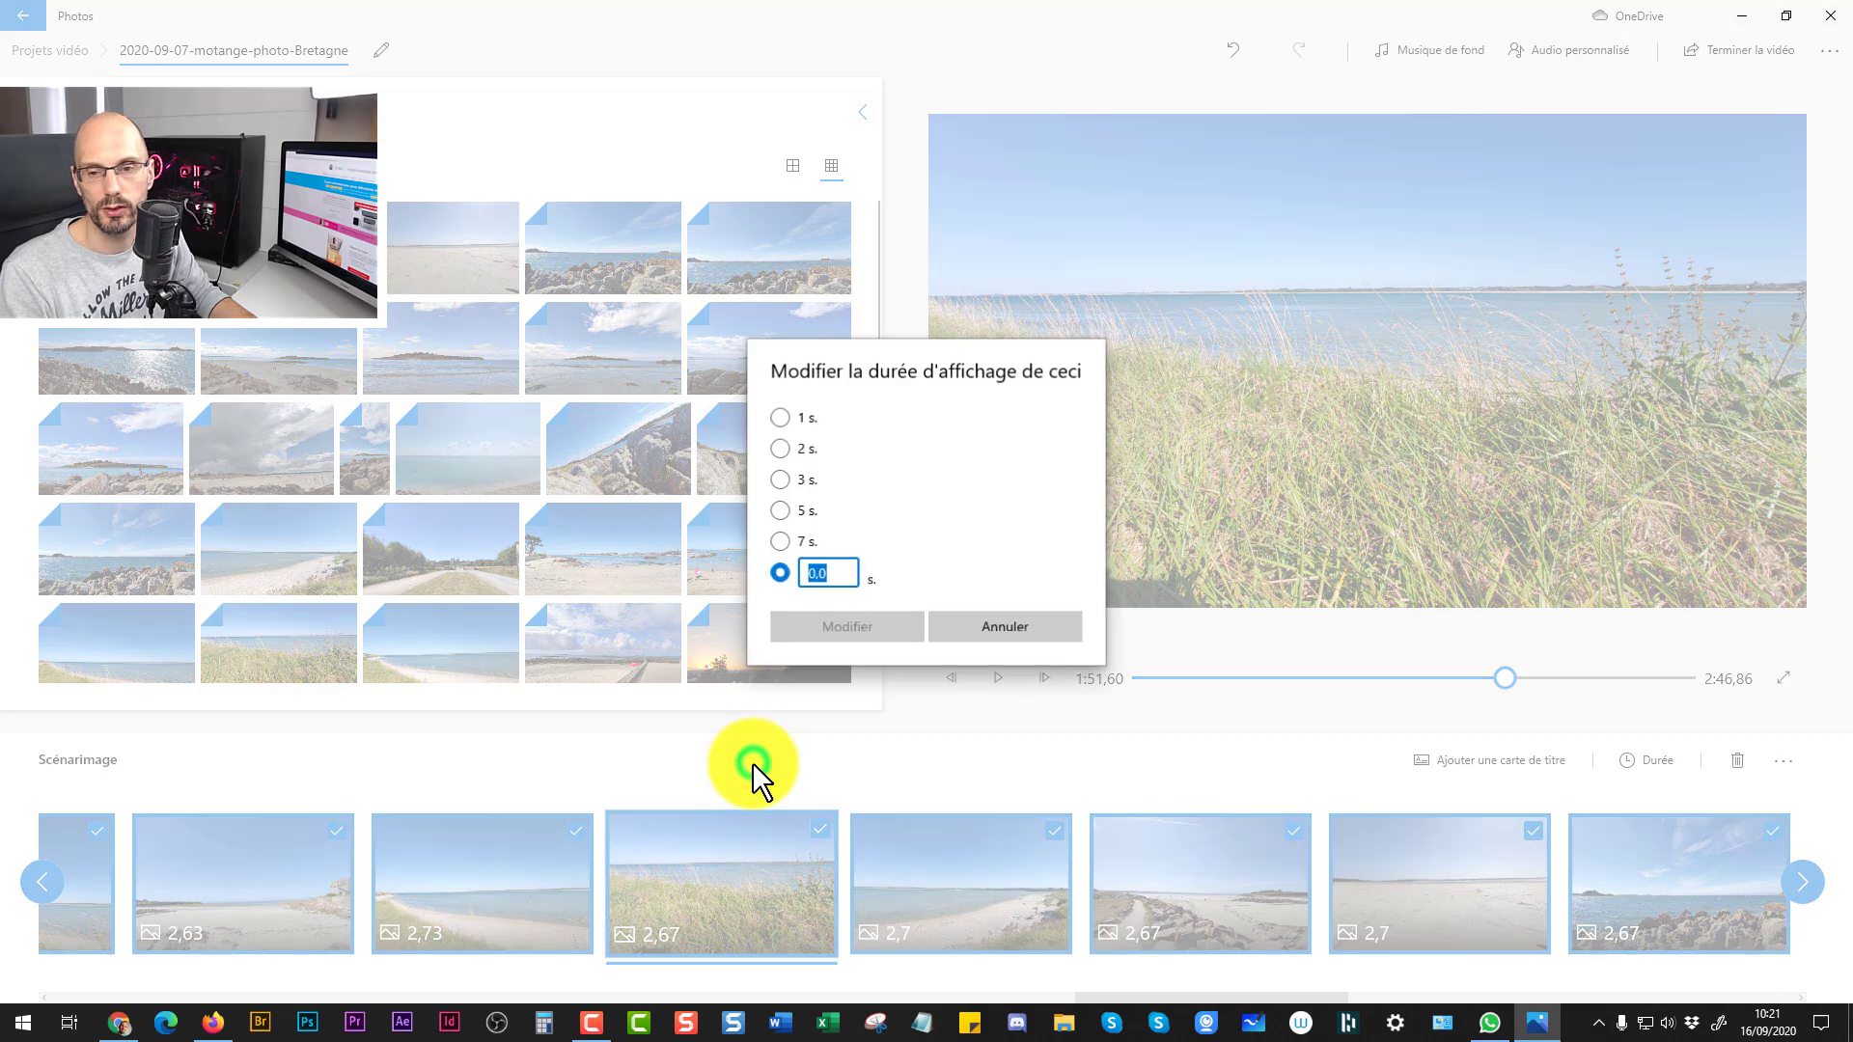
pyautogui.click(780, 540)
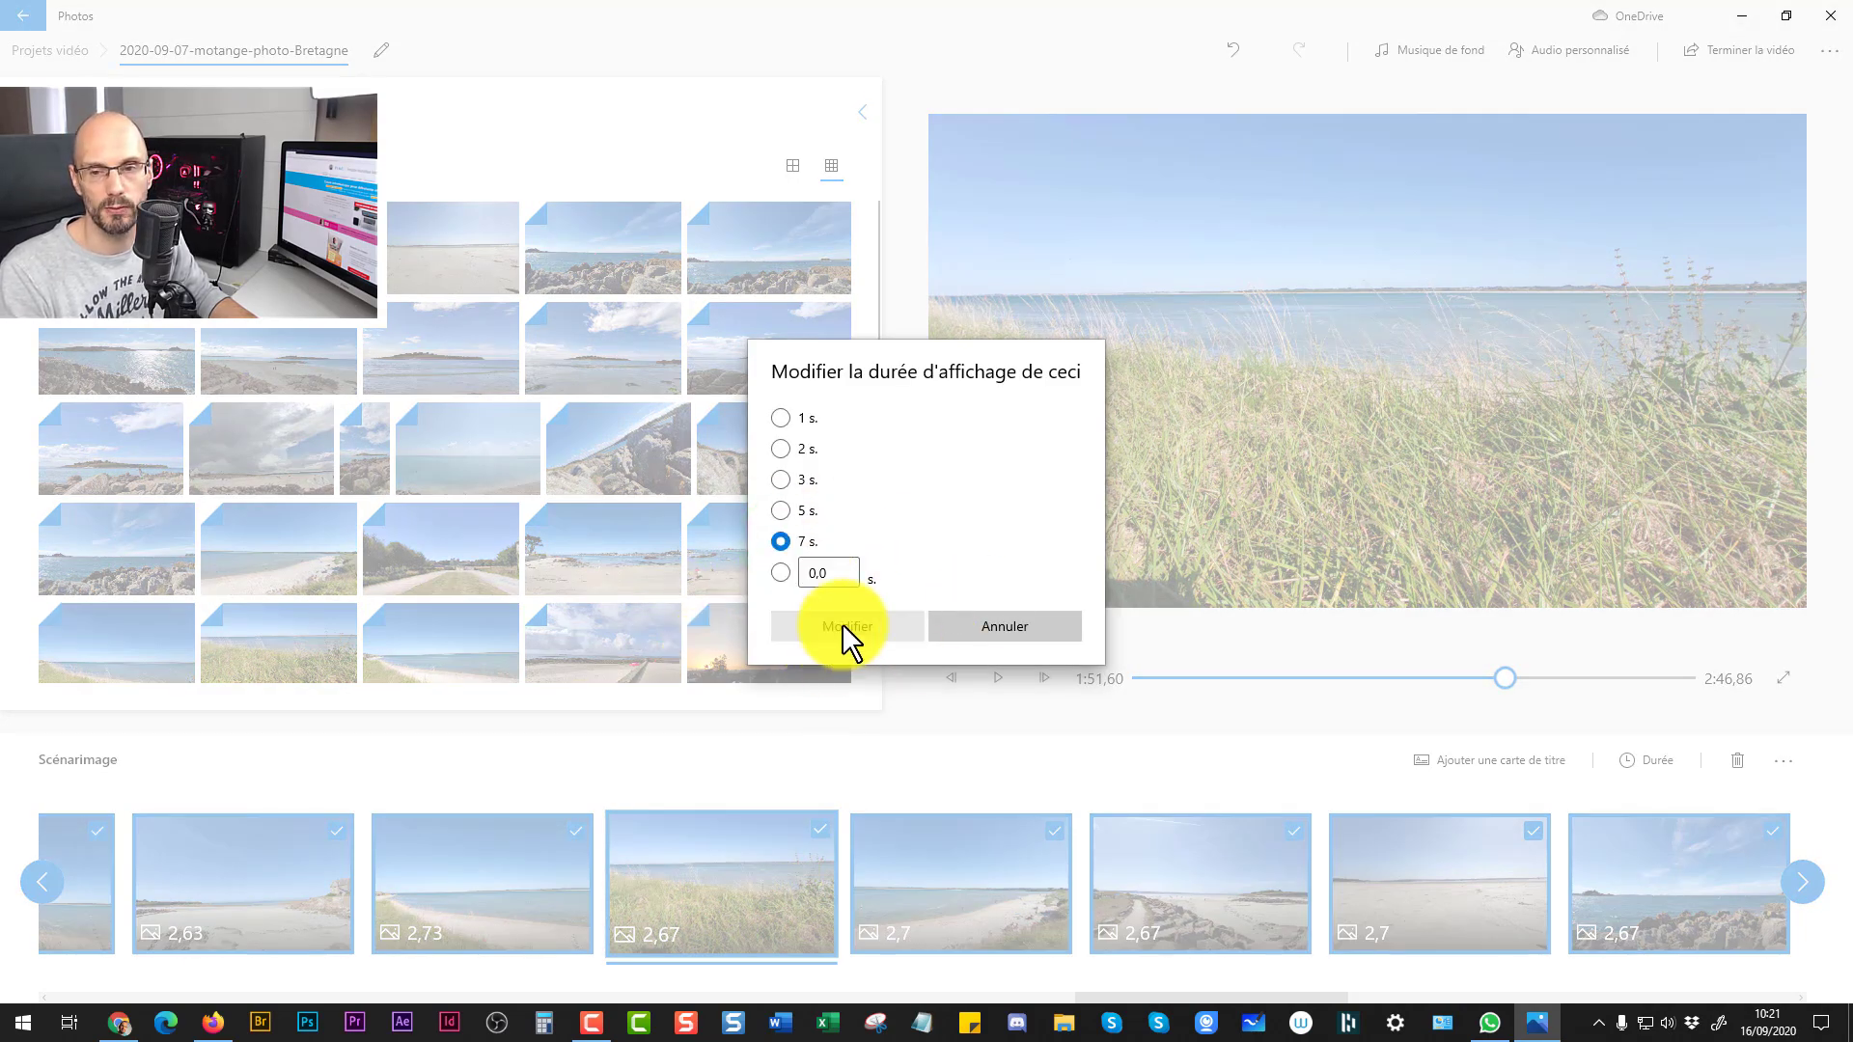
pyautogui.click(842, 622)
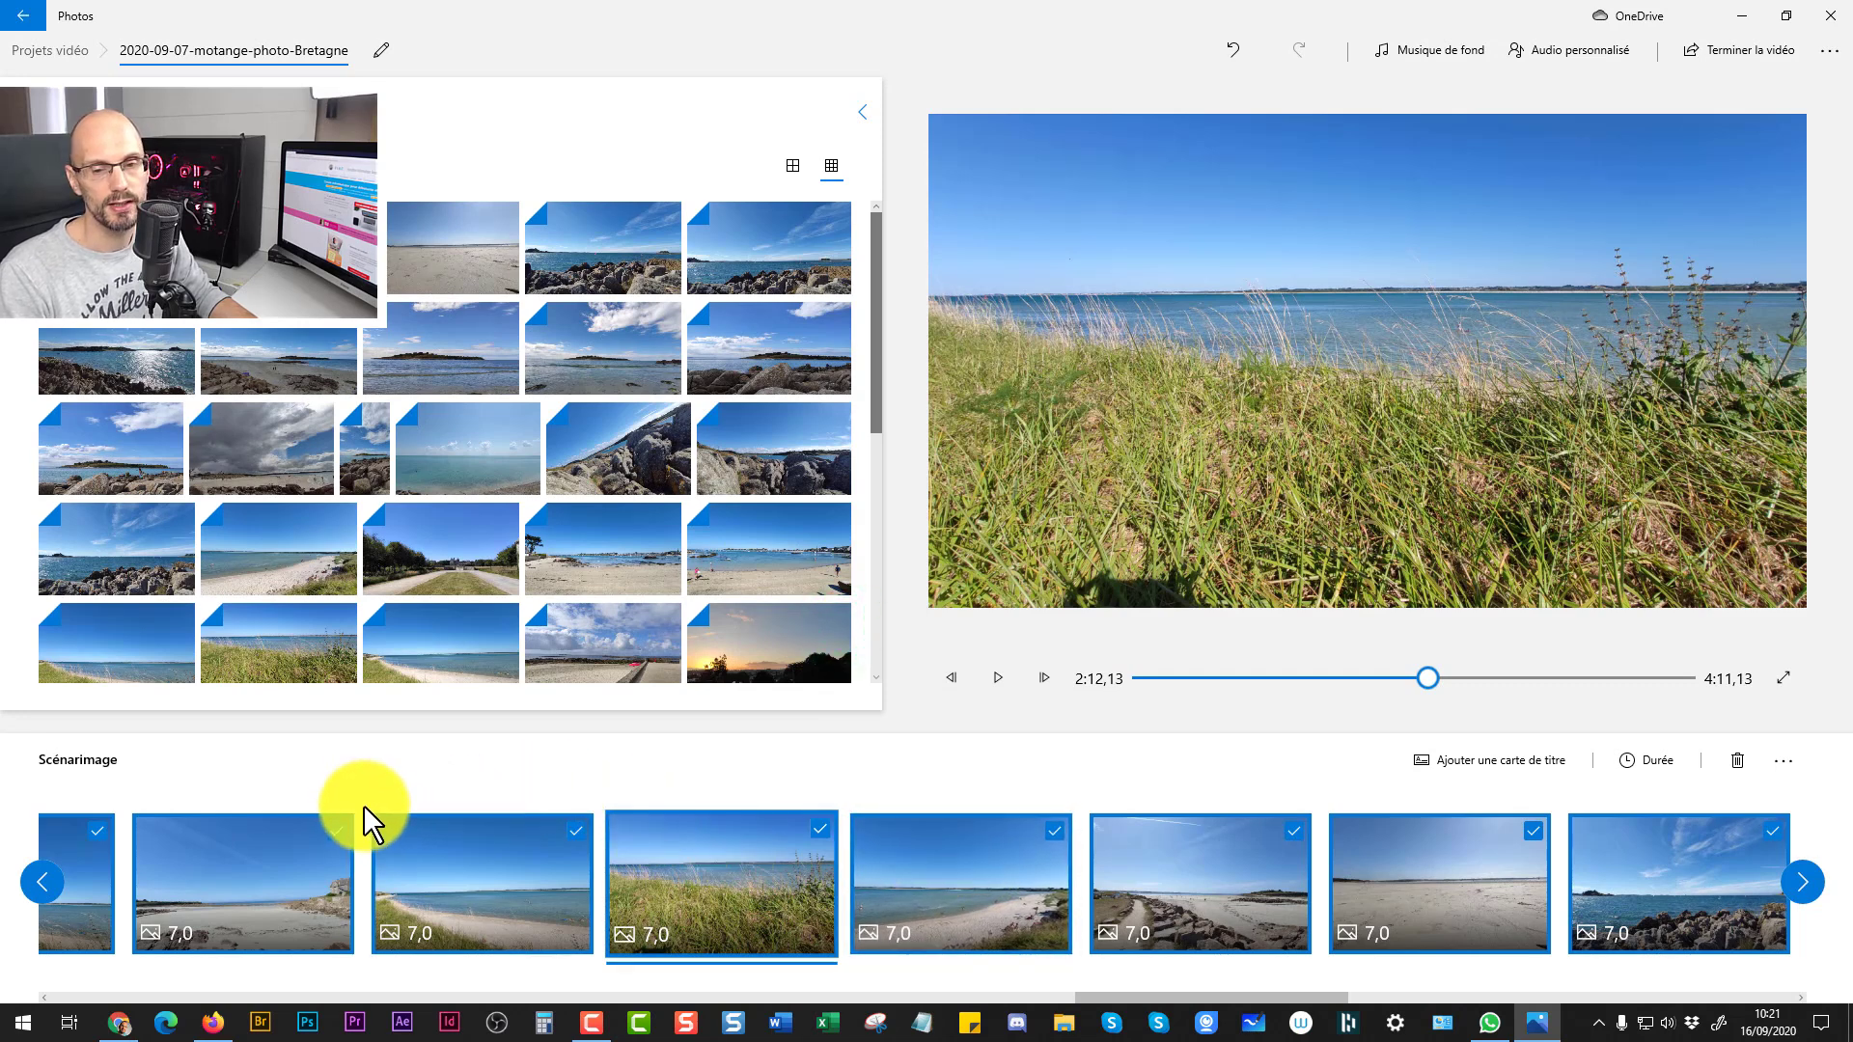
pyautogui.click(165, 791)
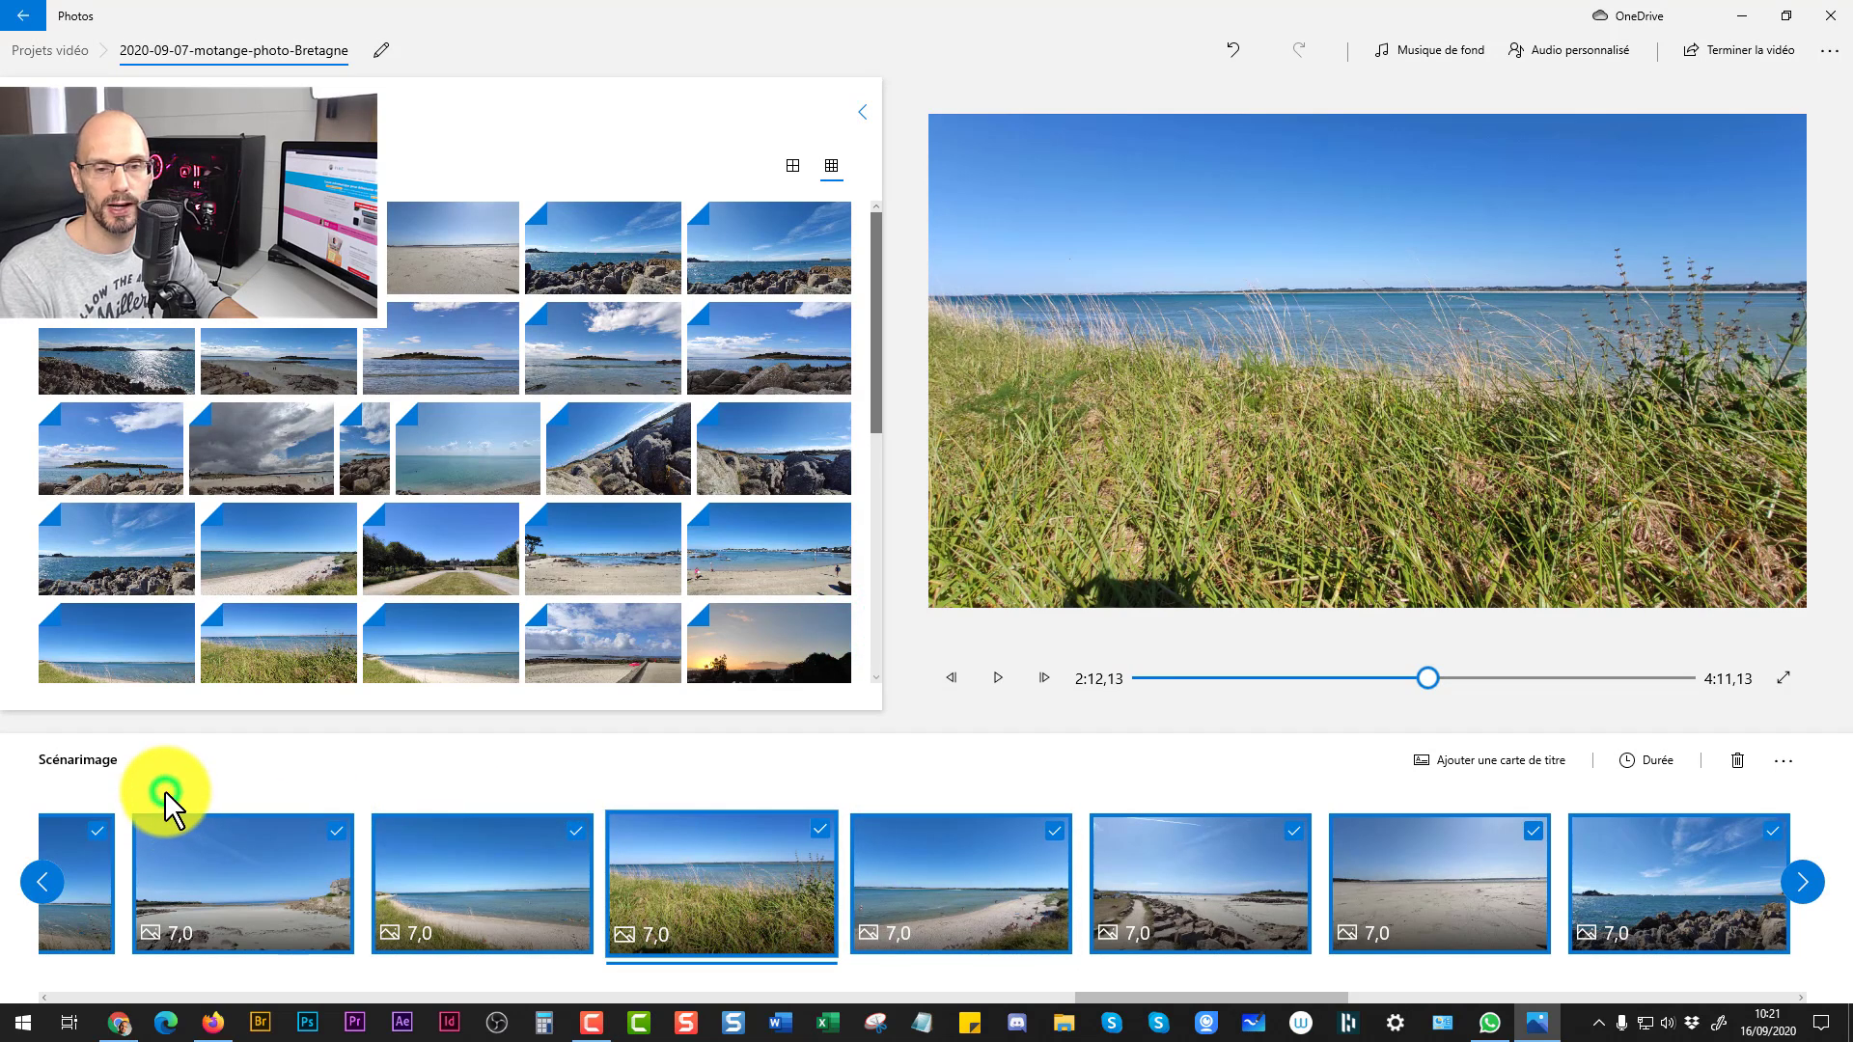
# Clear the multiple selection by selecting only the 3,57 s photo of the cloudy sea.
pyautogui.click(50, 870)
pyautogui.click(54, 871)
pyautogui.click(600, 877)
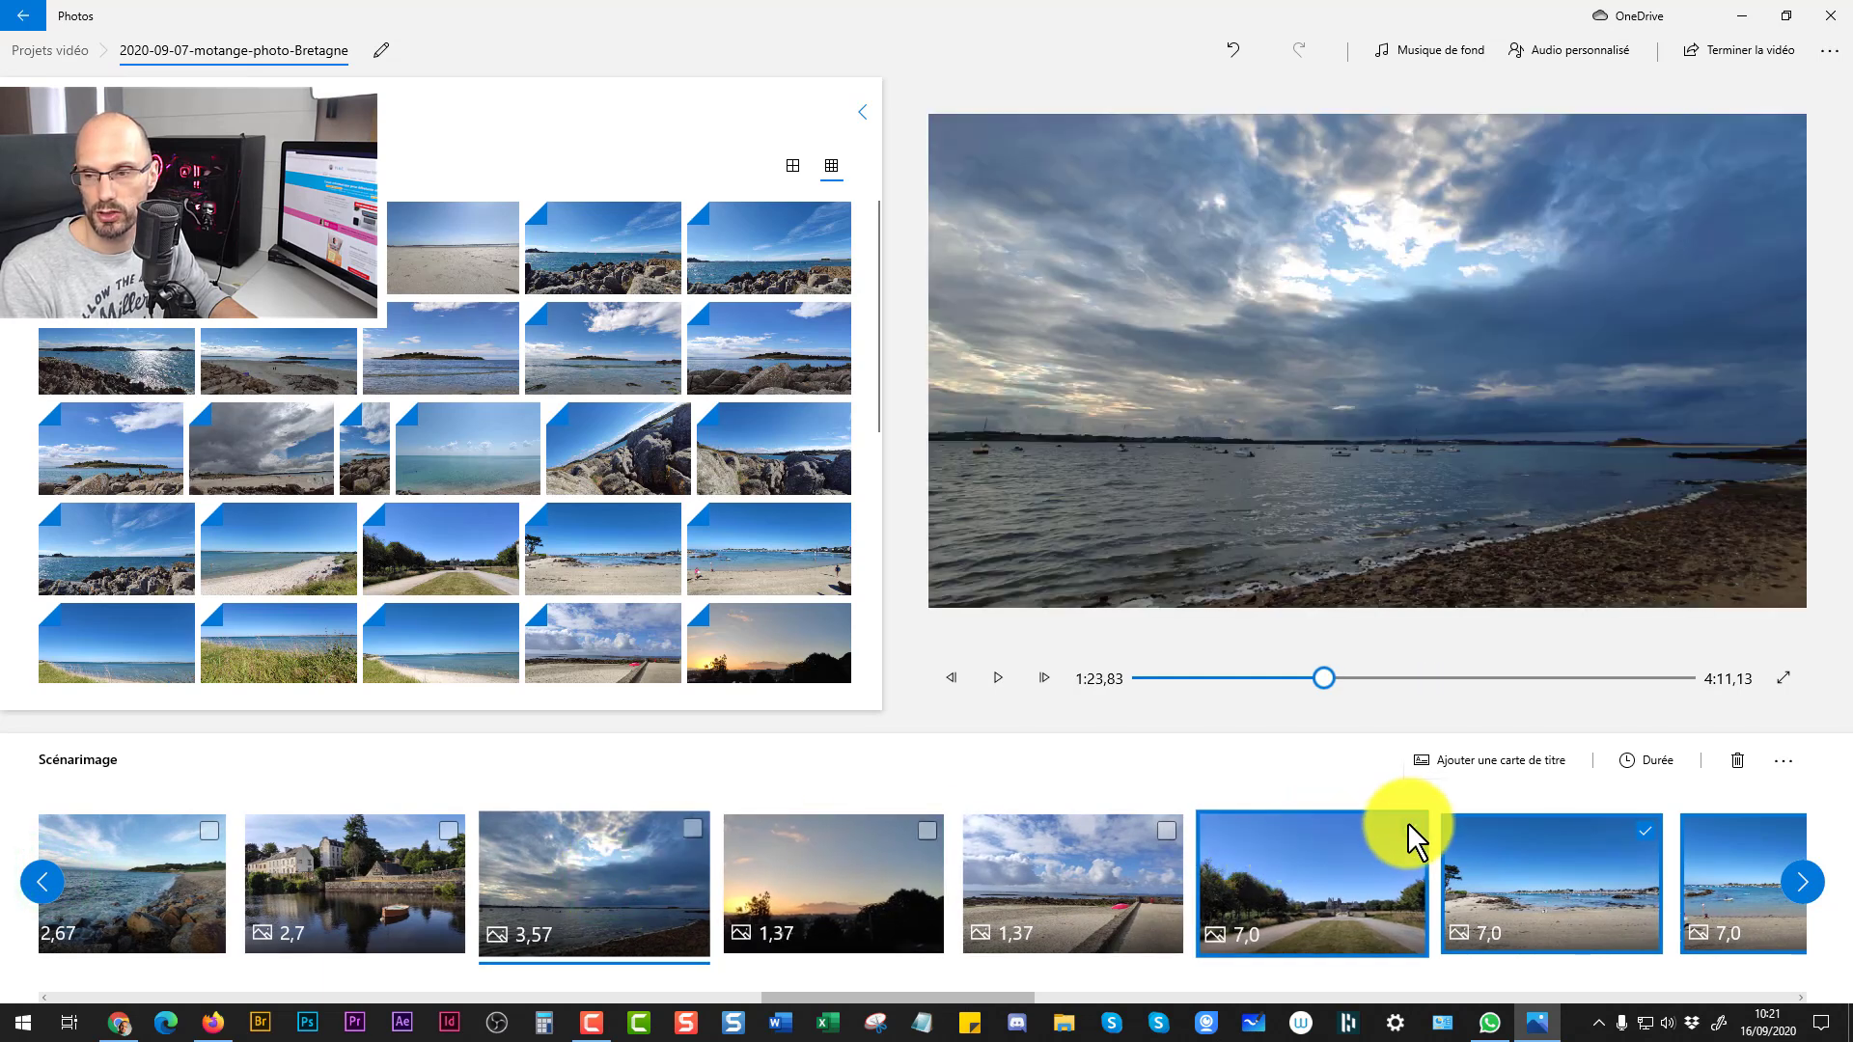
pyautogui.click(1830, 50)
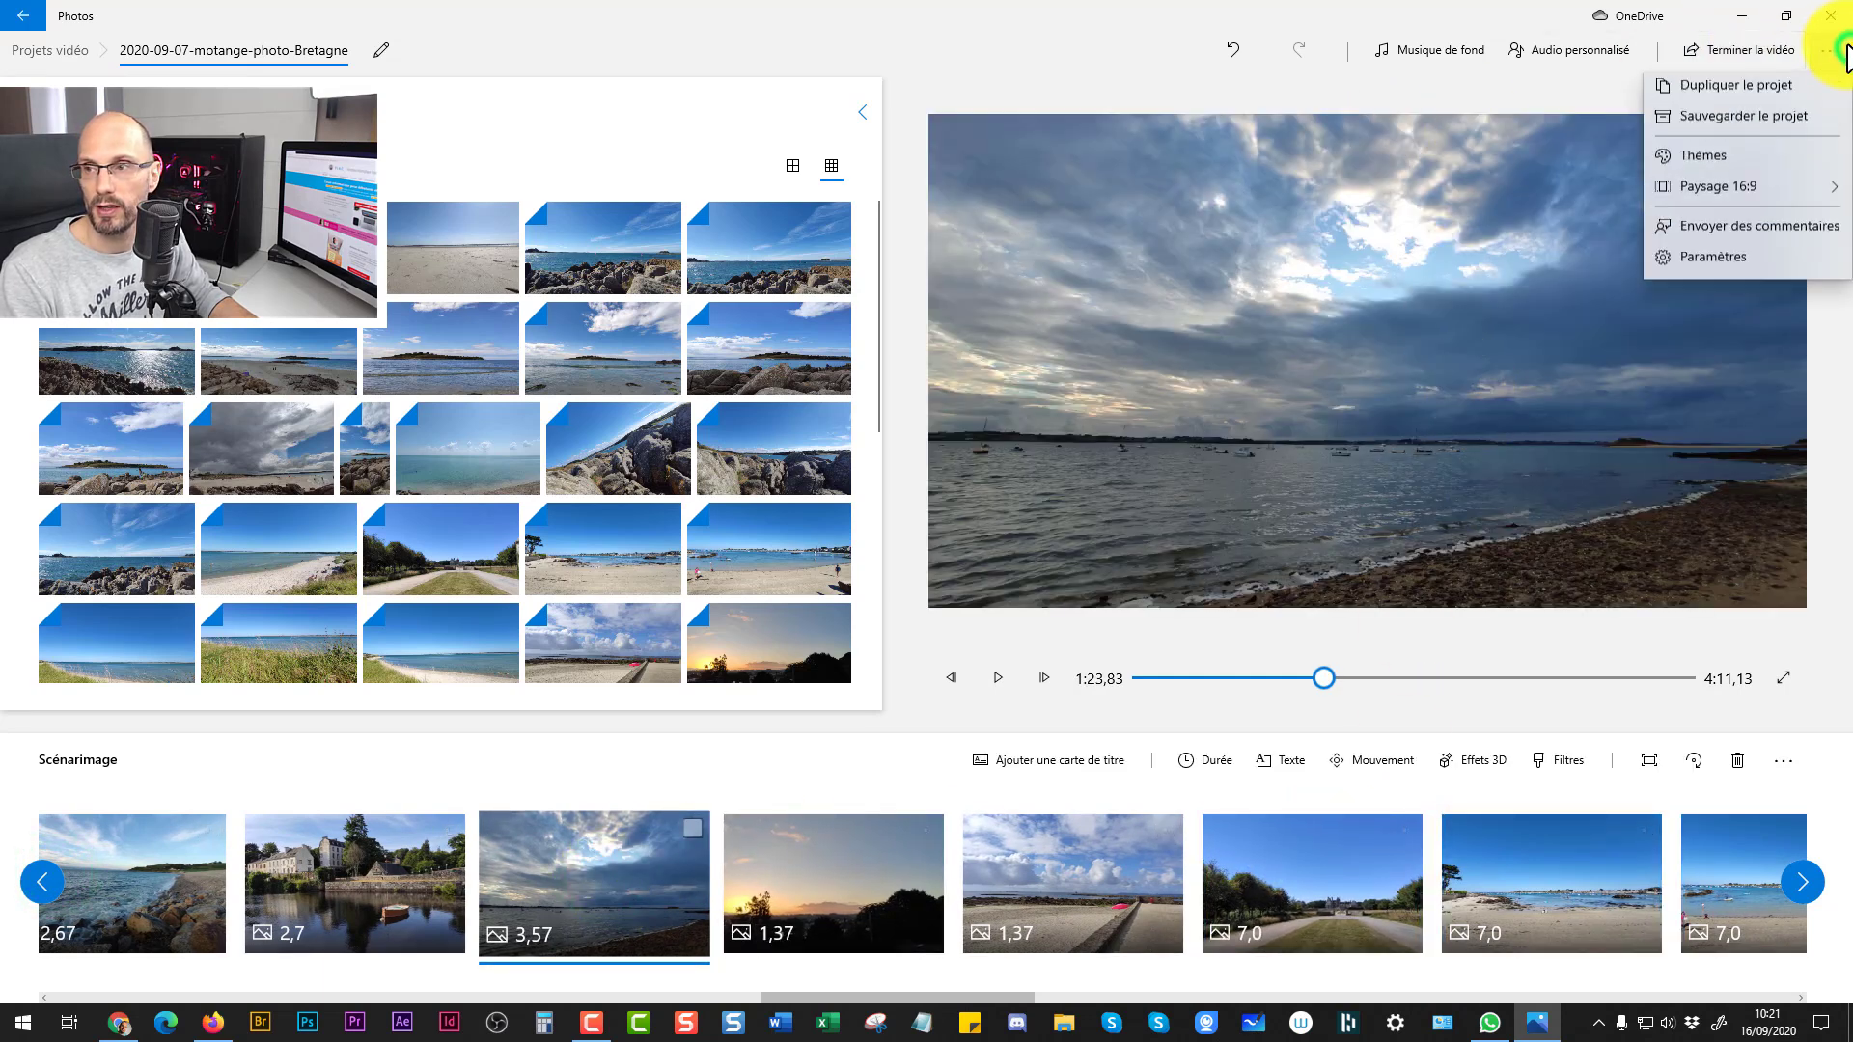
pyautogui.click(1116, 785)
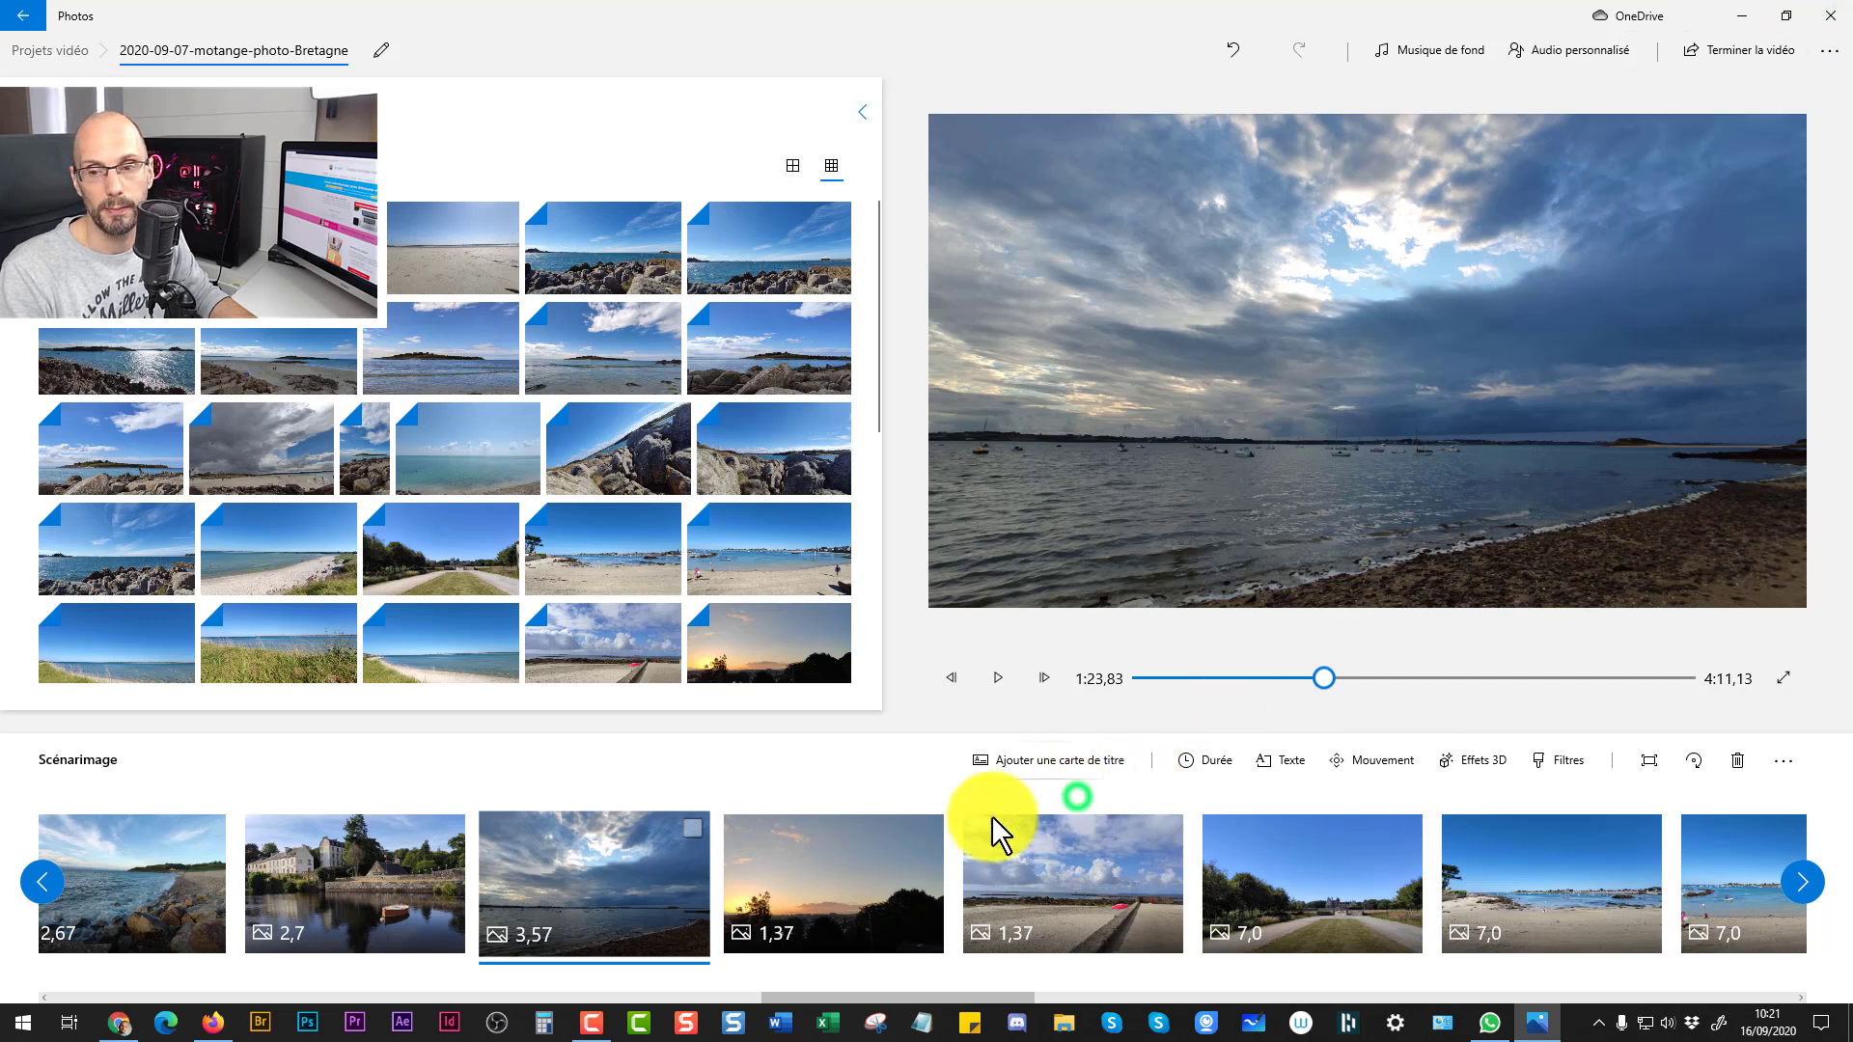
# Set the display duration of the sunset photo following the cloudy sea photo to 7 s.
pyautogui.click(877, 875)
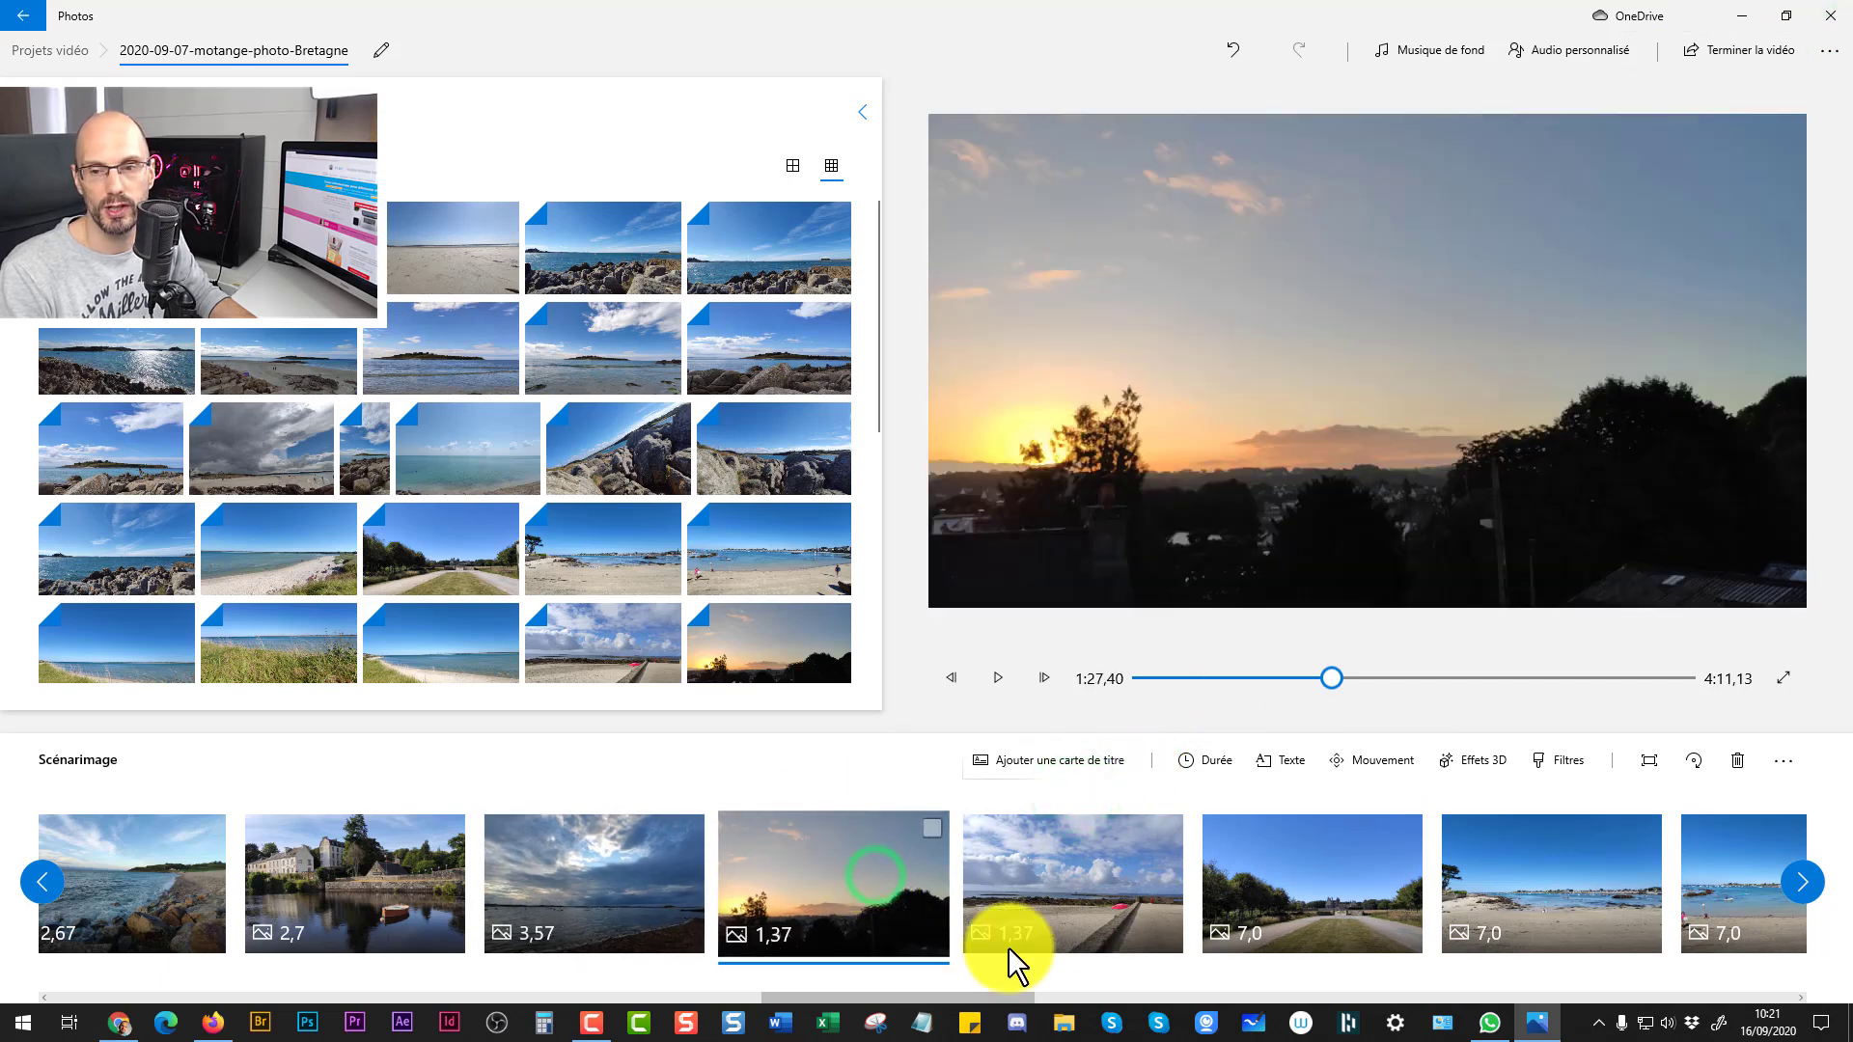
pyautogui.rightClick(827, 867)
pyautogui.click(799, 894)
pyautogui.rightClick(815, 876)
pyautogui.rightClick(829, 897)
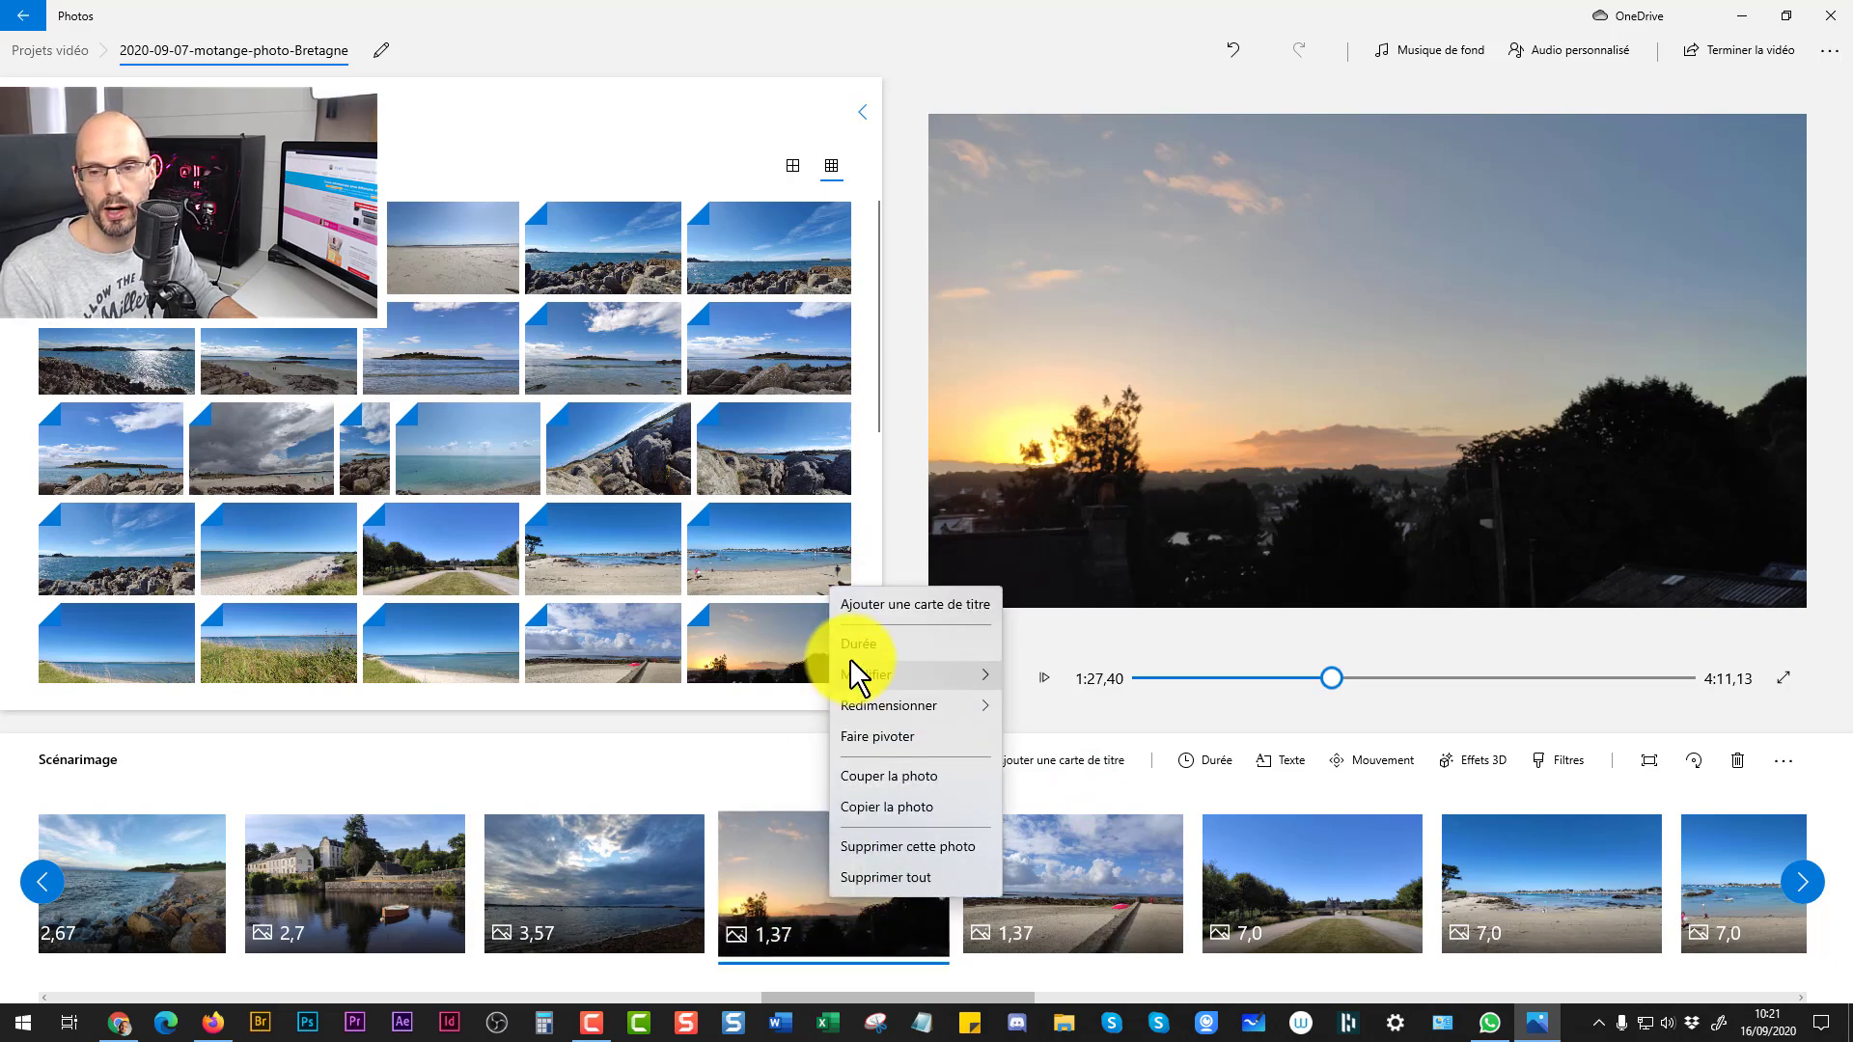
pyautogui.click(849, 645)
pyautogui.click(782, 544)
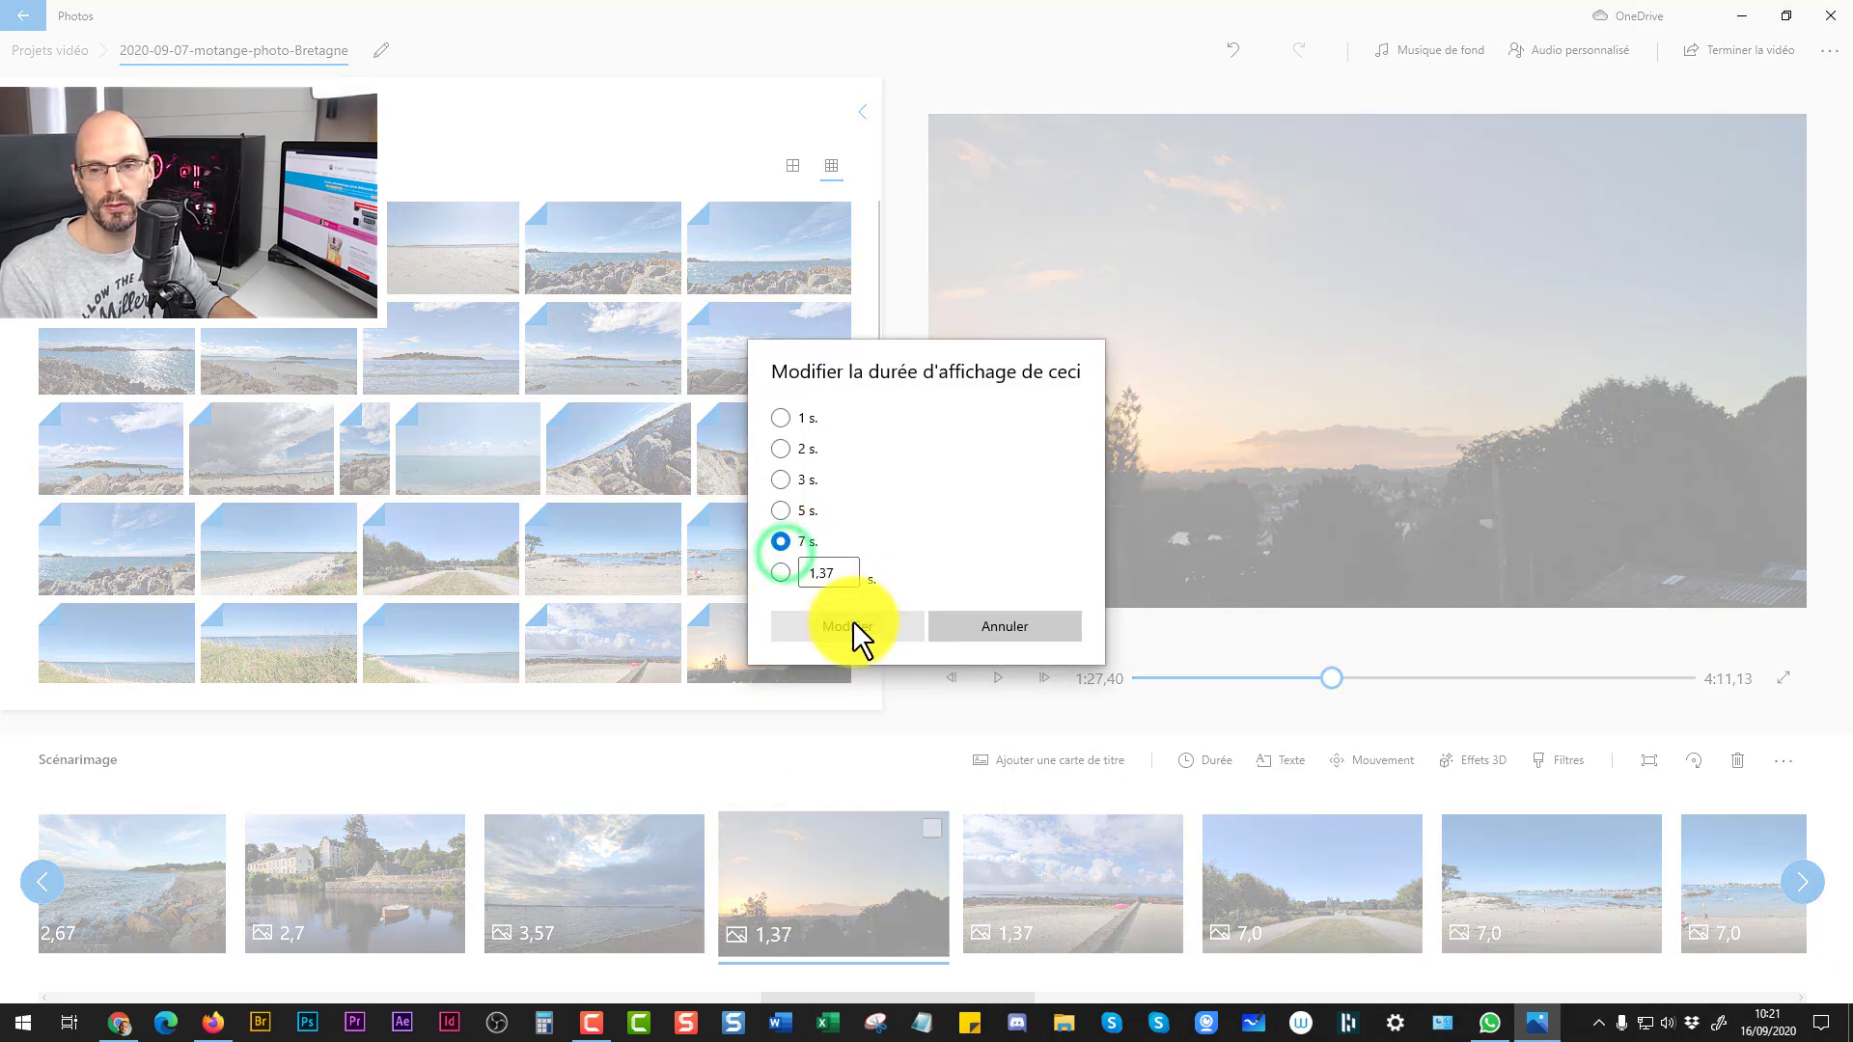
pyautogui.click(849, 626)
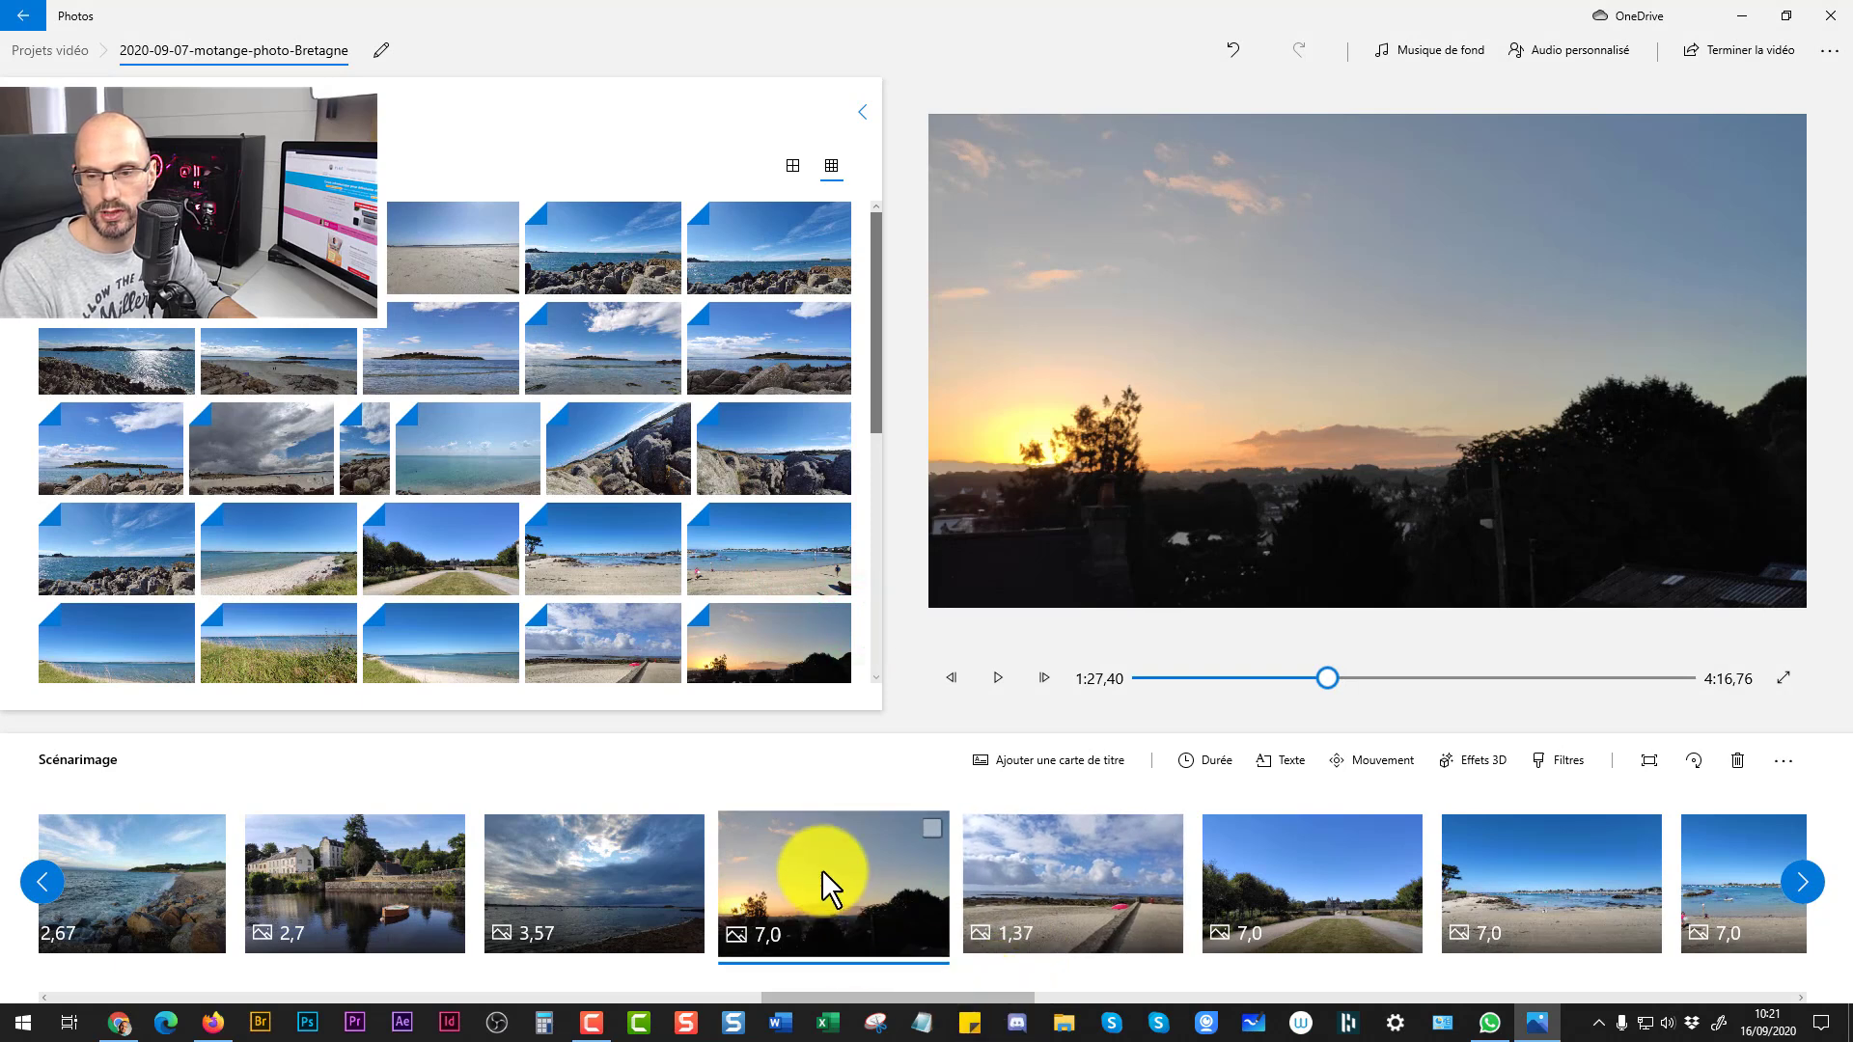
# Select the range of five photos from the beach with grassy dunes to the second rocky coast photo, and untick them all again.
pyautogui.moveTo(969, 994); pyautogui.dragTo(1351, 969)
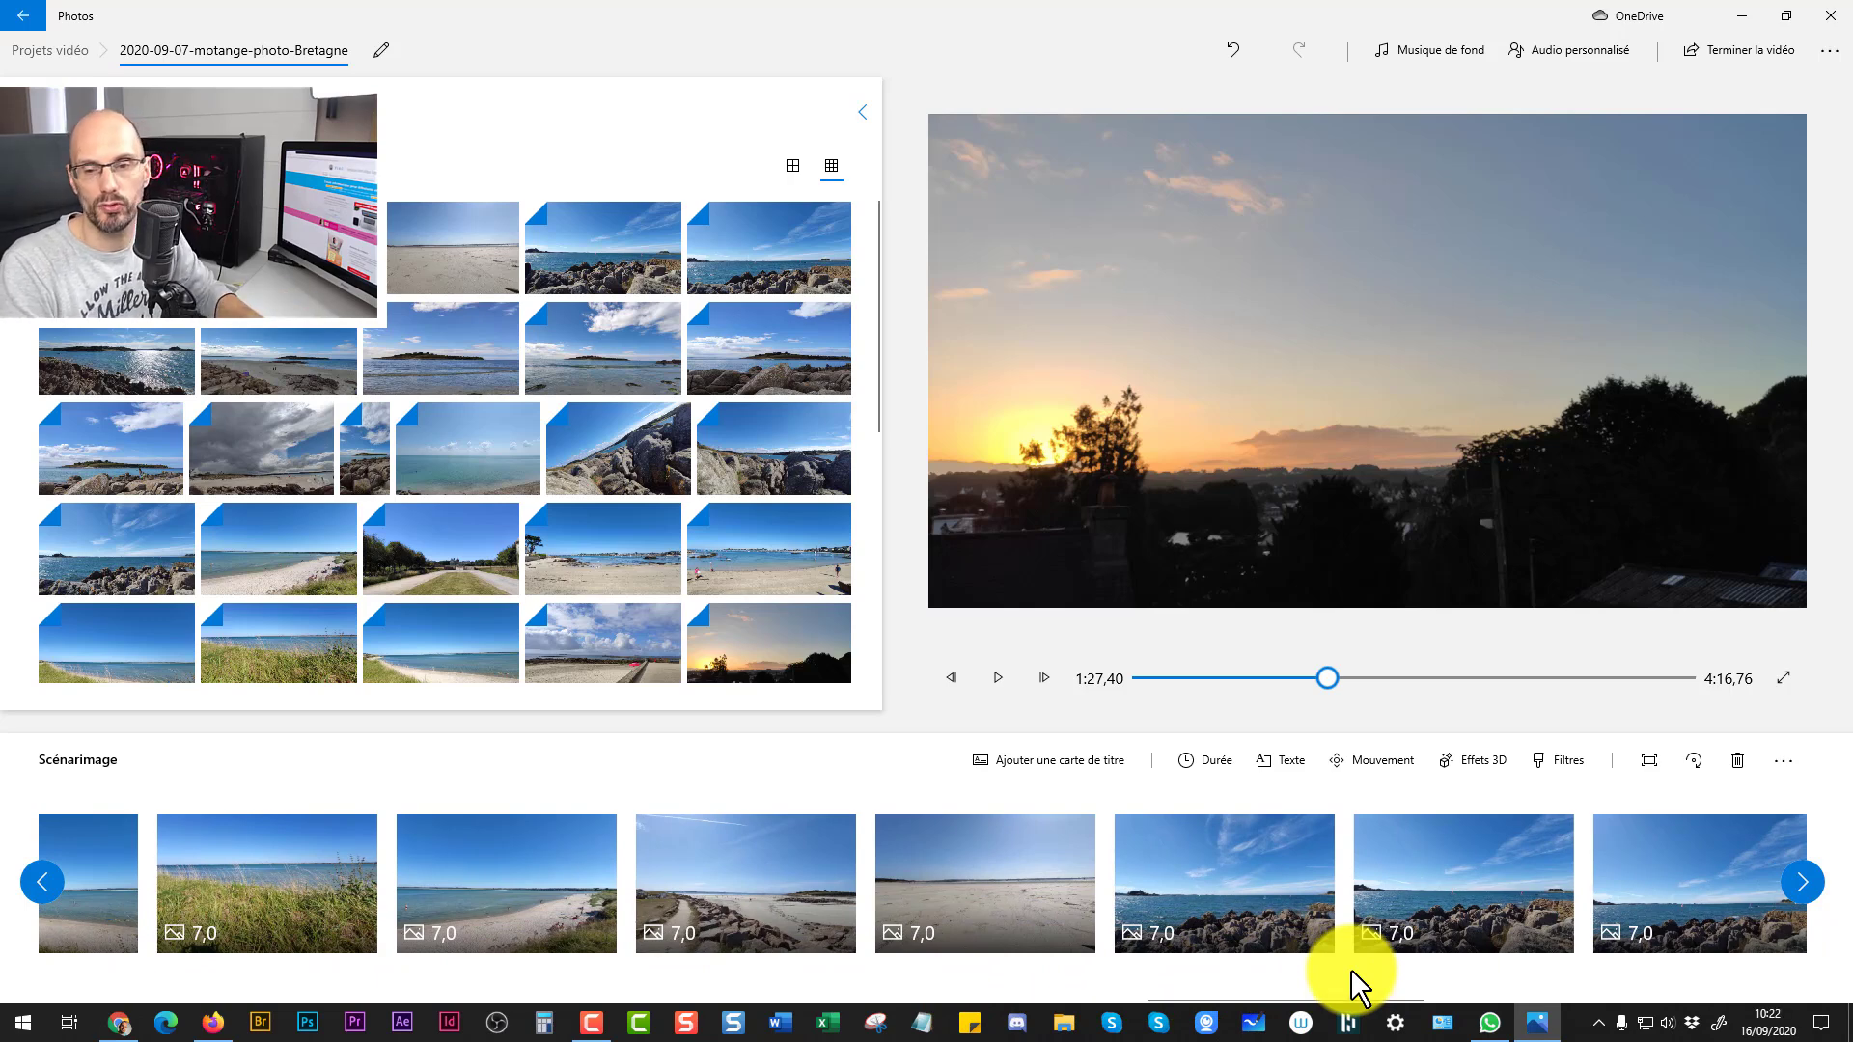
pyautogui.click(486, 878)
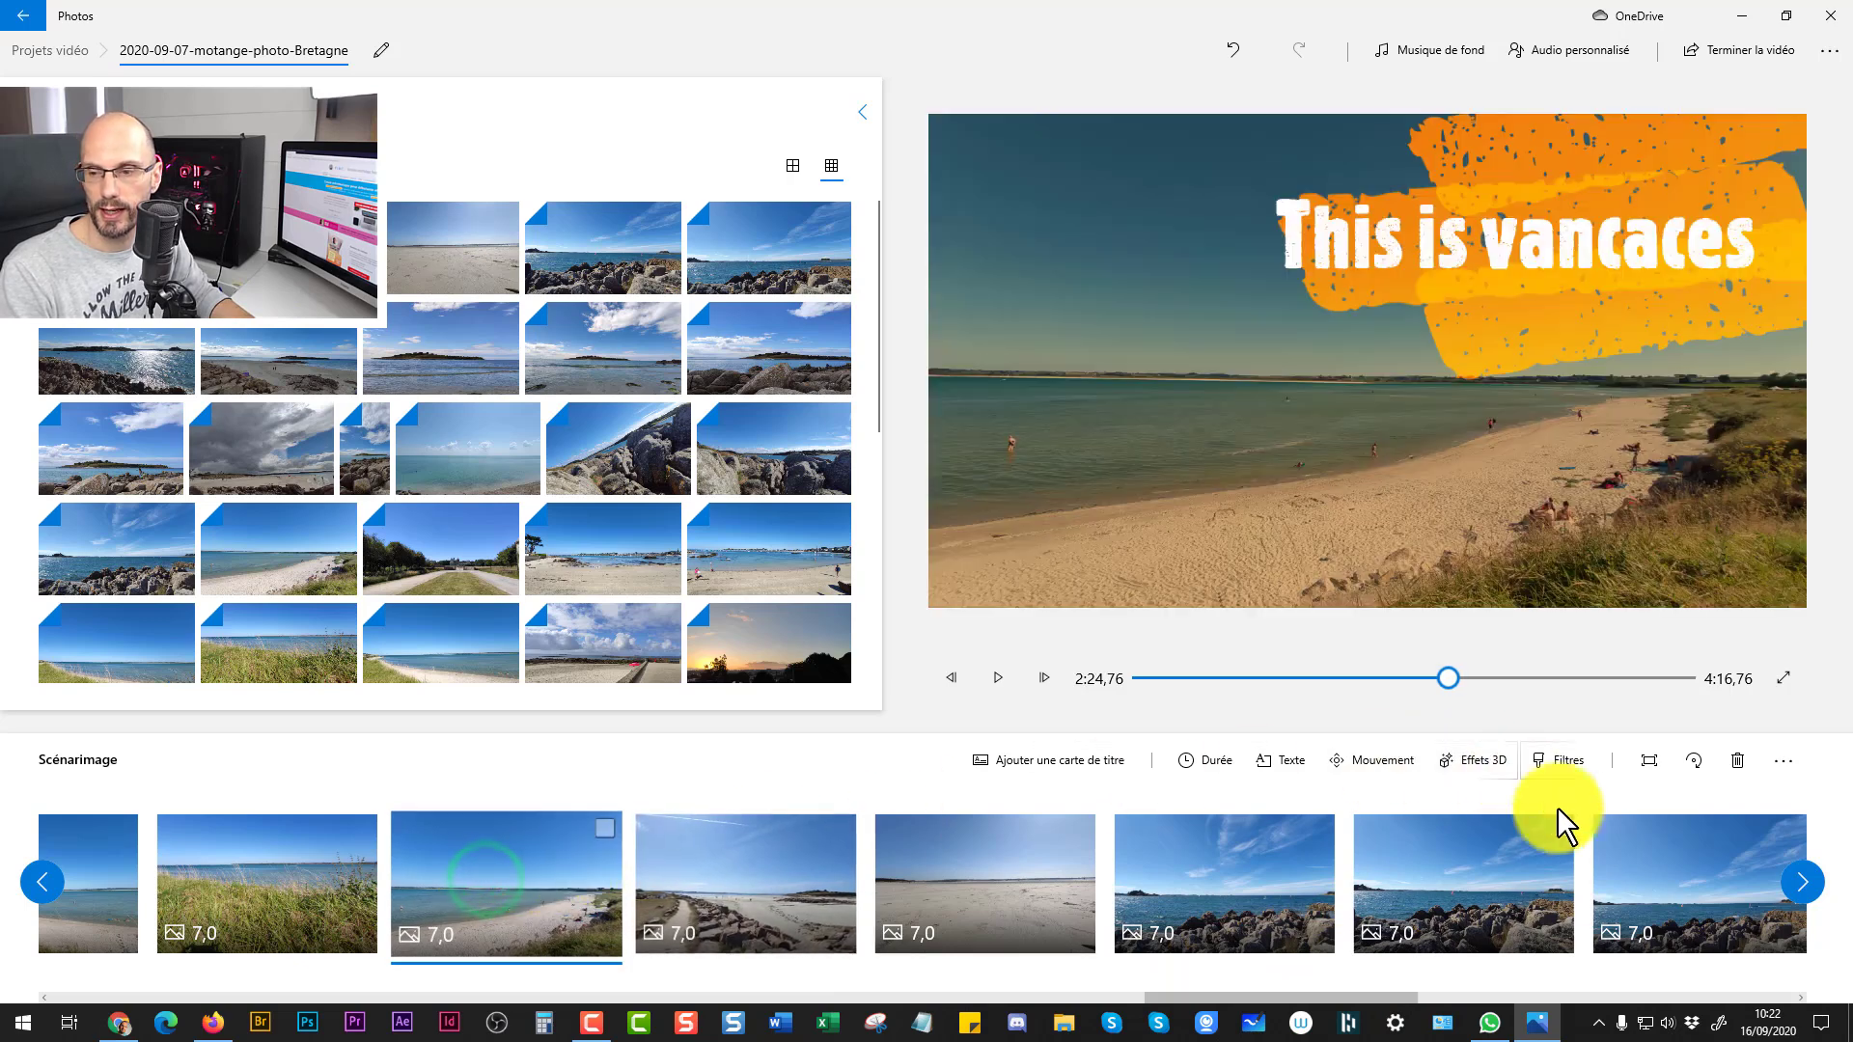
pyautogui.keyDown('shift'); pyautogui.click(1450, 887); pyautogui.keyUp('shift')
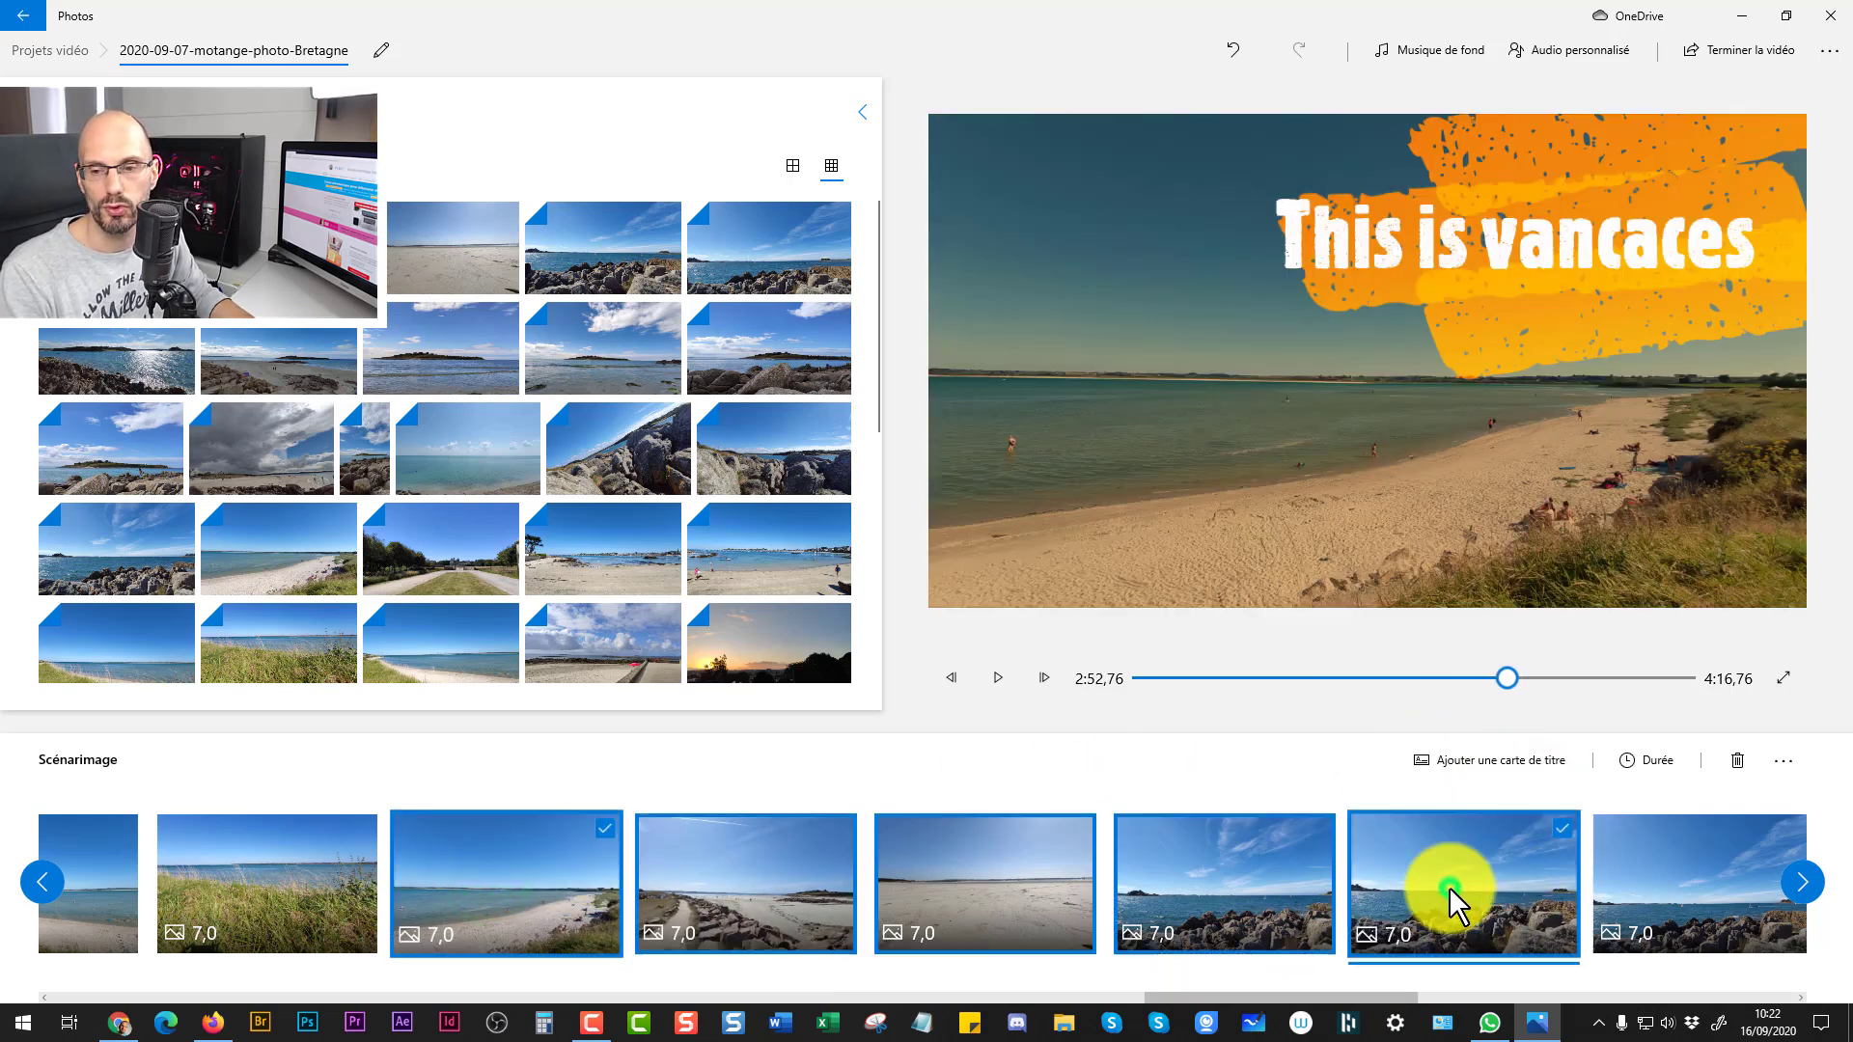
pyautogui.click(599, 829)
pyautogui.click(840, 830)
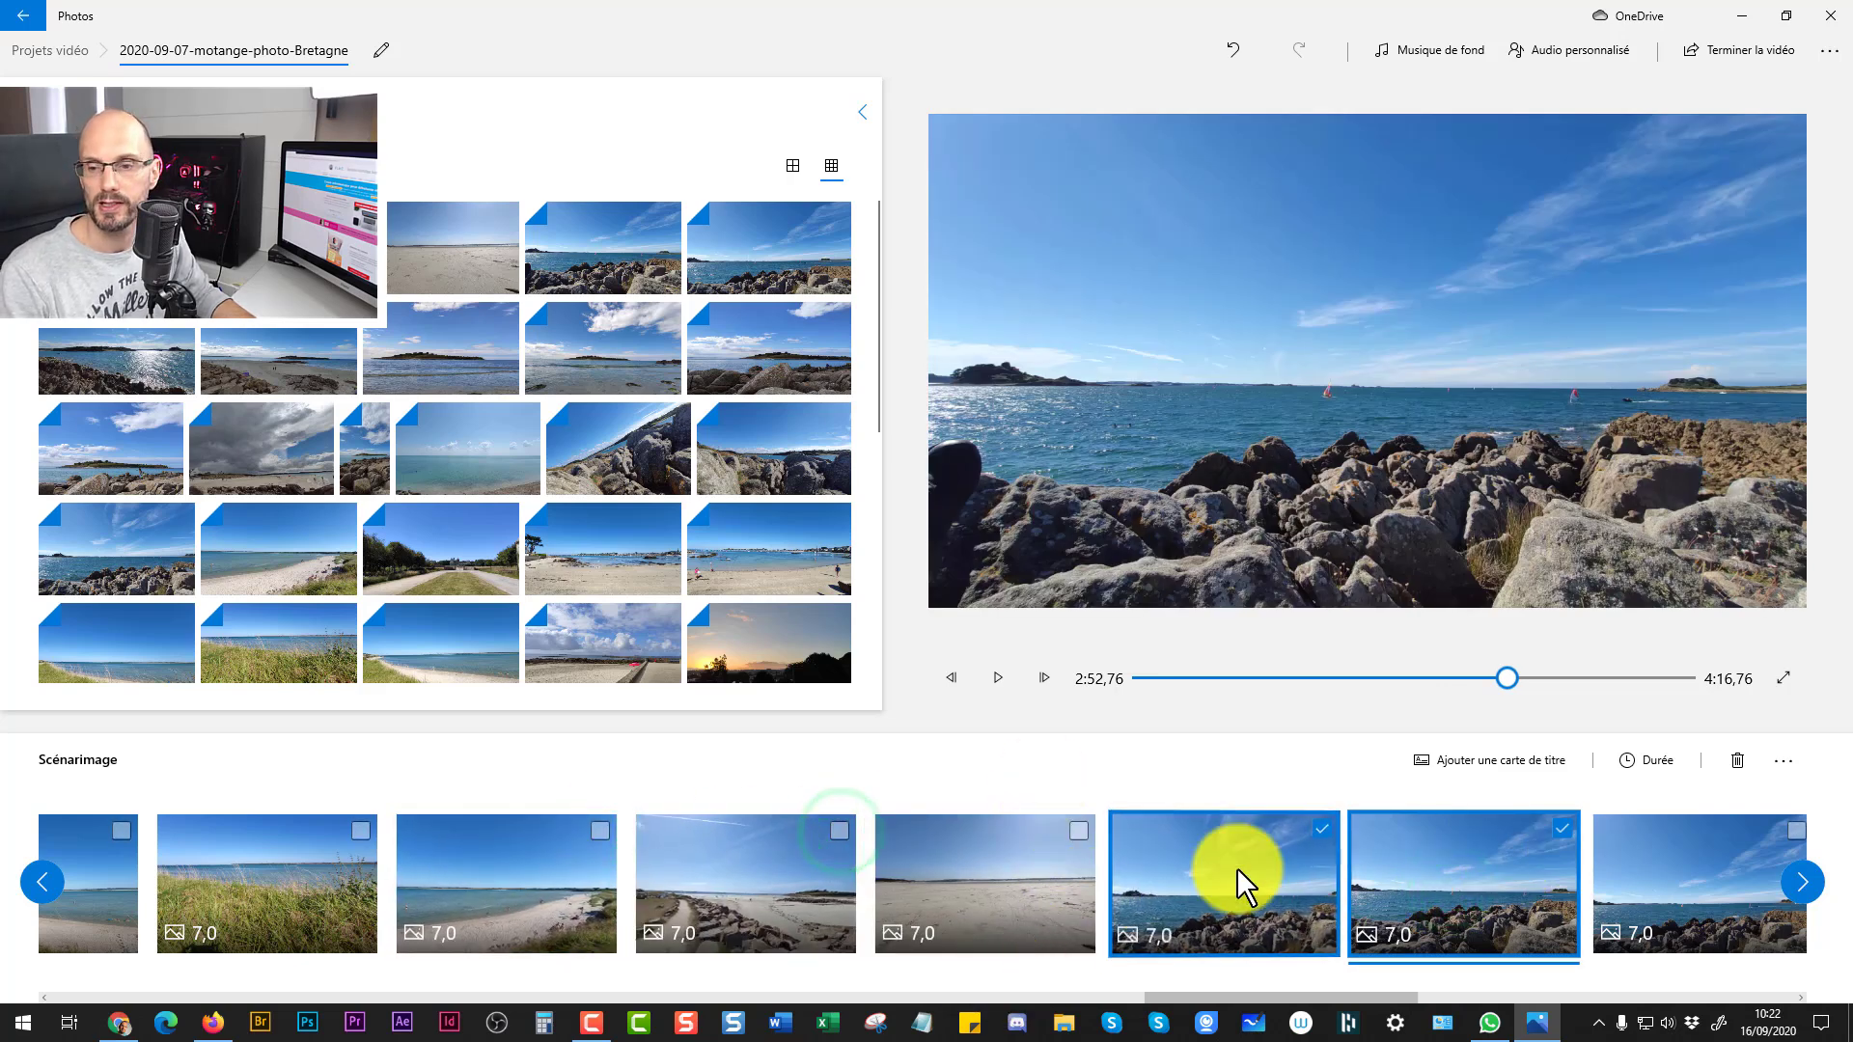
pyautogui.click(1321, 830)
pyautogui.click(1562, 828)
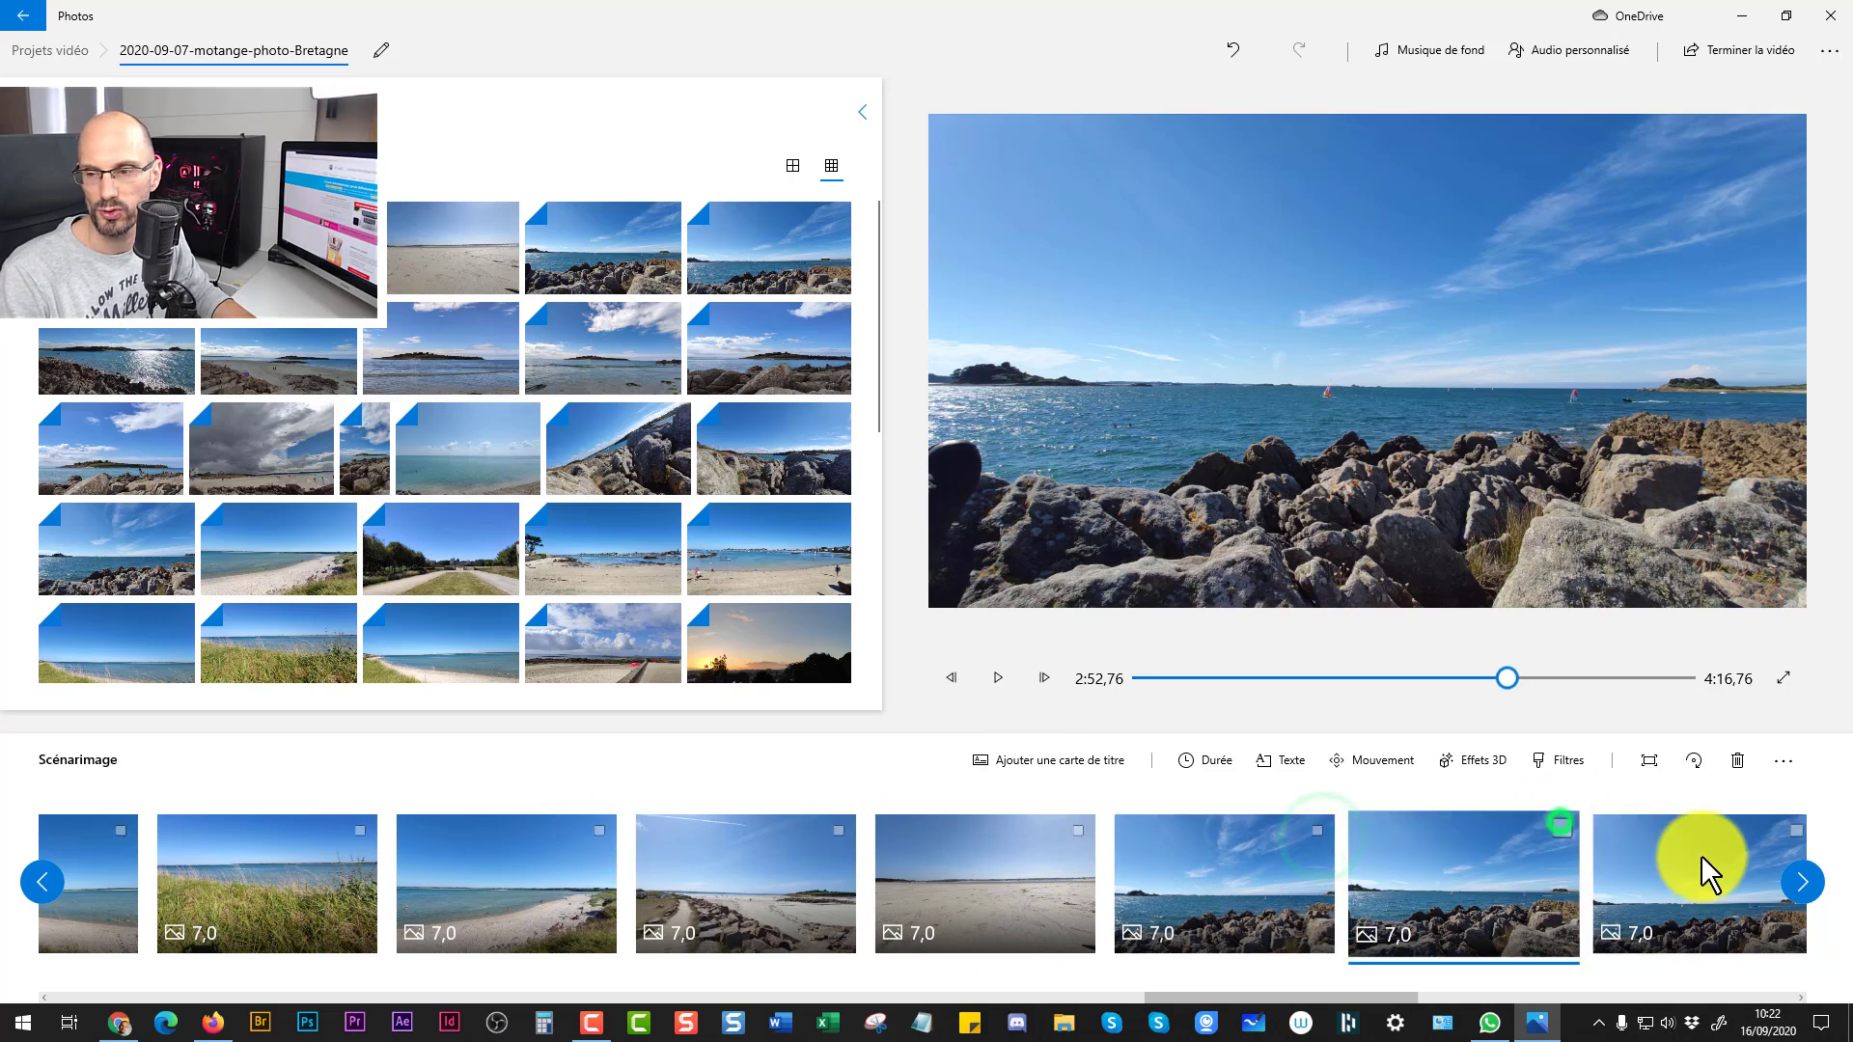
pyautogui.click(1801, 882)
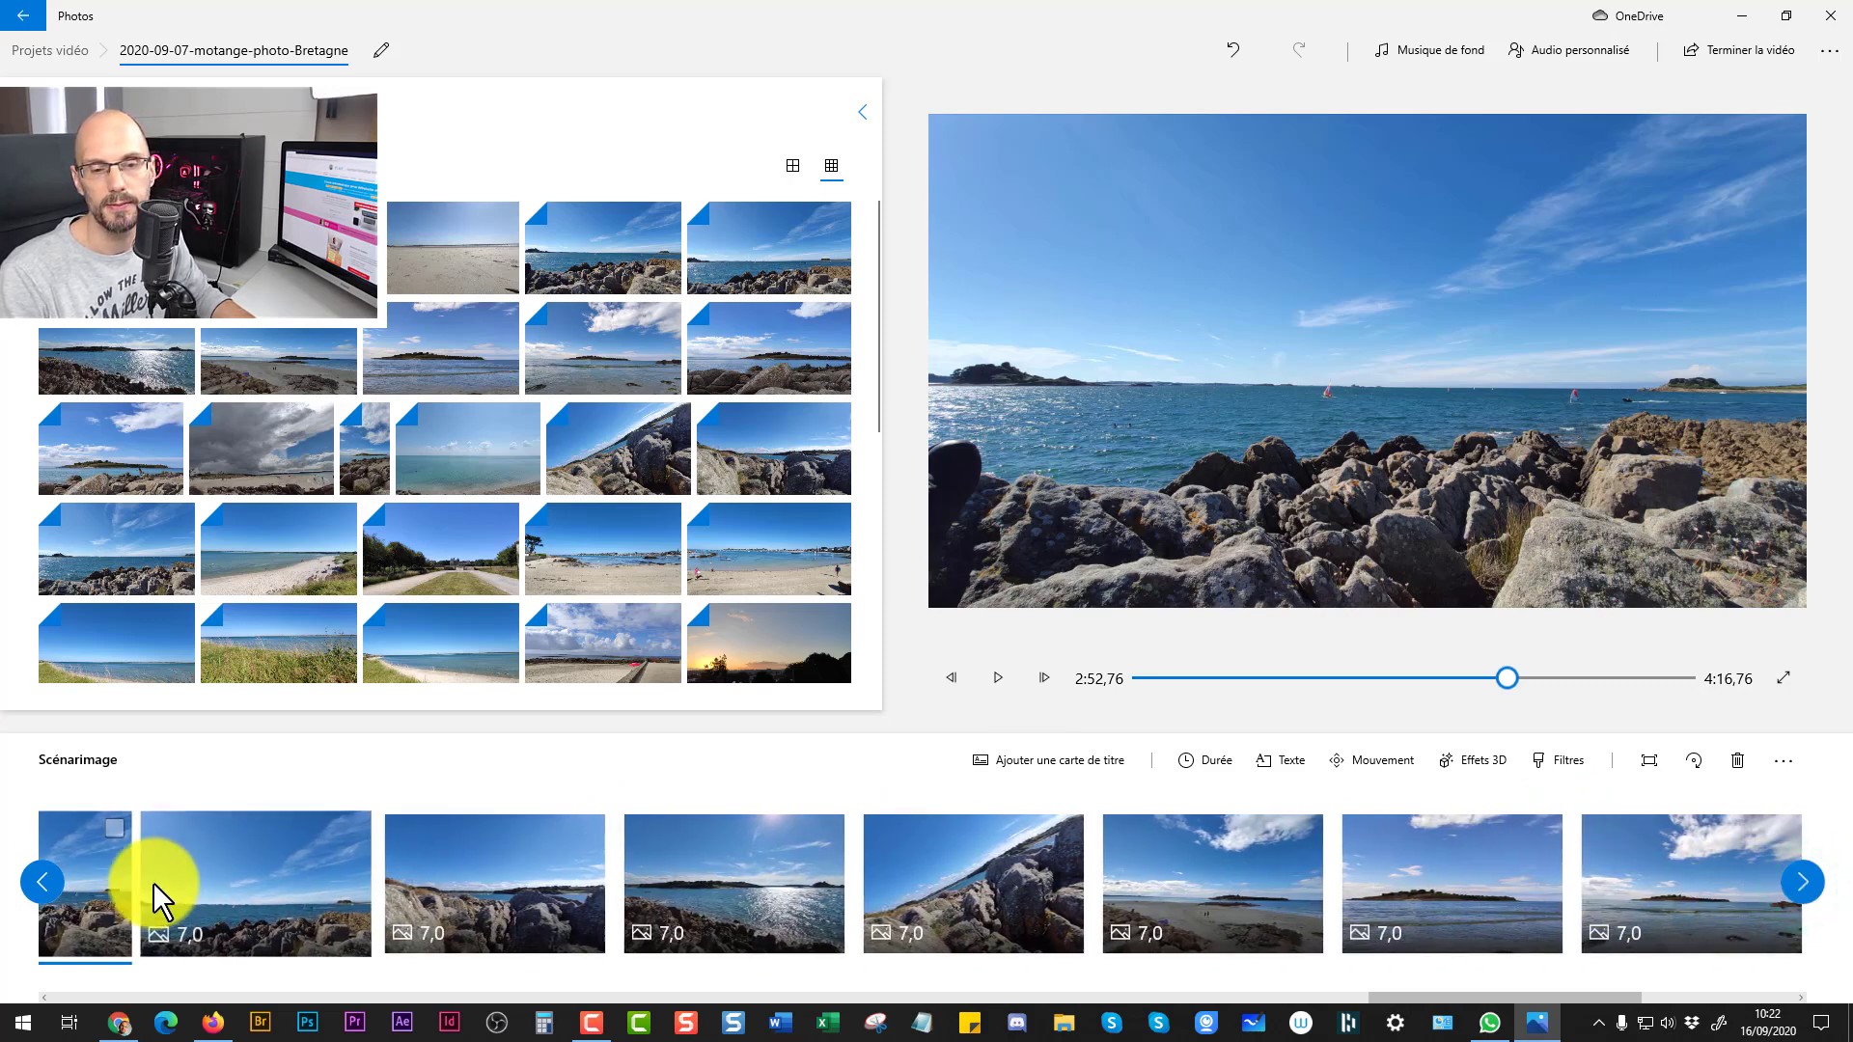
pyautogui.click(61, 878)
pyautogui.click(69, 876)
pyautogui.click(68, 874)
pyautogui.click(69, 876)
pyautogui.click(67, 876)
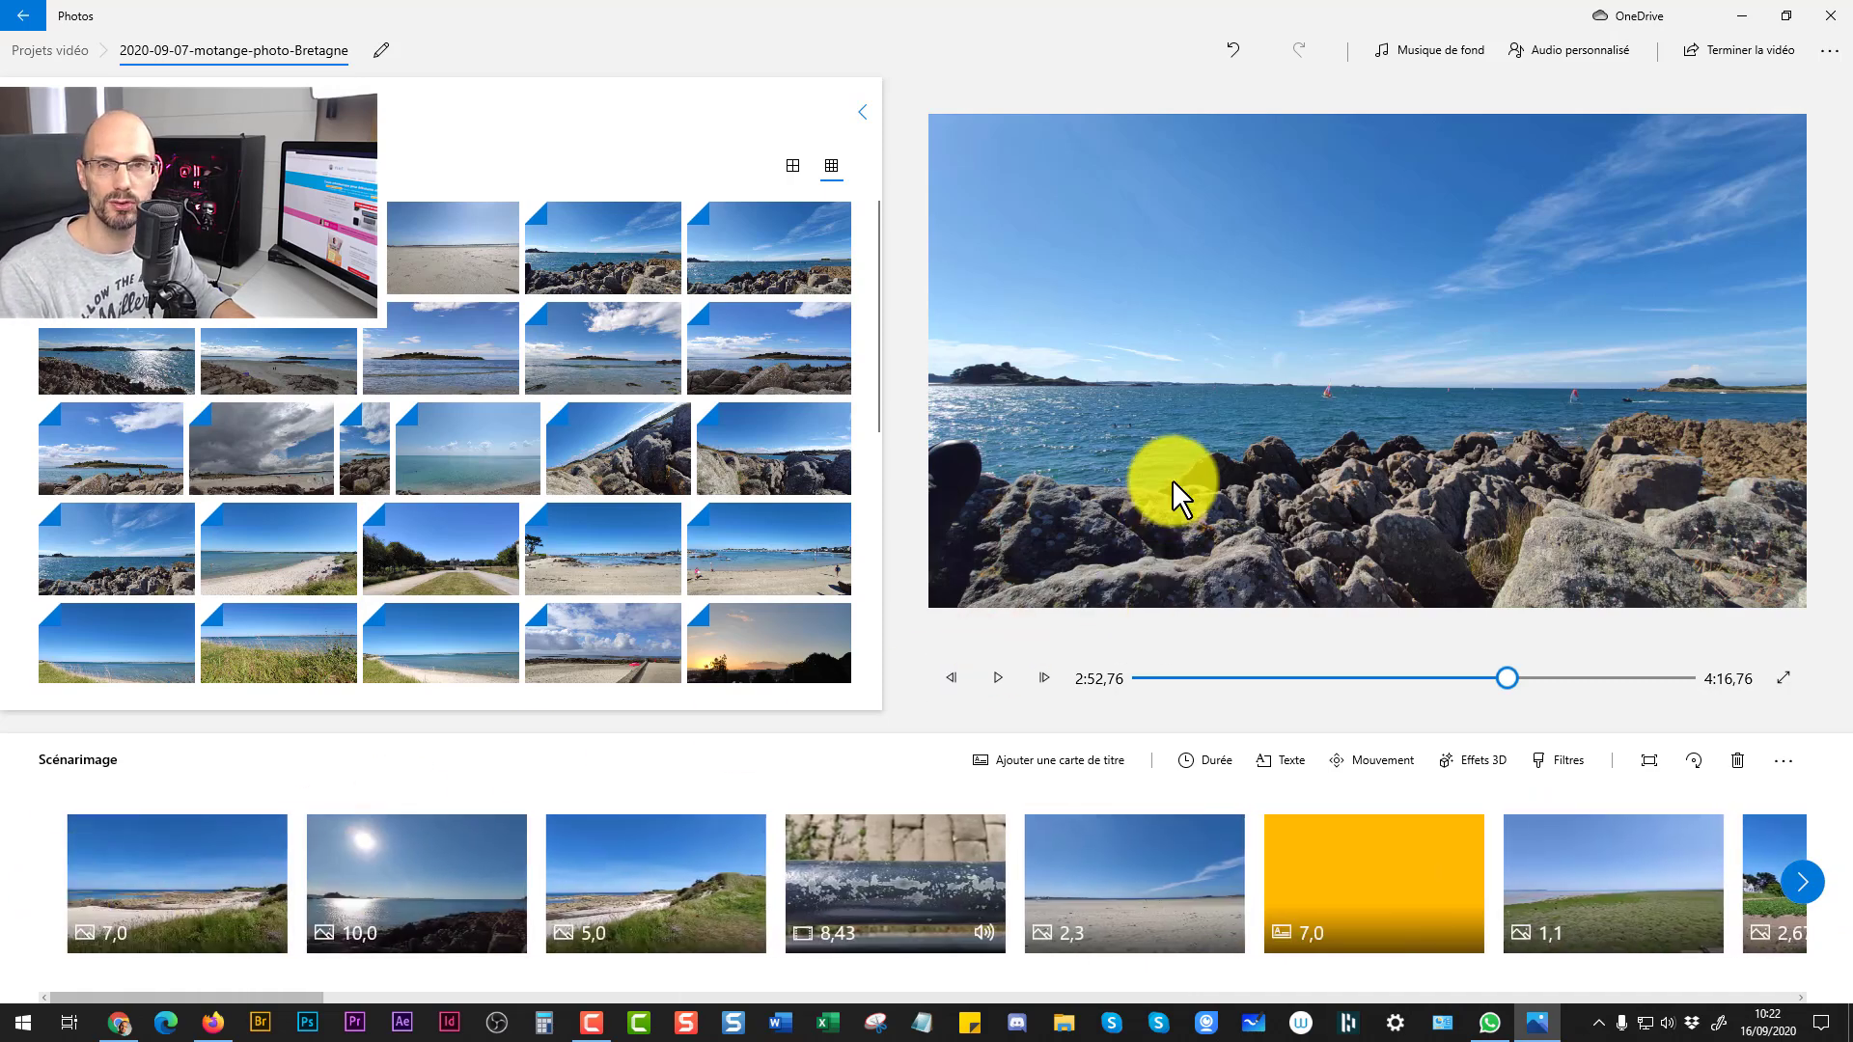
# Back up the video project in the montage folder as 2020-09-16-verion-1-motange-photo-Bretagne.vpb and close the completion message.
pyautogui.click(1830, 50)
pyautogui.click(1716, 124)
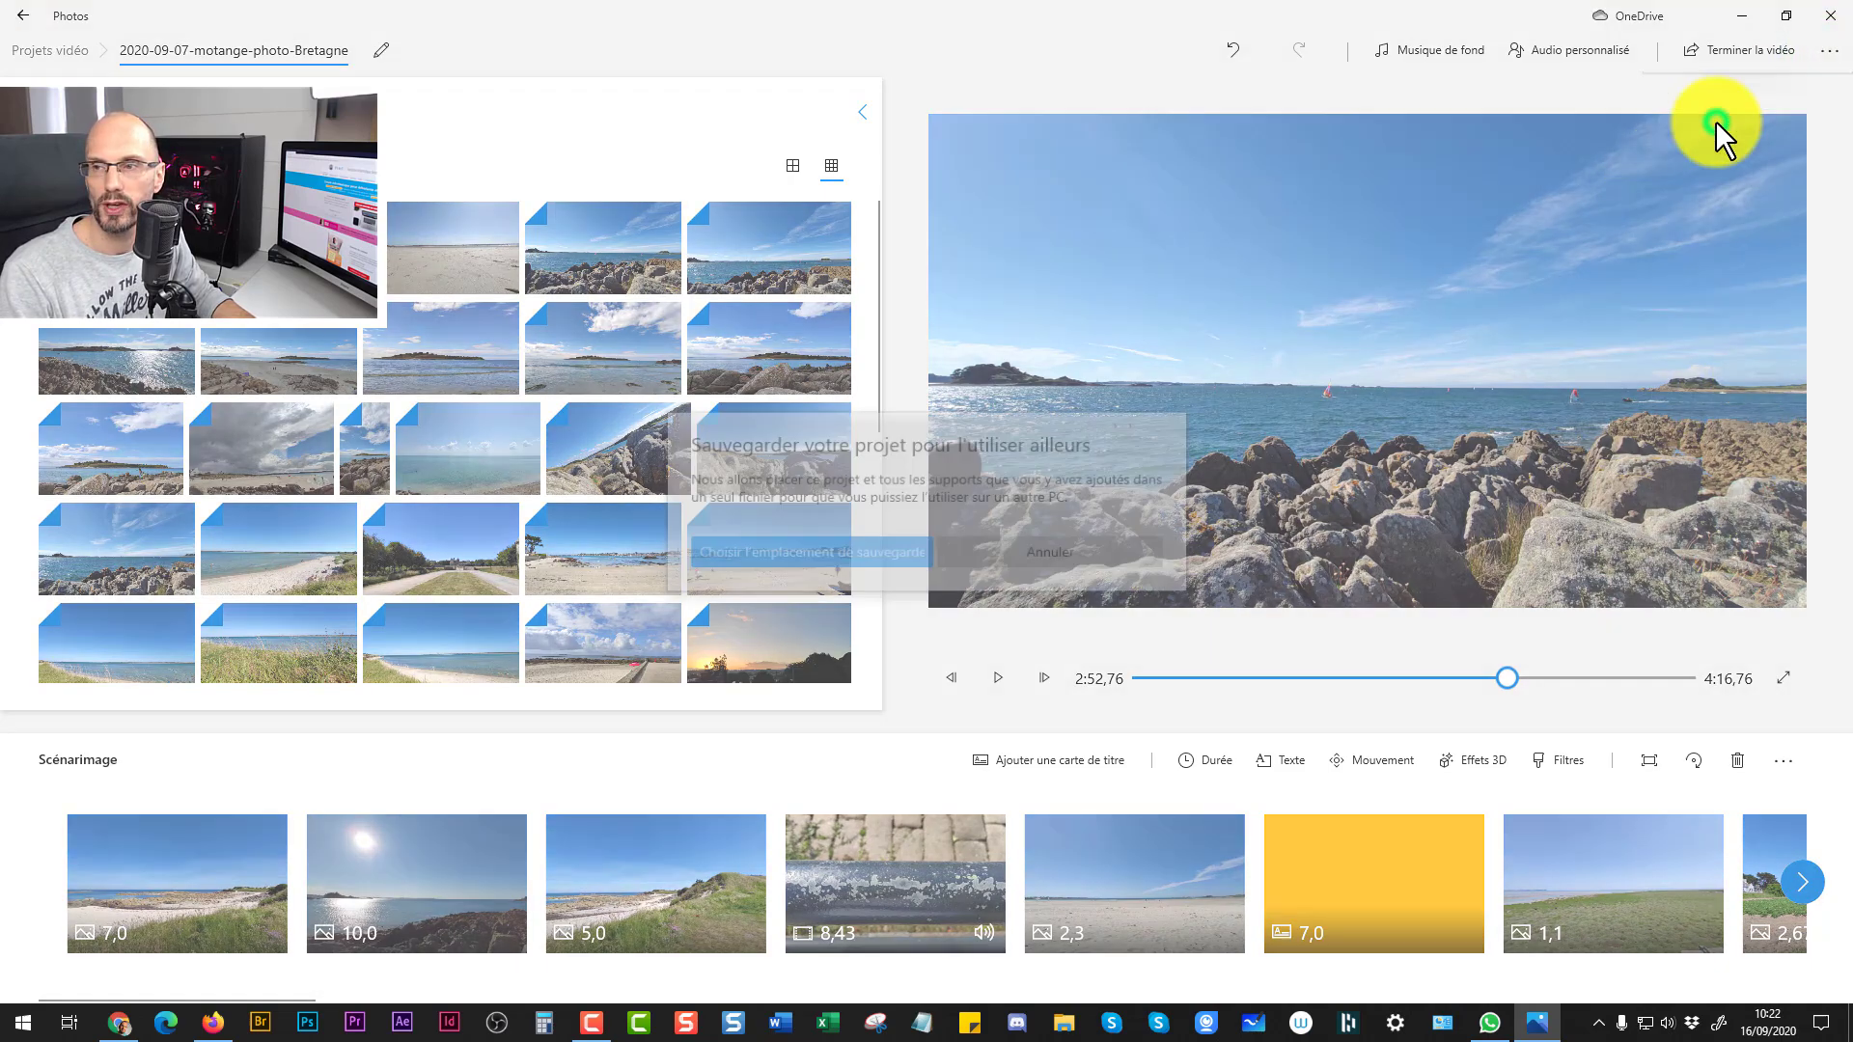
pyautogui.click(832, 548)
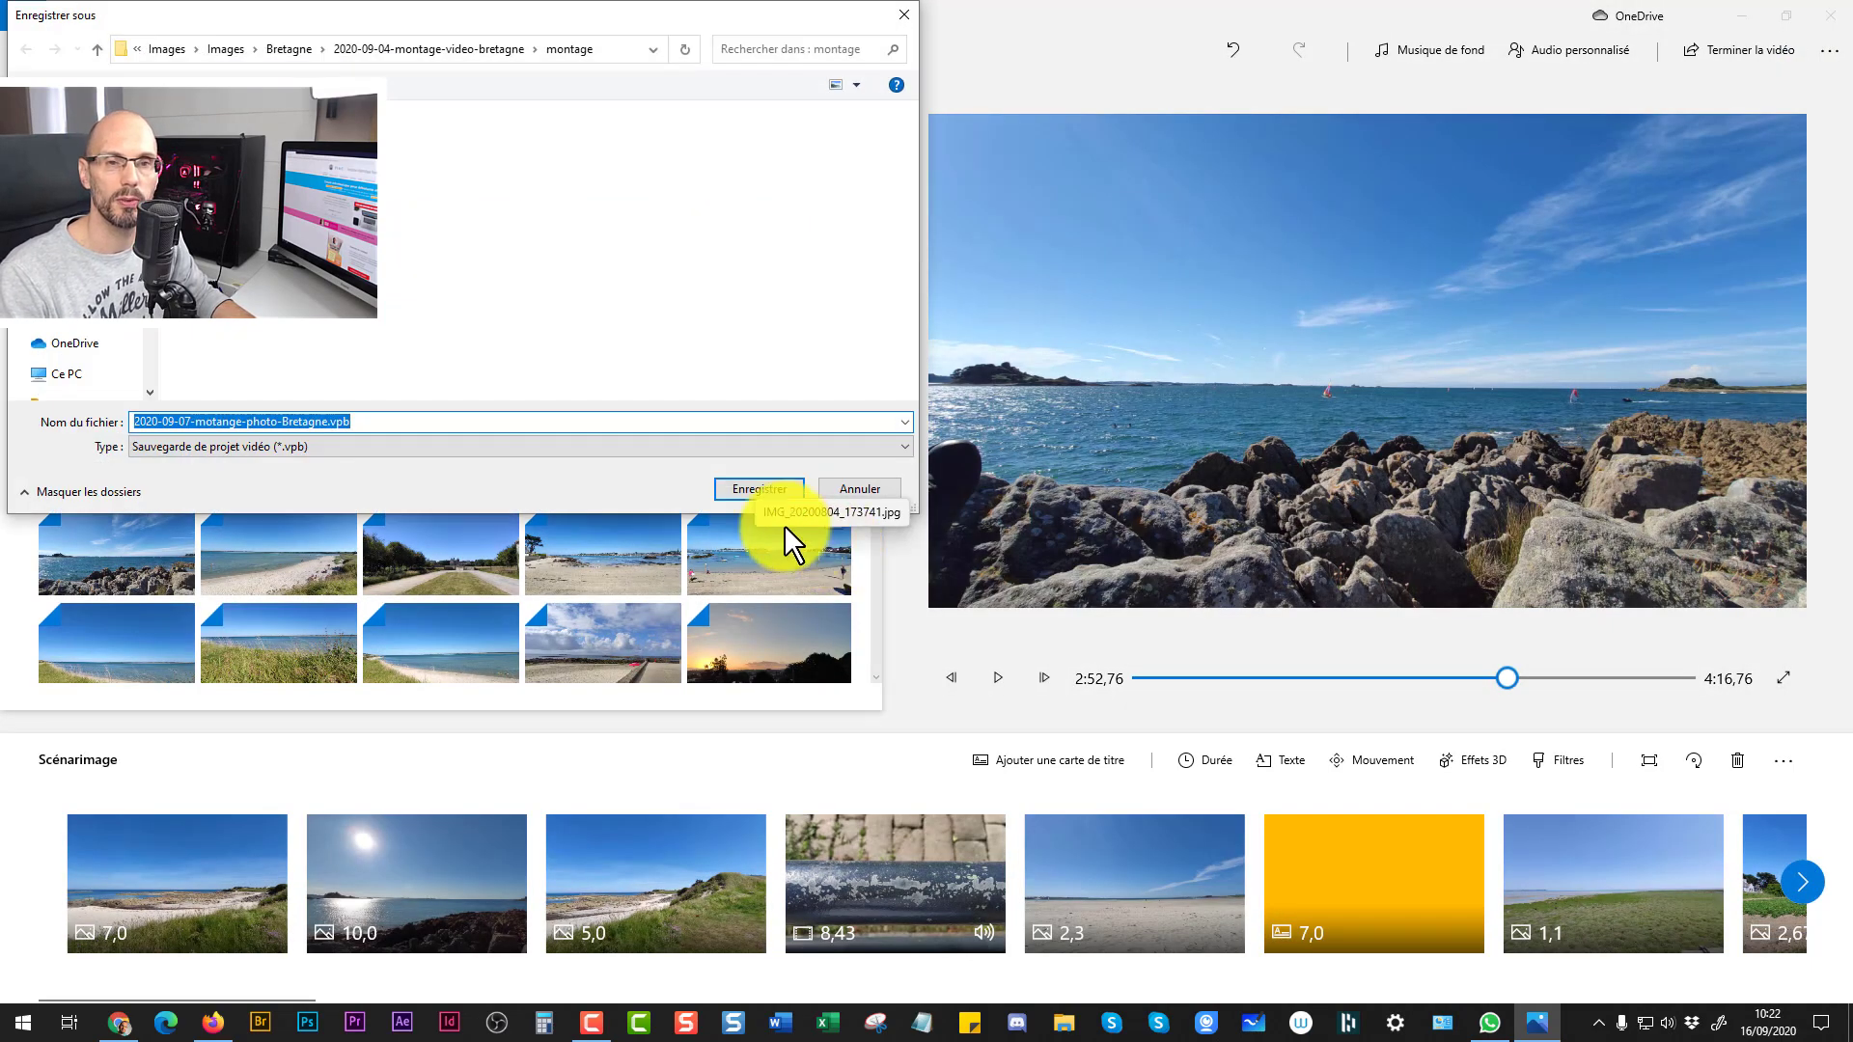
pyautogui.moveTo(191, 421); pyautogui.dragTo(183, 421)
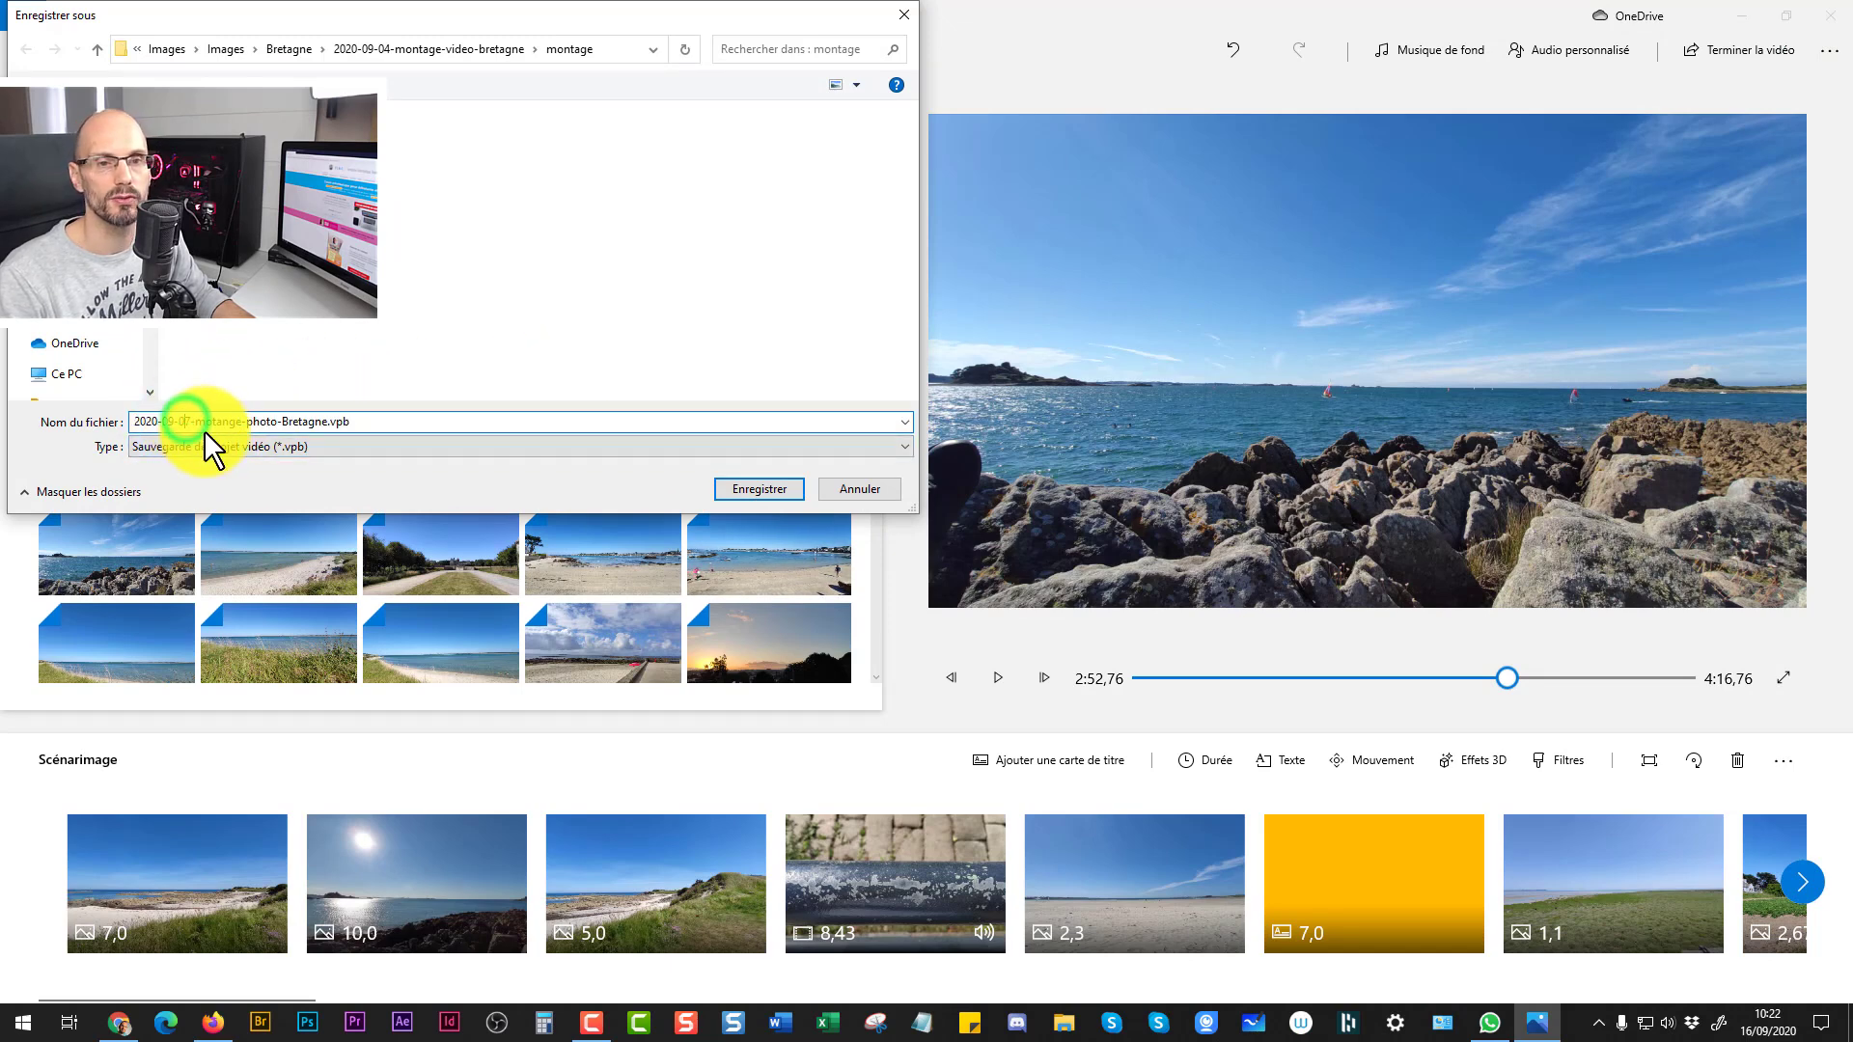
pyautogui.press('Left')
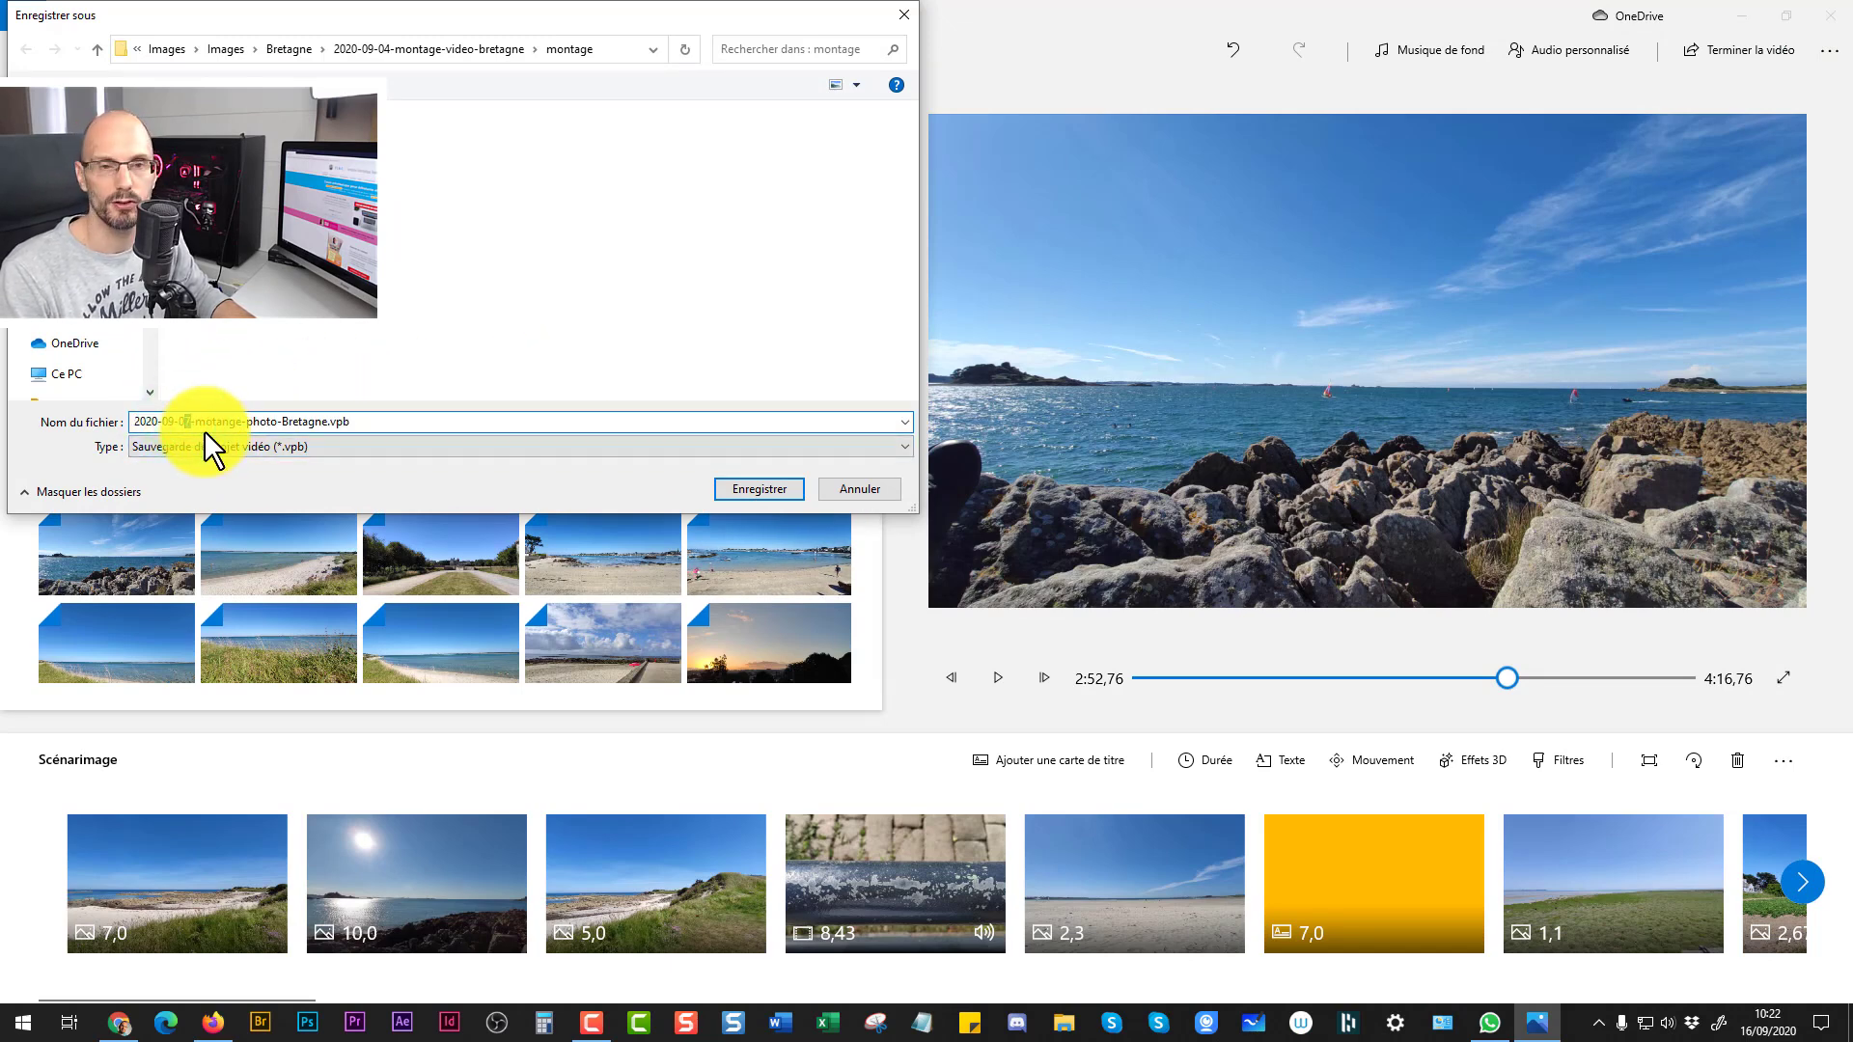
pyautogui.press('Delete')
pyautogui.press('Delete')
pyautogui.write('16')
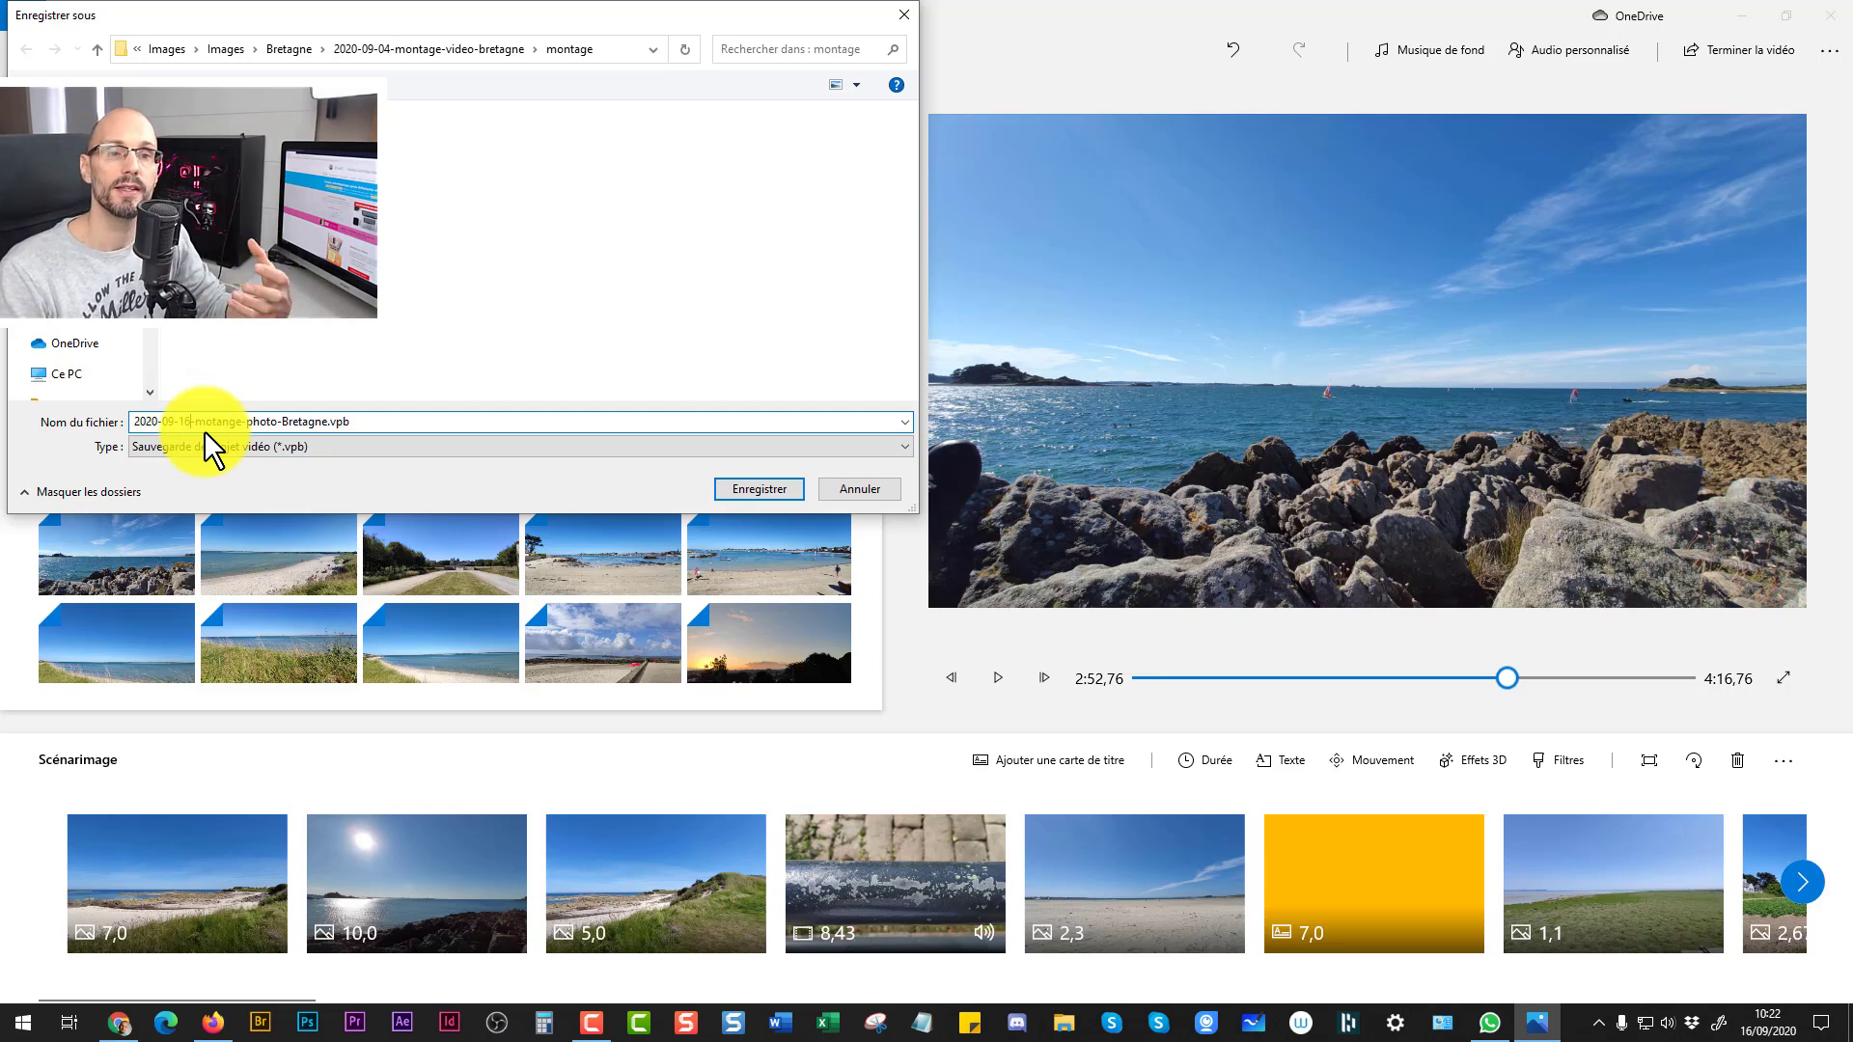
pyautogui.write('-')
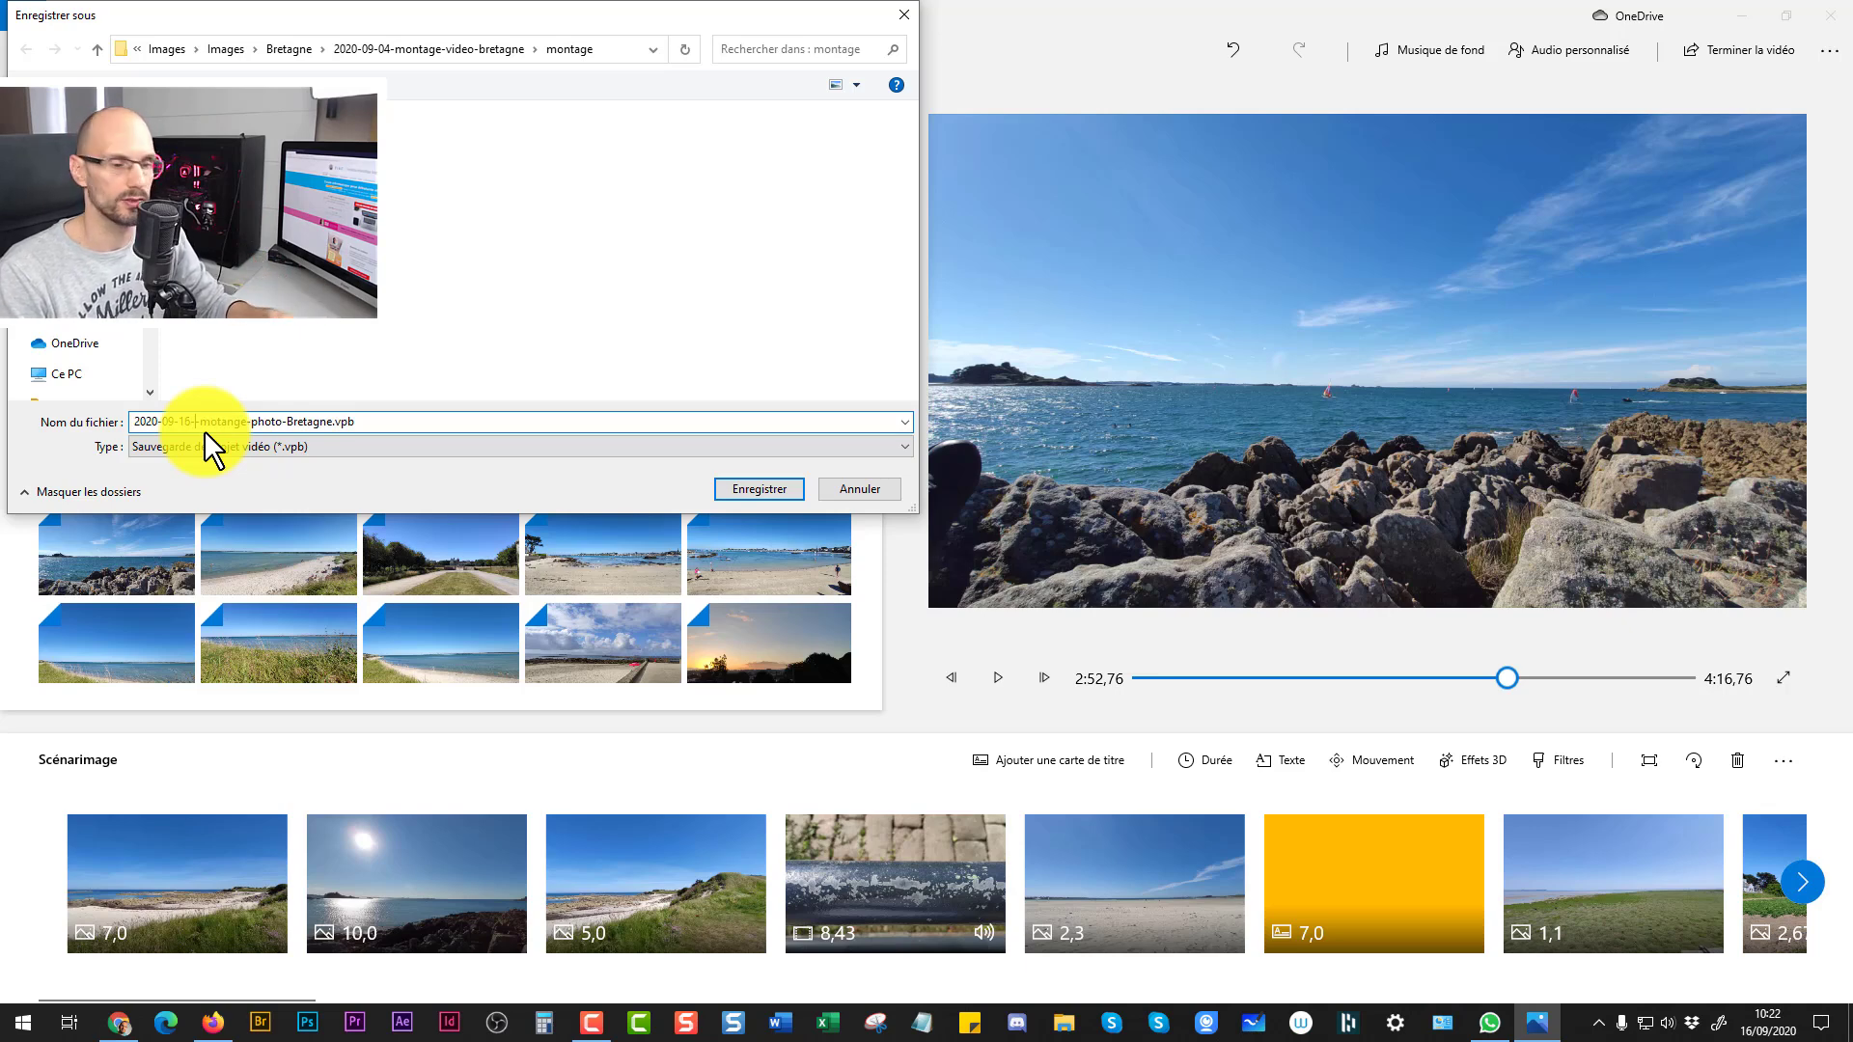
pyautogui.write('verion-1')
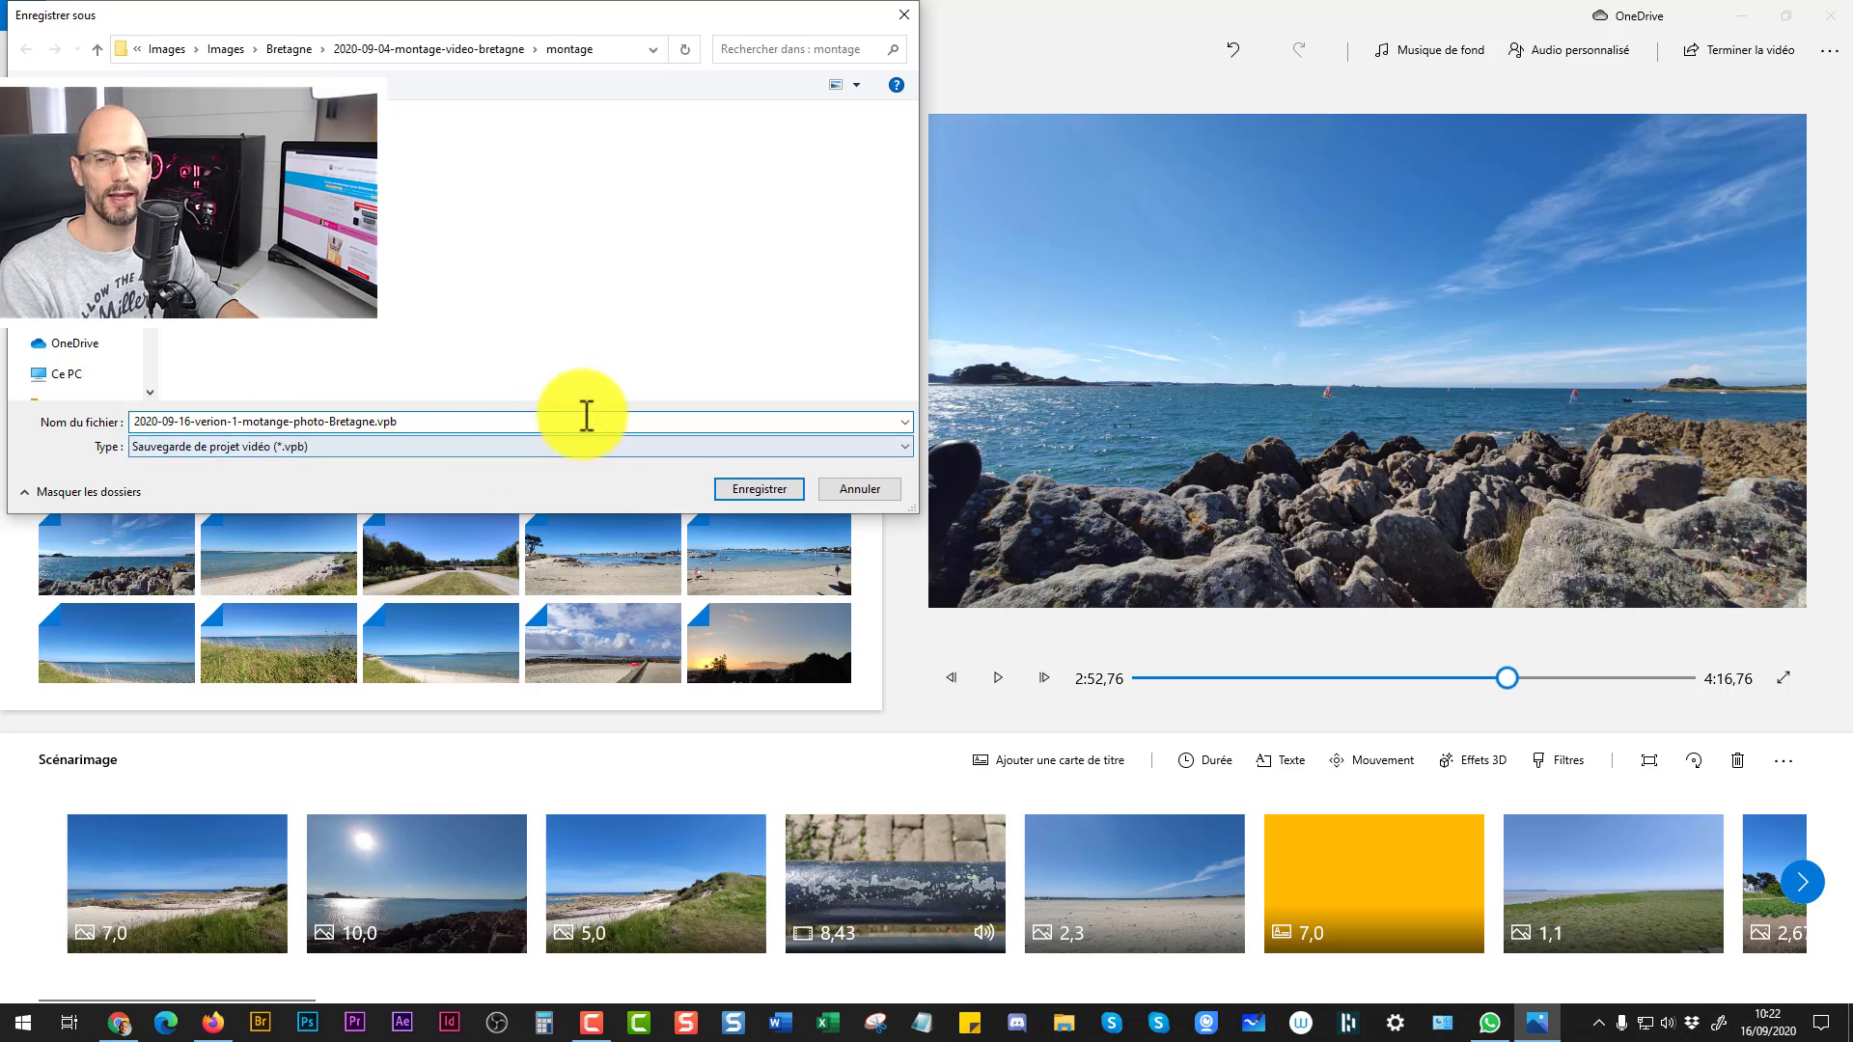
pyautogui.click(751, 489)
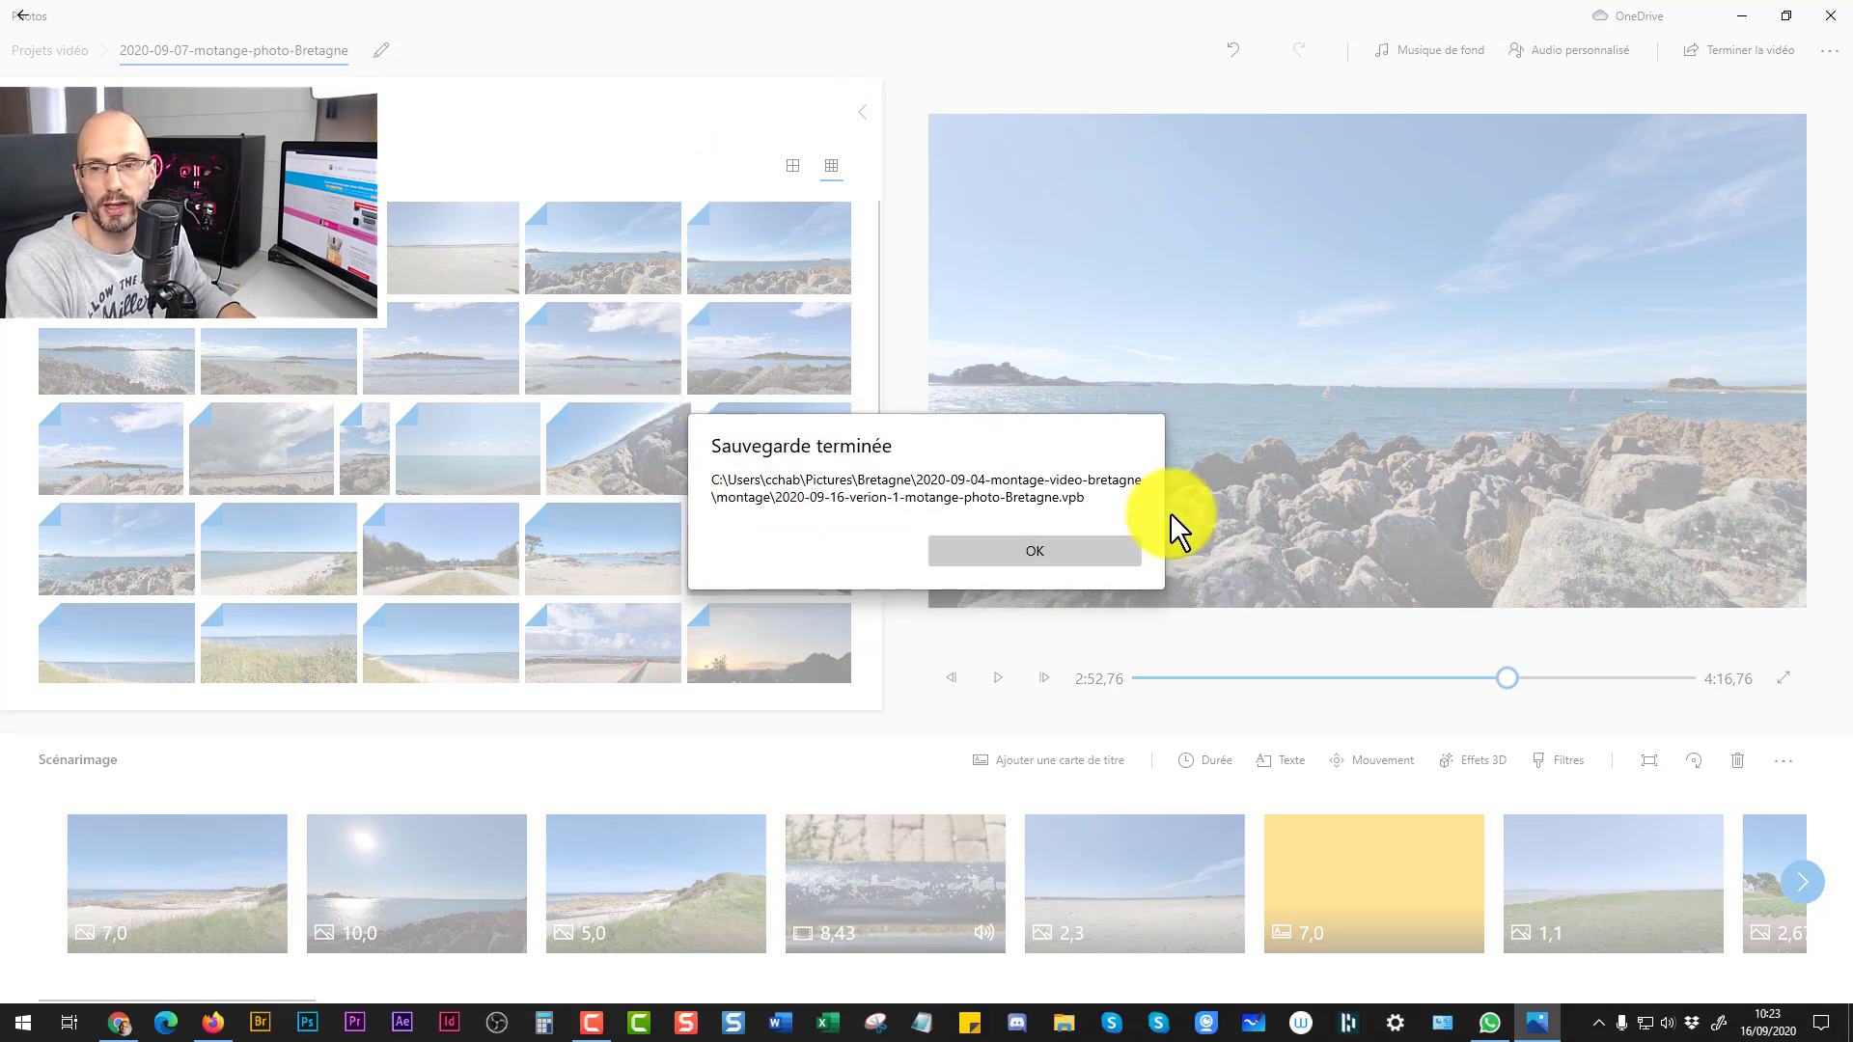
pyautogui.click(1056, 542)
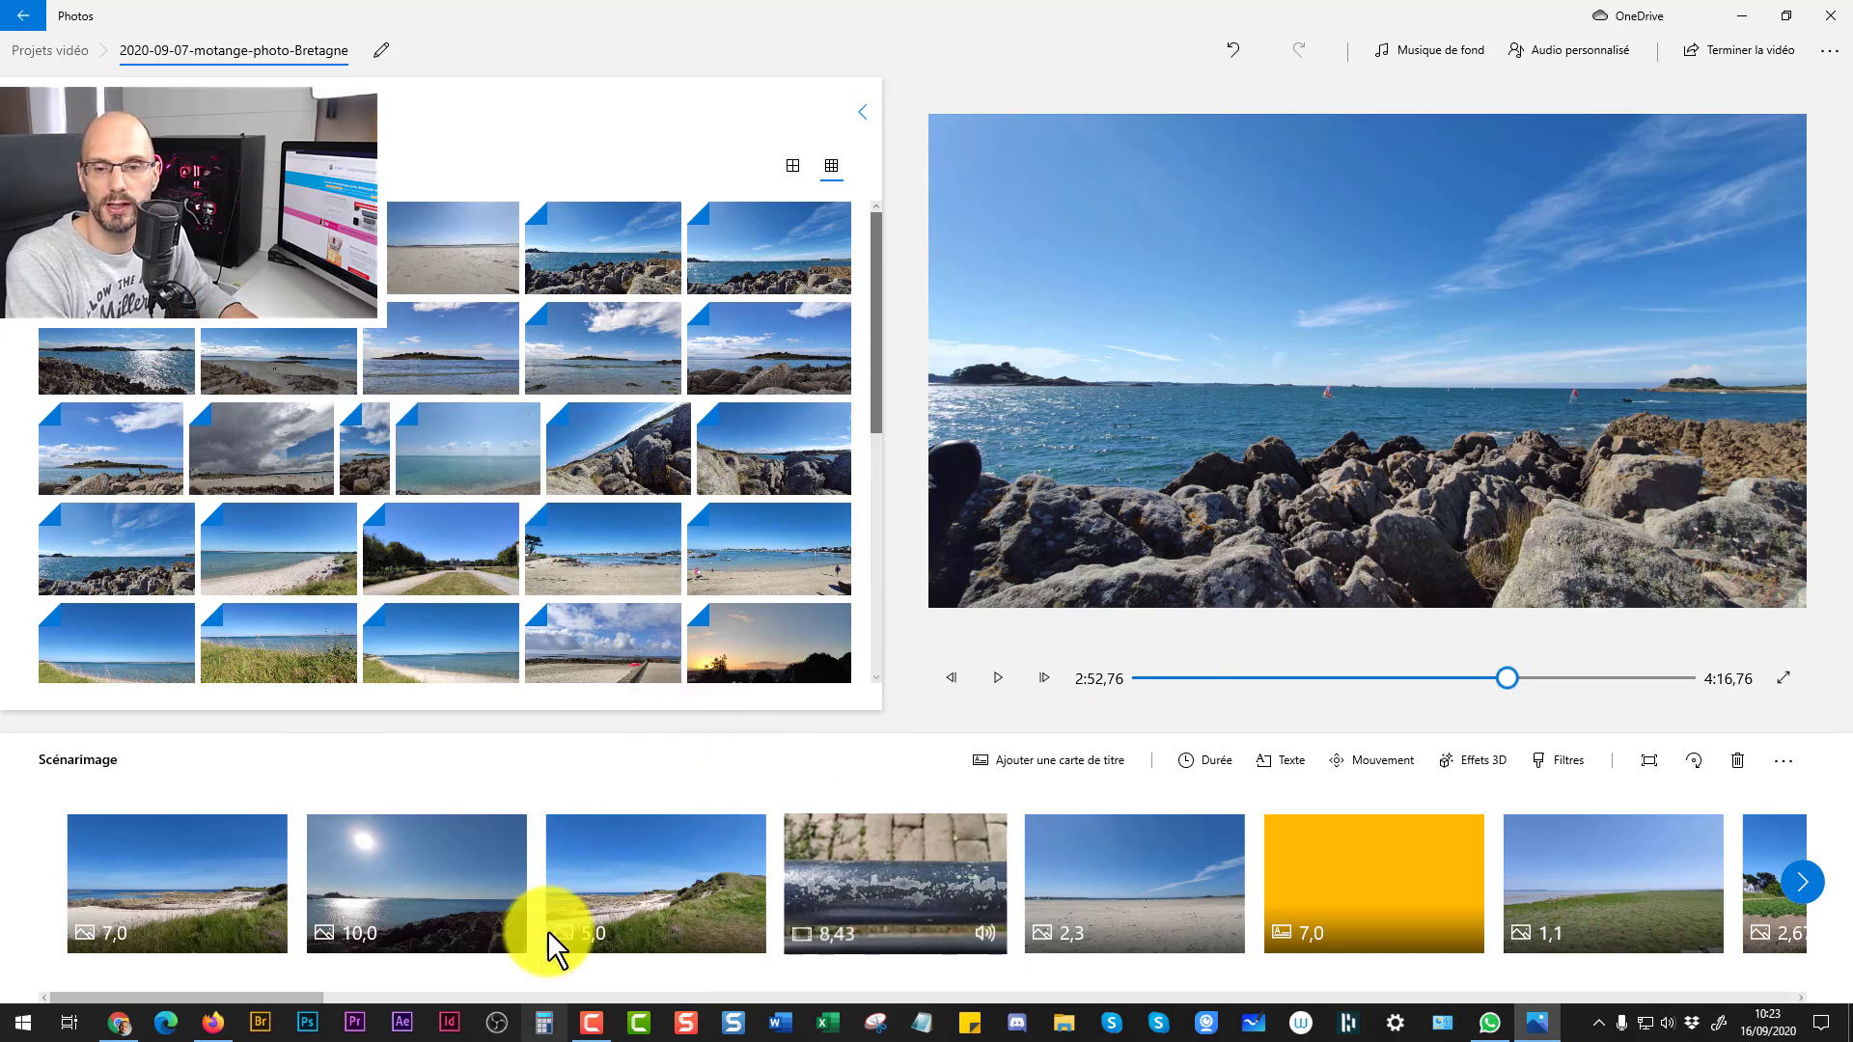
# Rotate the 5,0 s photo of the grassy dune through four quarter turns, back to its upright orientation.
pyautogui.click(679, 866)
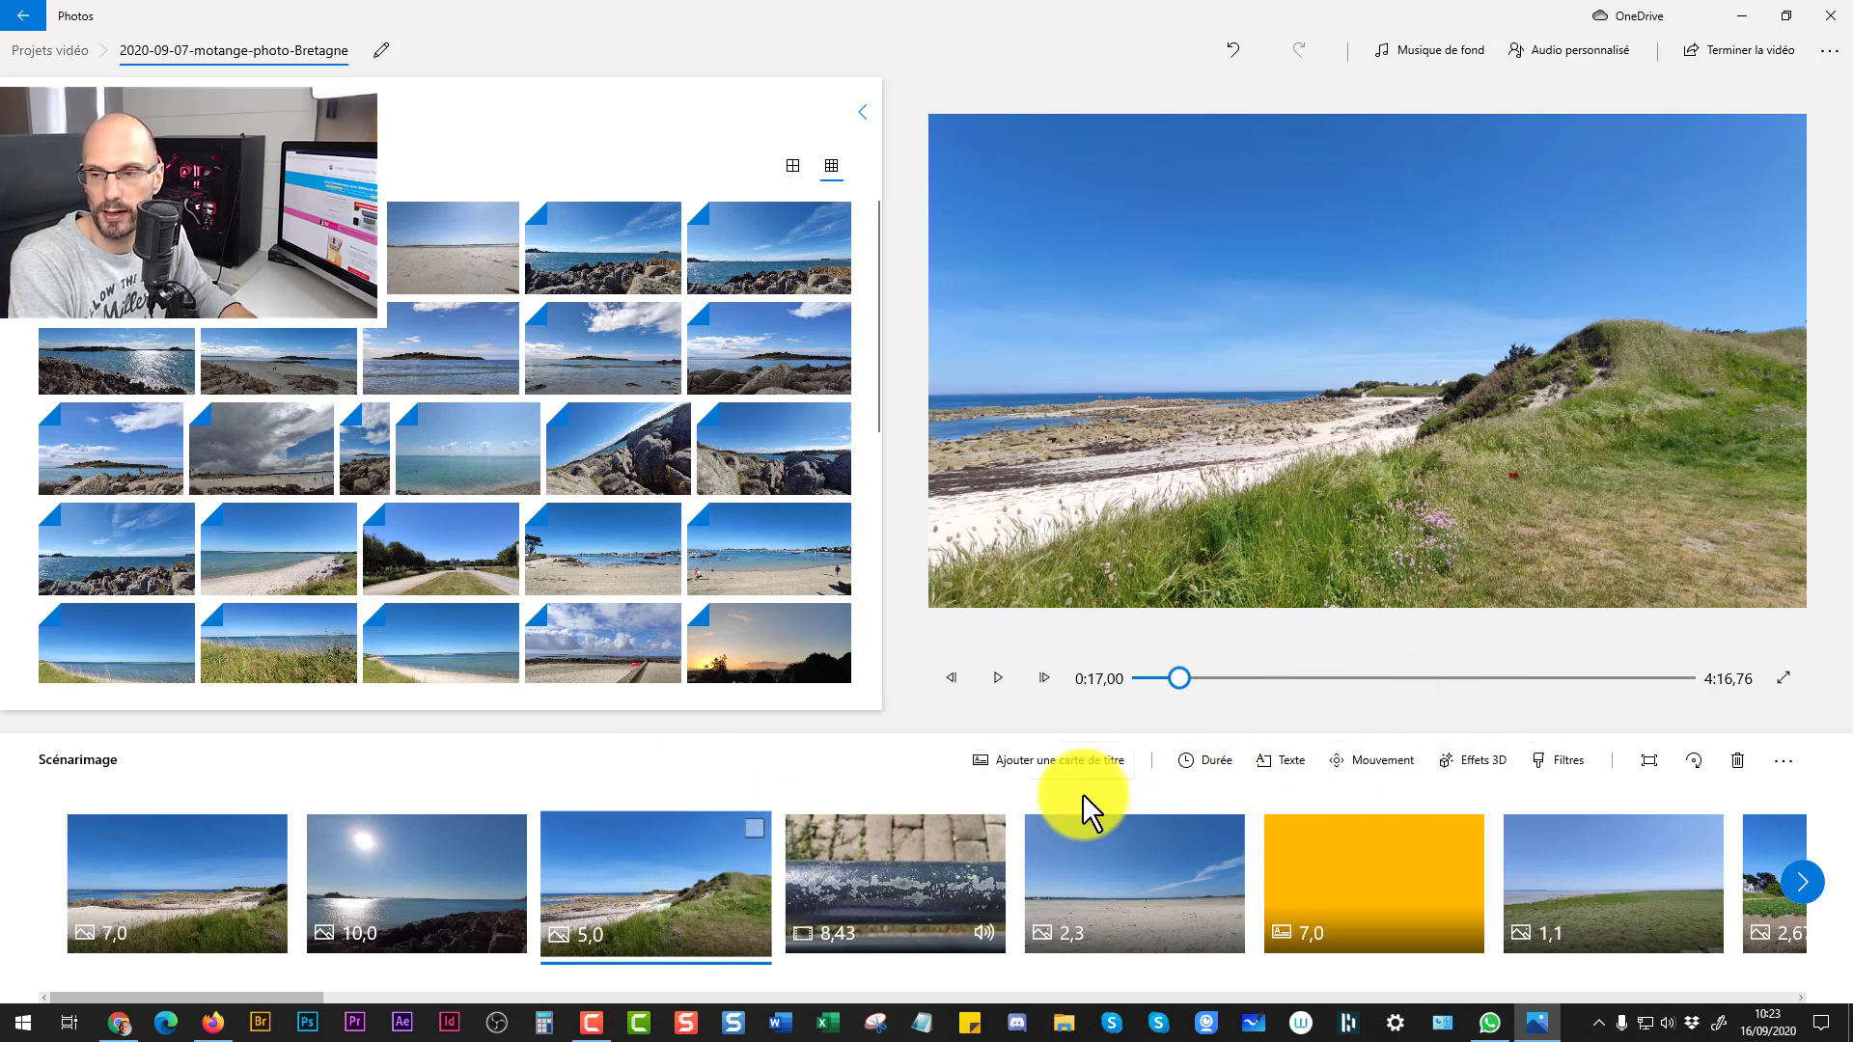
pyautogui.click(1699, 763)
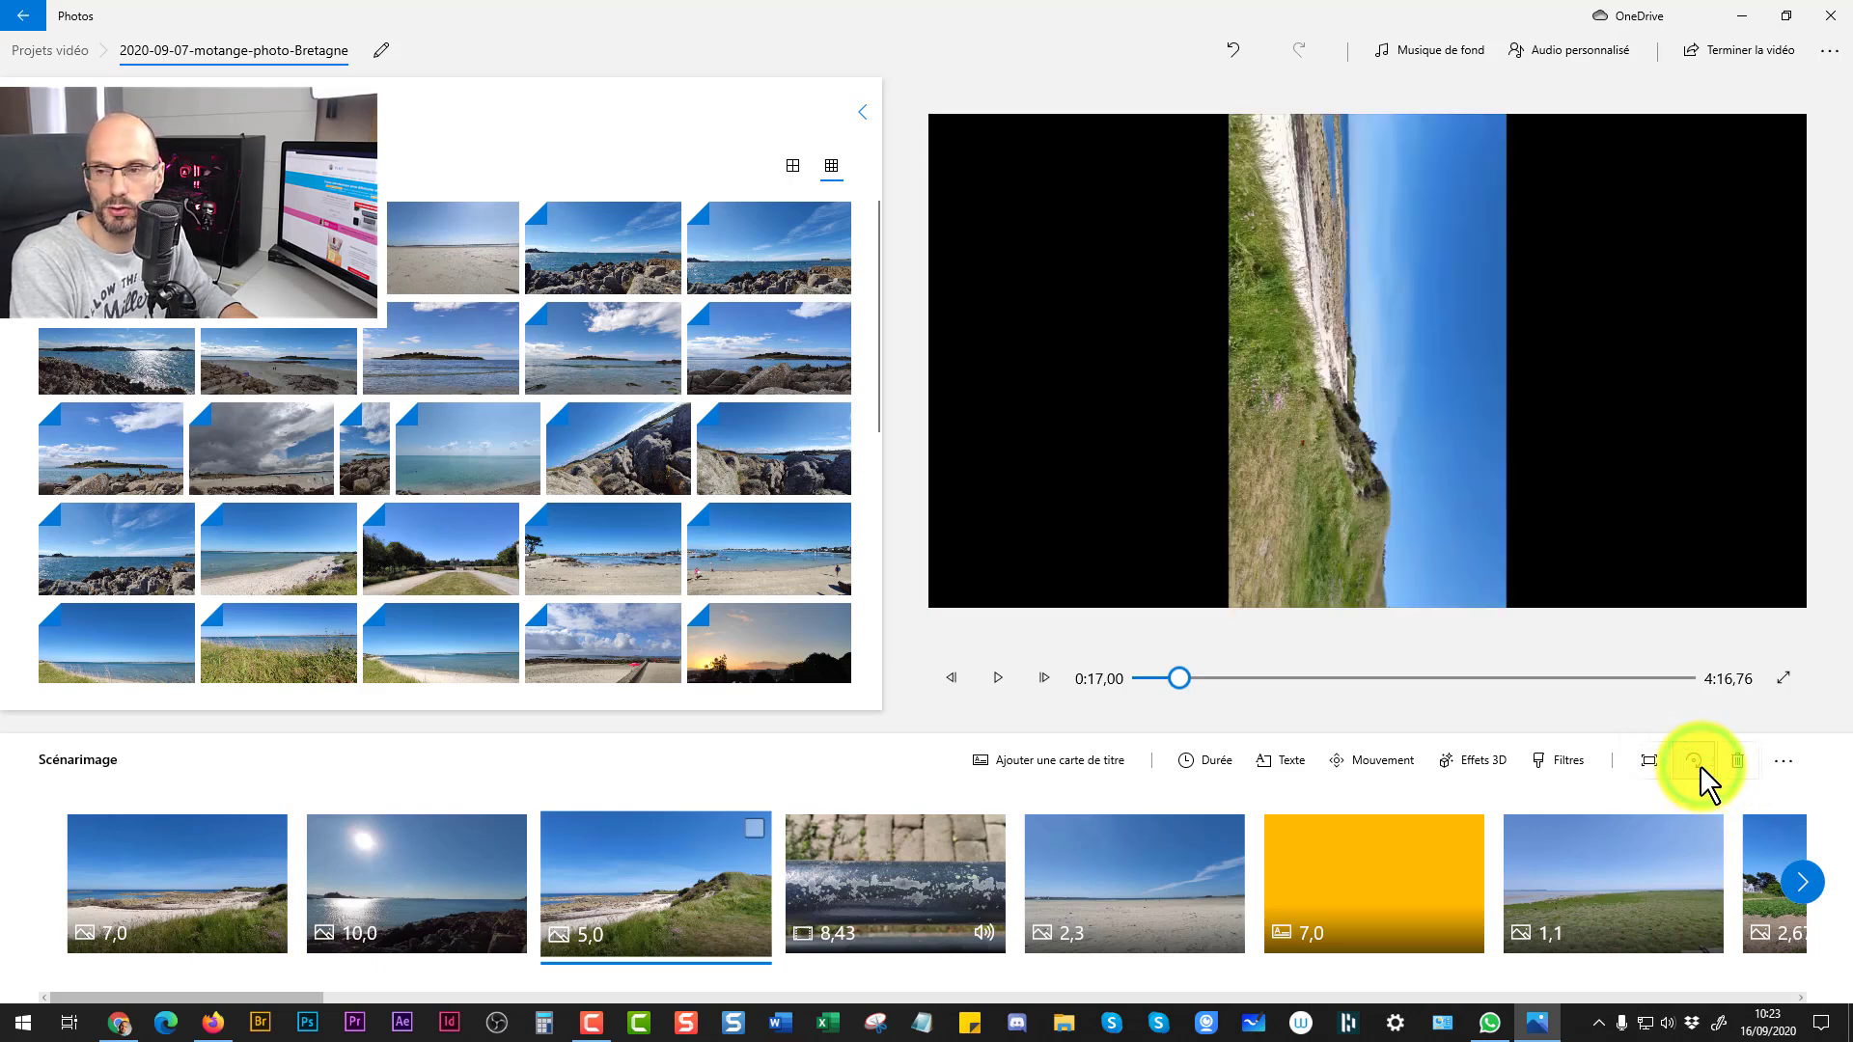
pyautogui.click(1699, 764)
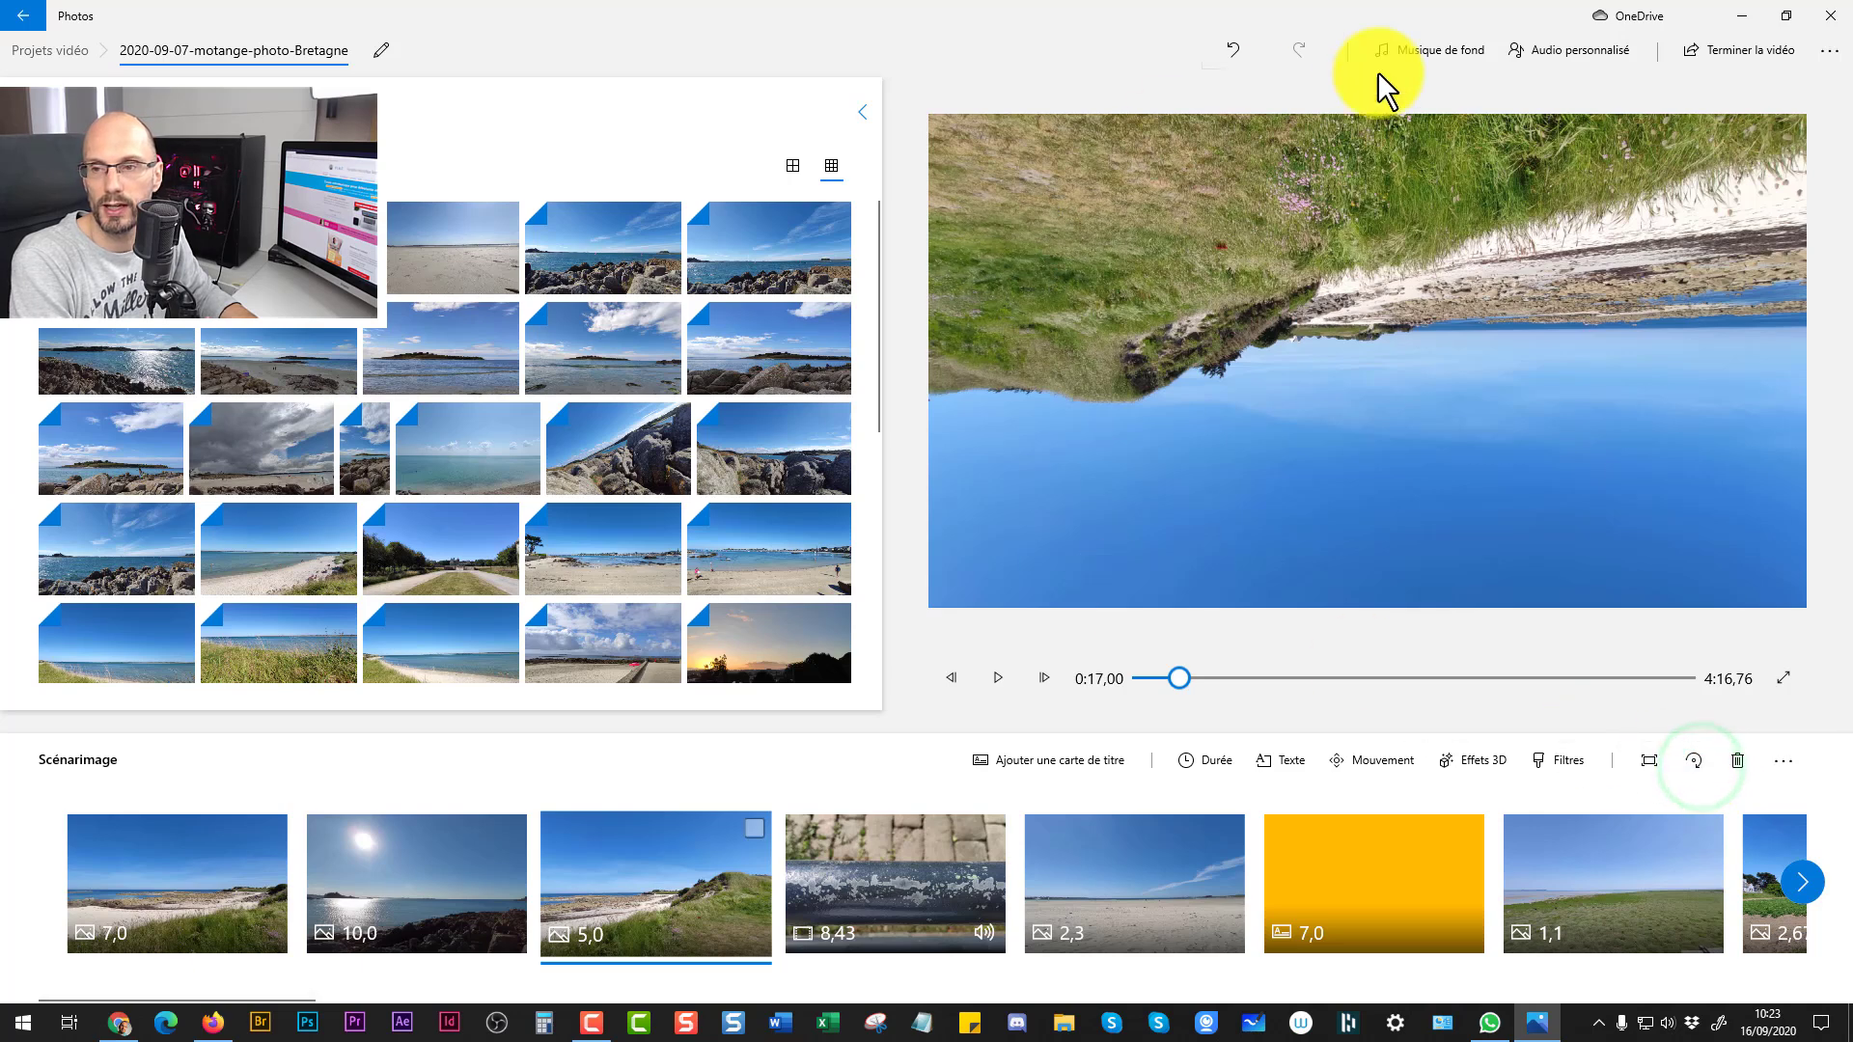
pyautogui.click(1696, 761)
pyautogui.click(1695, 762)
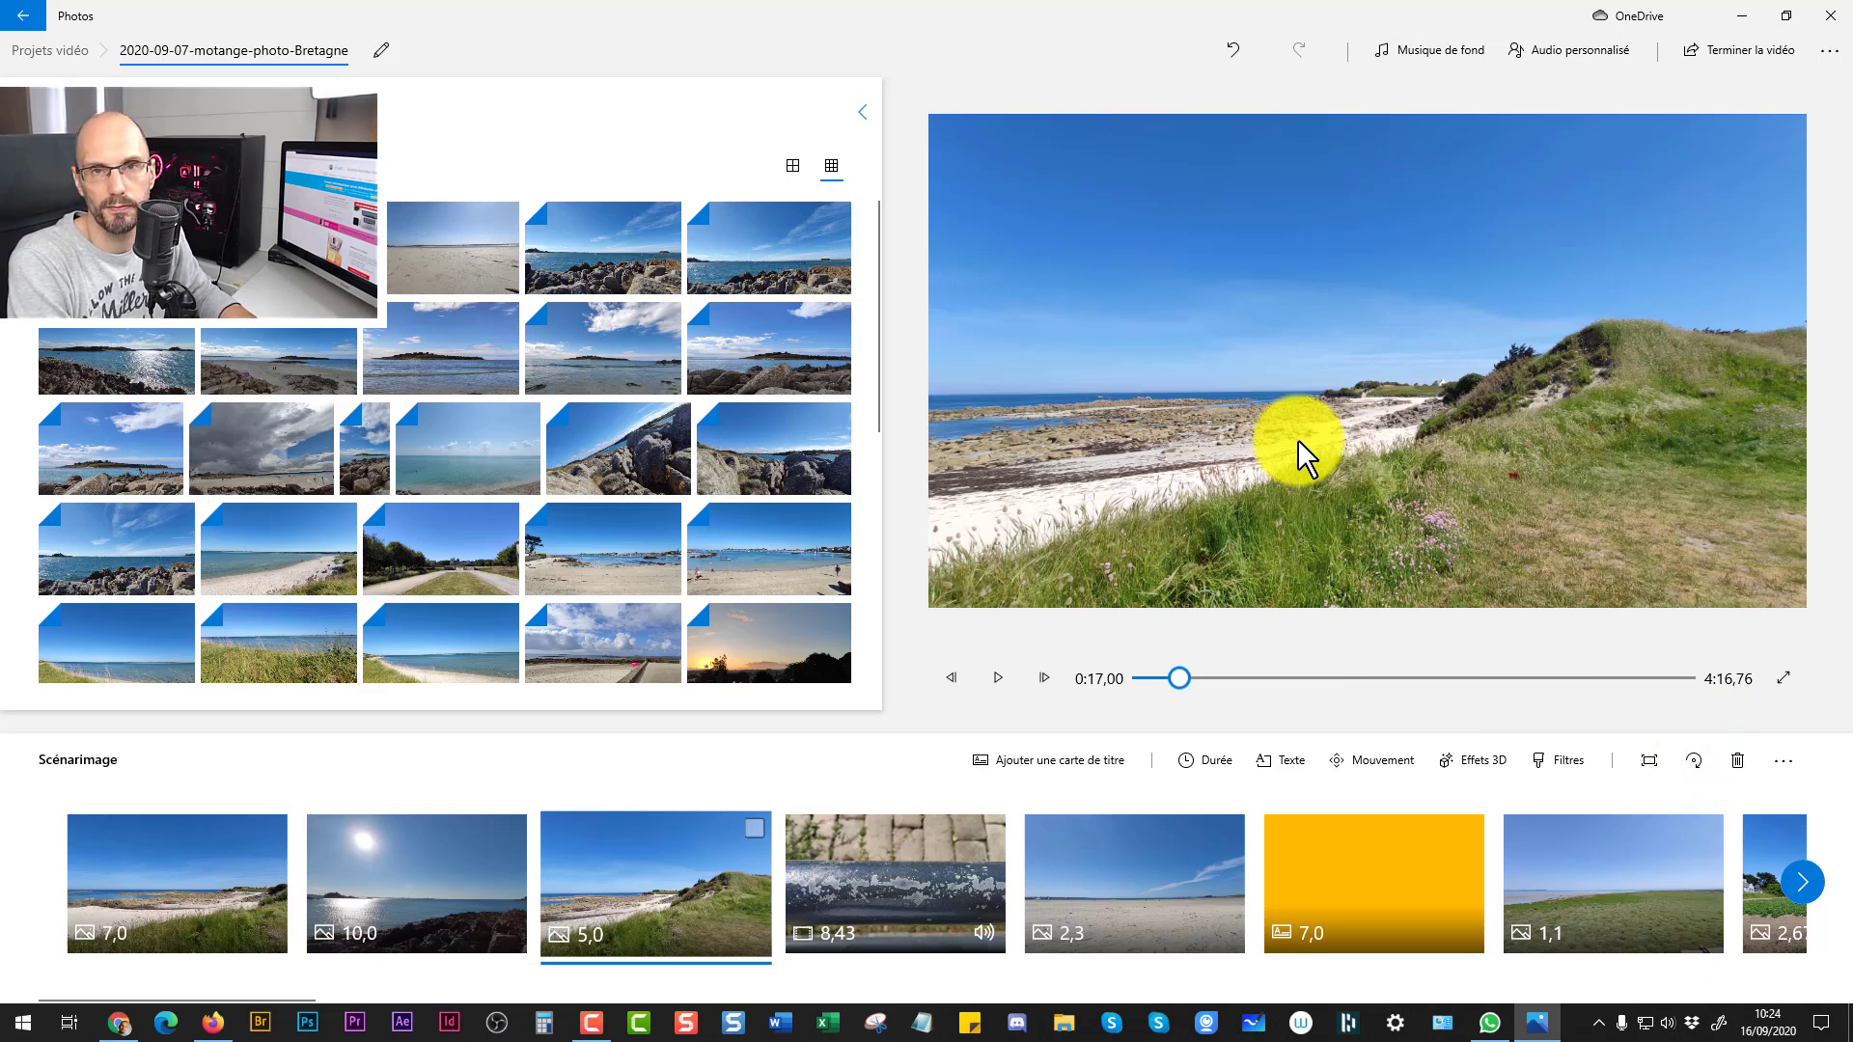
# Extend the trimmed metal railing video back to its beginning, for a clip length of 17,17 s.
pyautogui.click(882, 868)
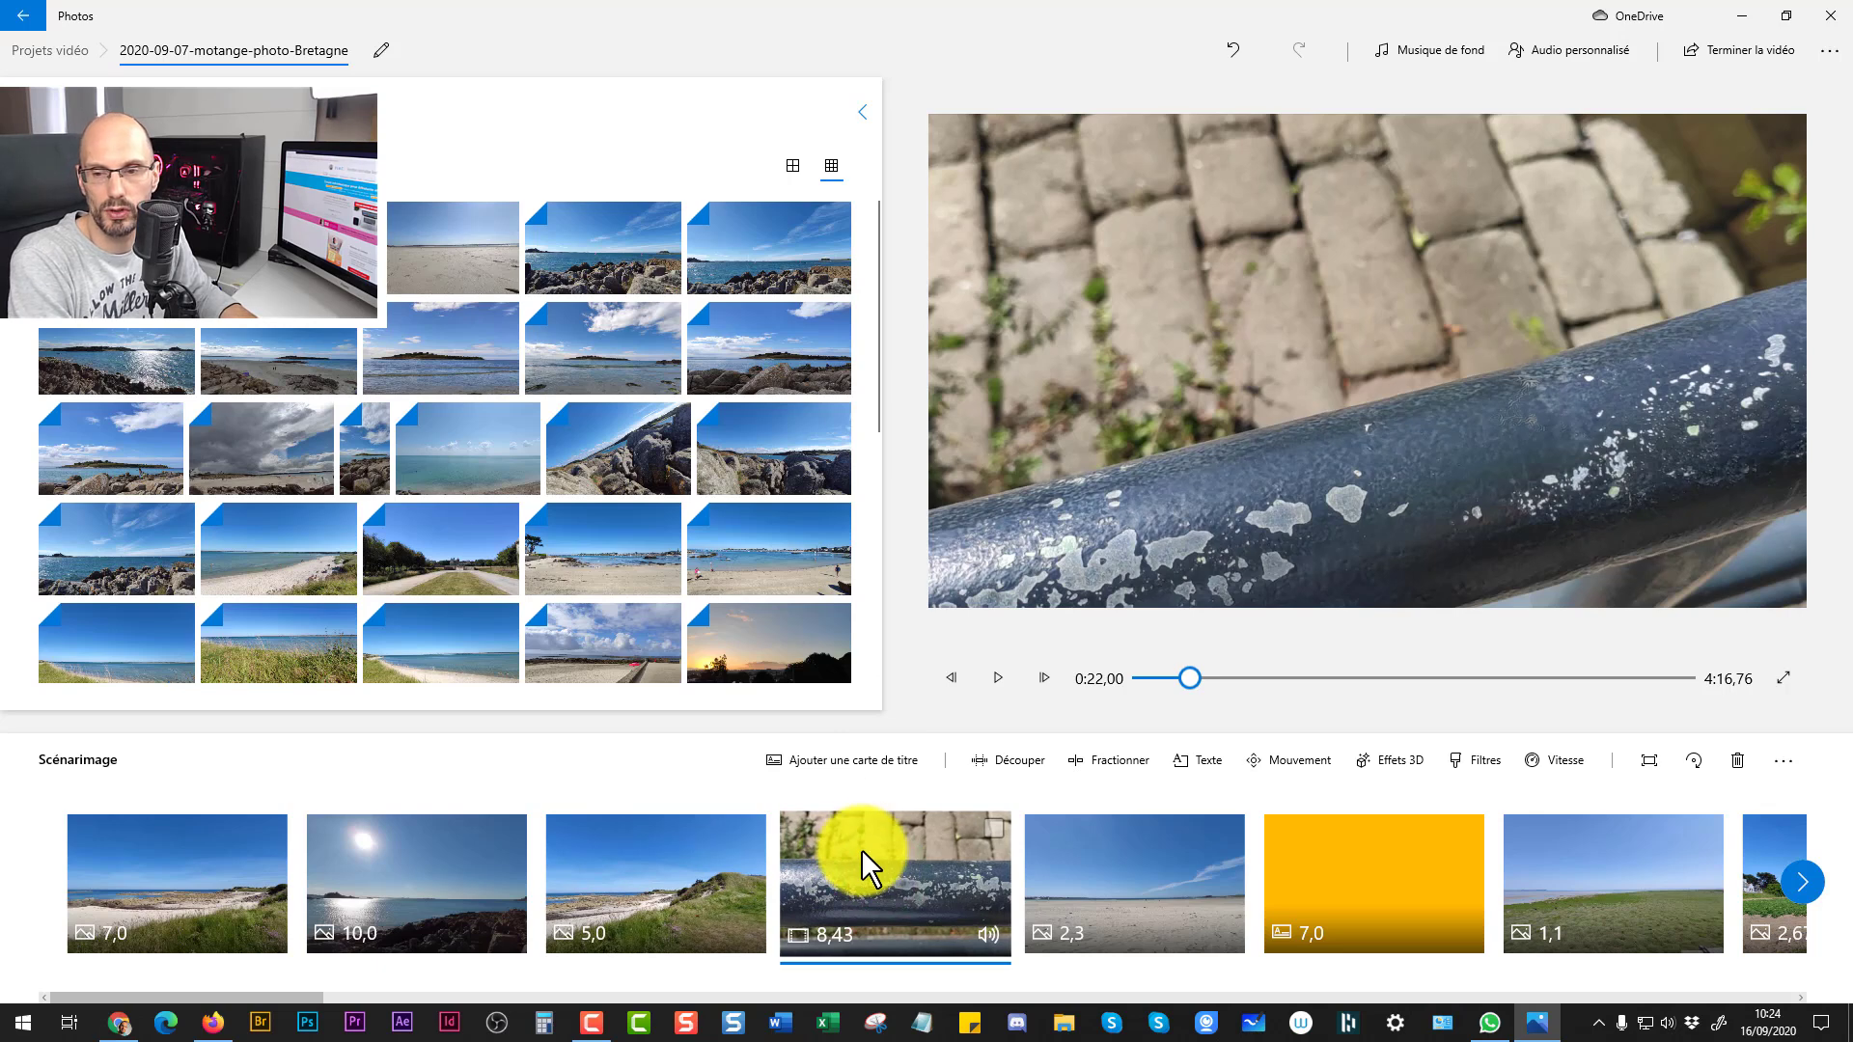
pyautogui.click(1012, 754)
pyautogui.moveTo(861, 941); pyautogui.dragTo(143, 978)
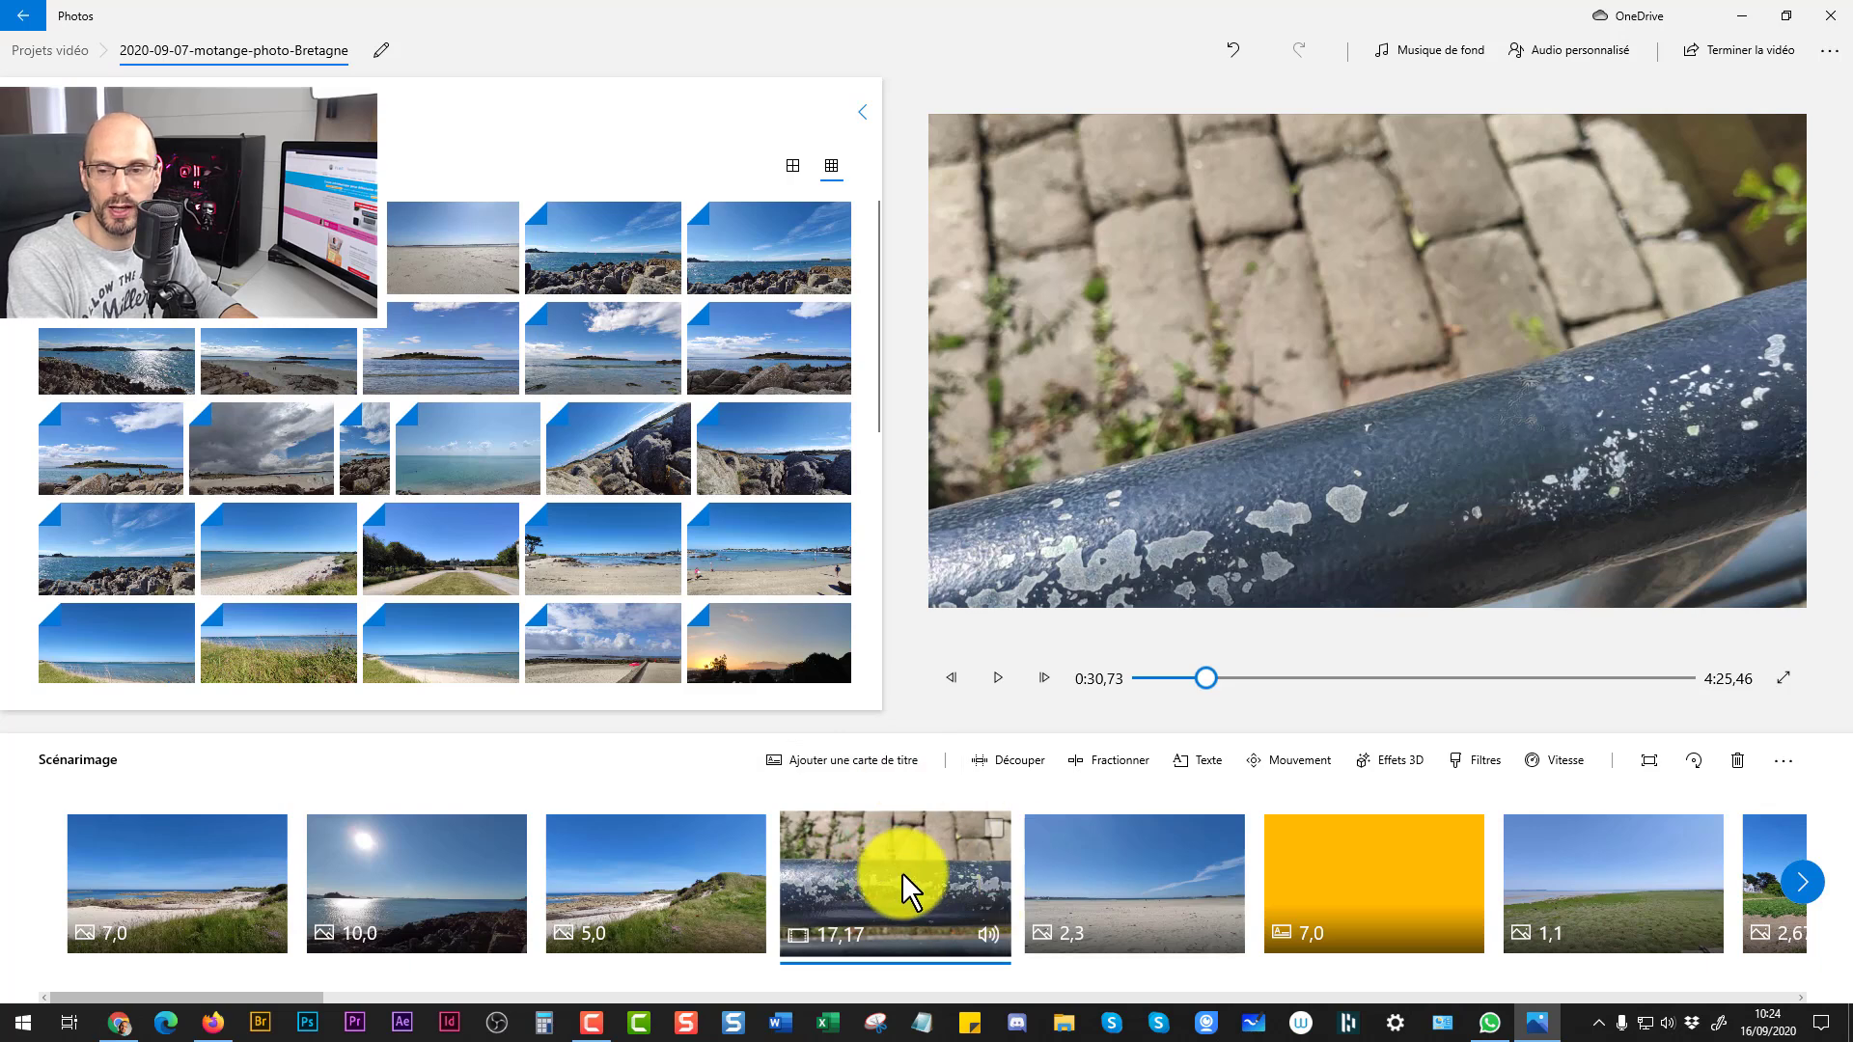
# Split the 17,17 s metal railing video at 0:12,06, where the birds stand at the water's edge.
pyautogui.click(1121, 759)
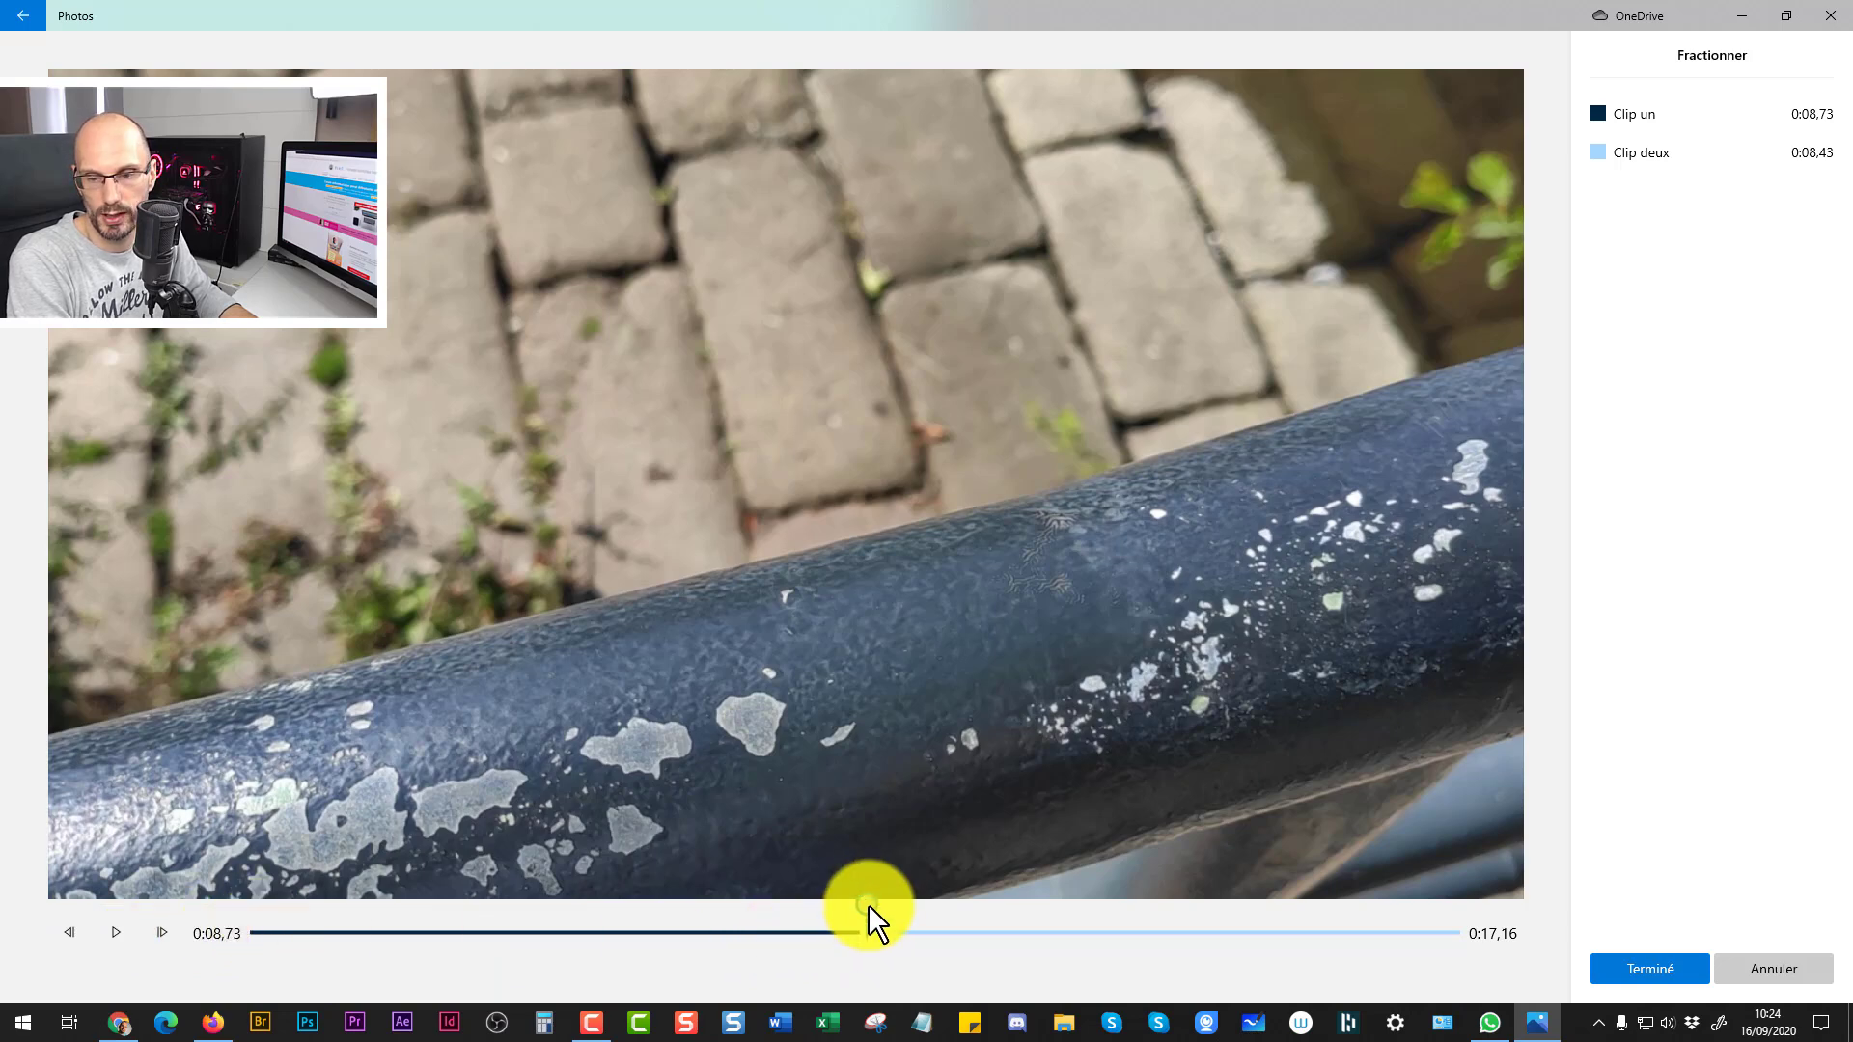
pyautogui.moveTo(866, 903); pyautogui.dragTo(646, 911)
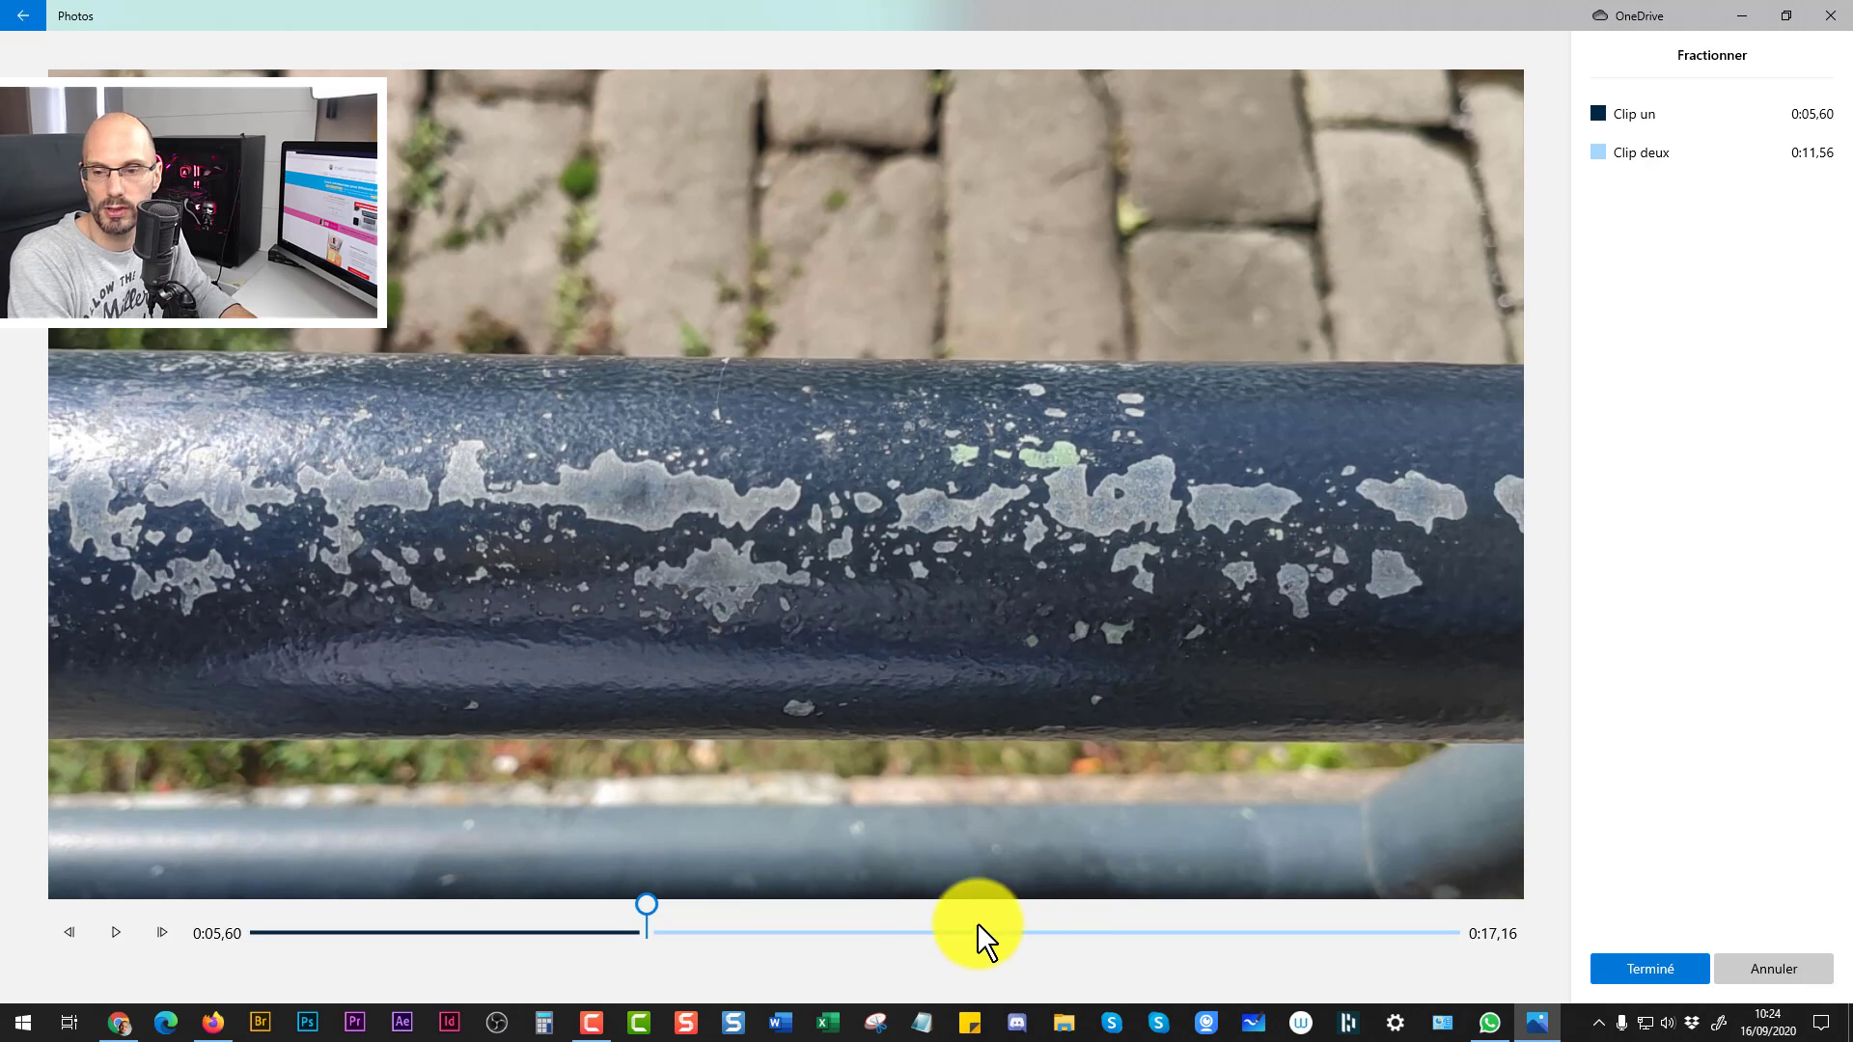
pyautogui.moveTo(646, 904); pyautogui.dragTo(1102, 918)
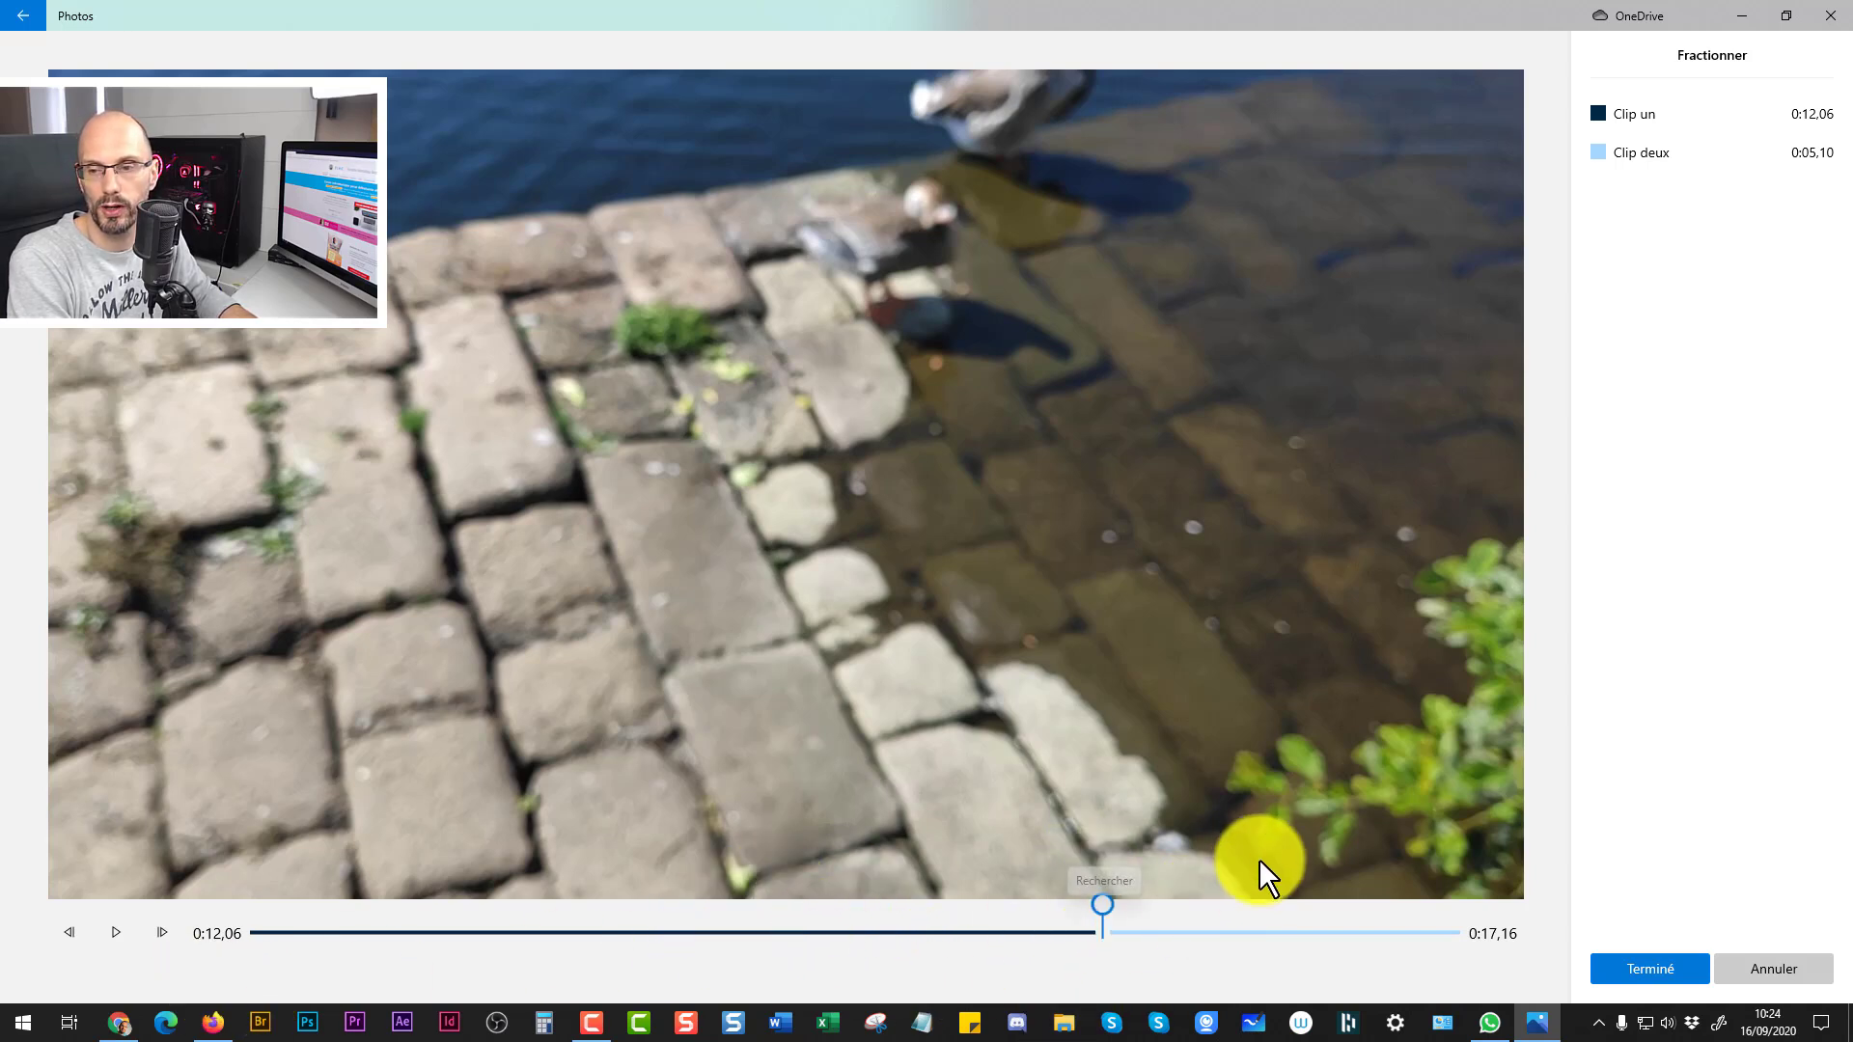
pyautogui.click(1627, 967)
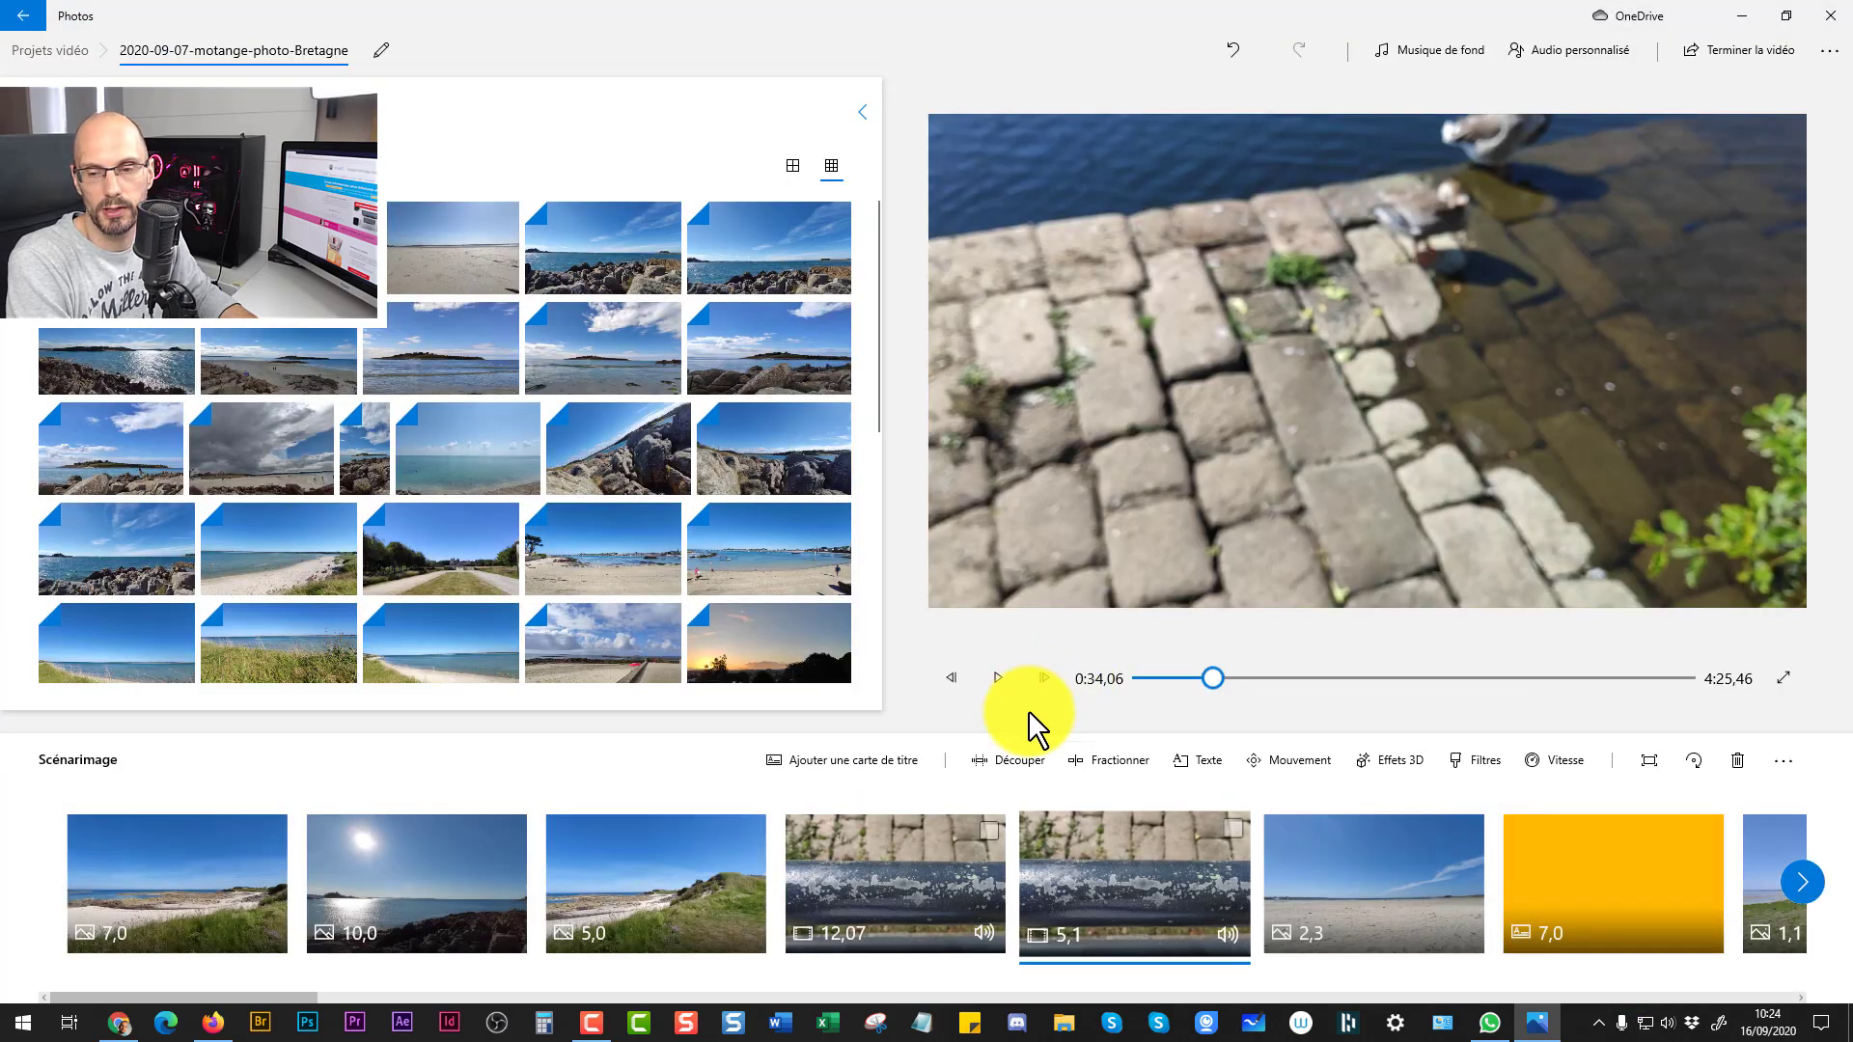
# Preview the two railing clips produced by the split by selecting each one alternately in the storyboard.
pyautogui.click(891, 867)
pyautogui.click(1120, 882)
pyautogui.click(916, 856)
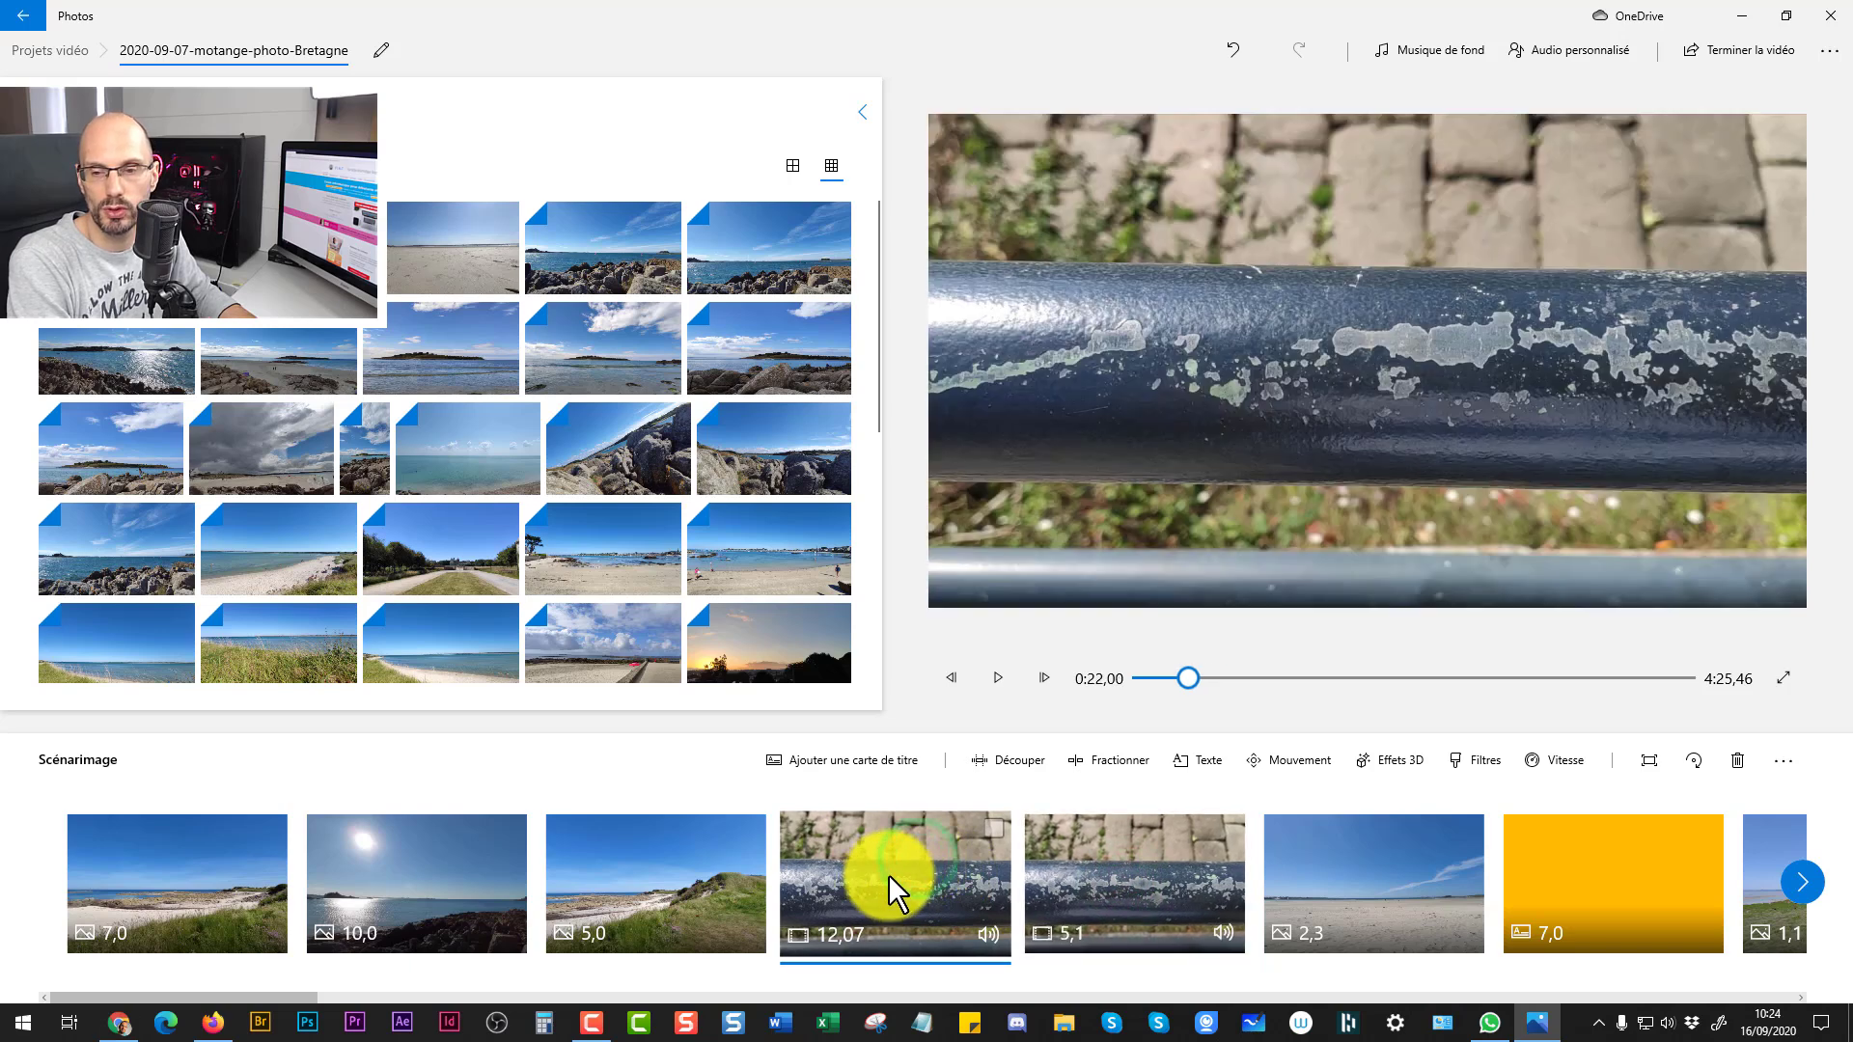
pyautogui.click(1095, 902)
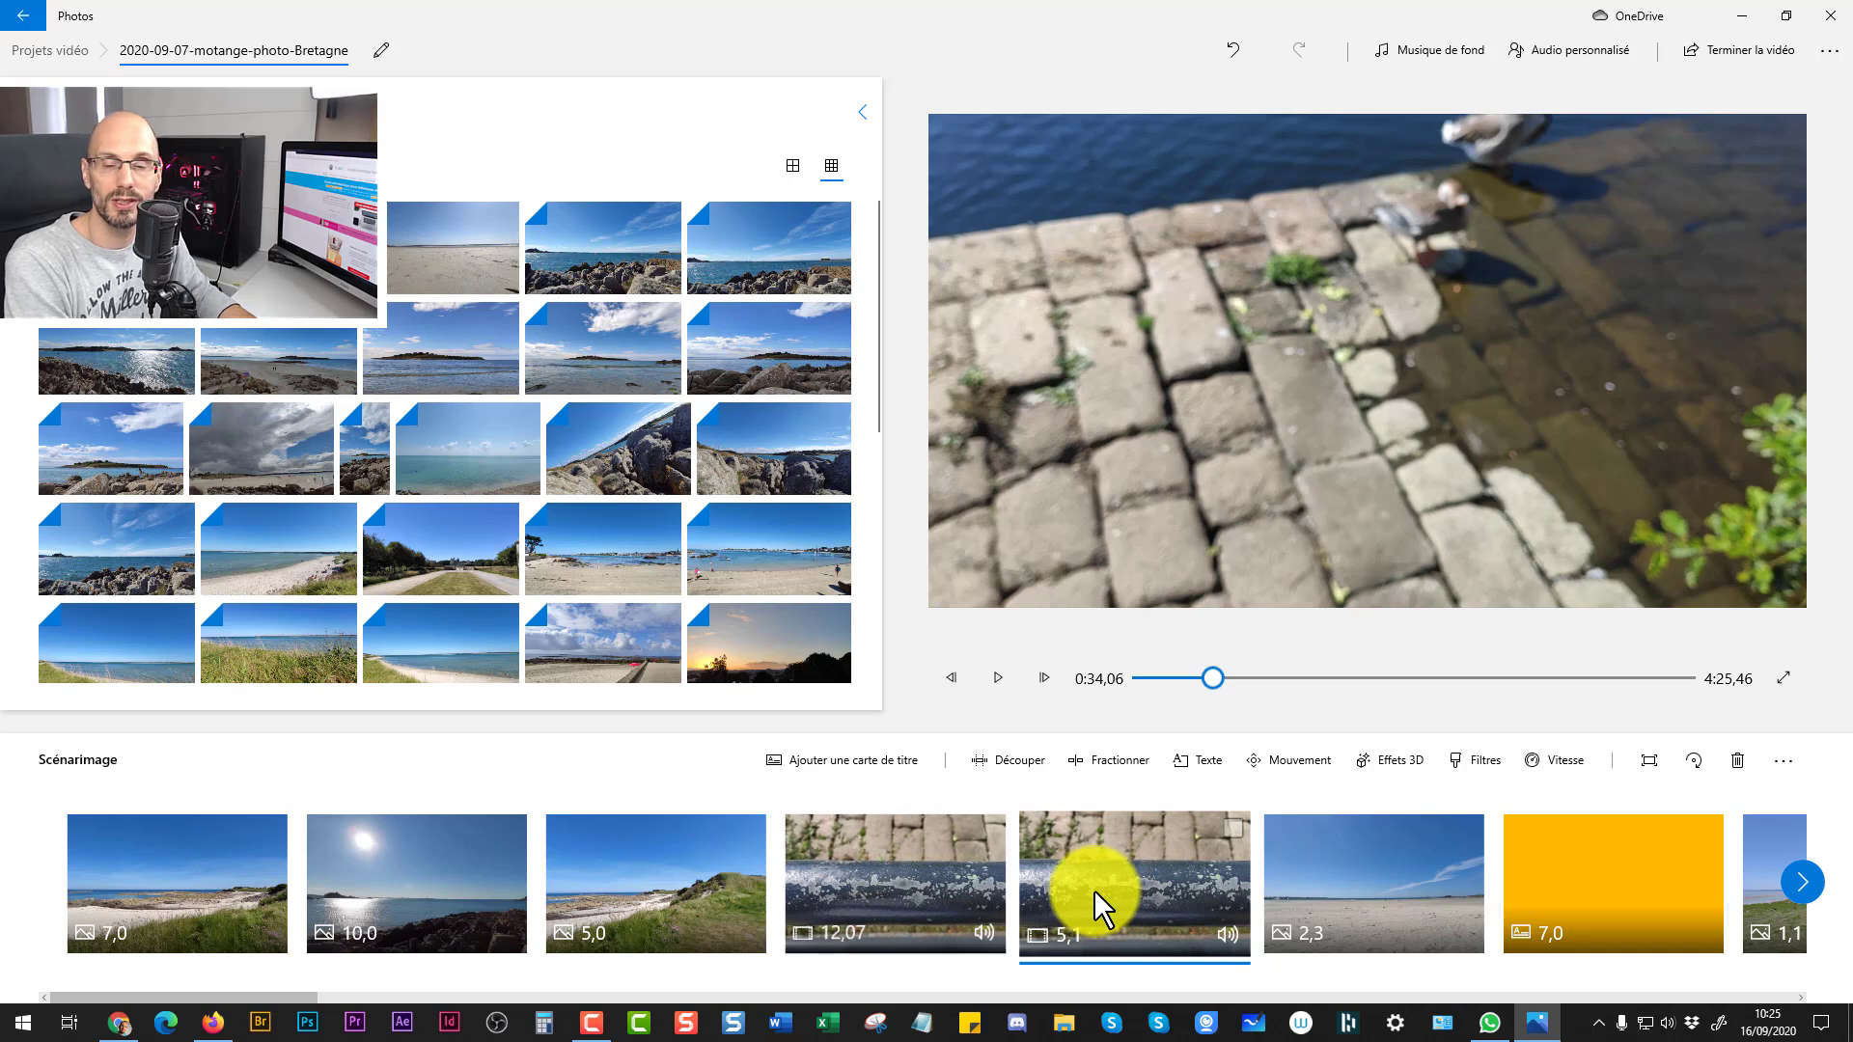
pyautogui.click(896, 857)
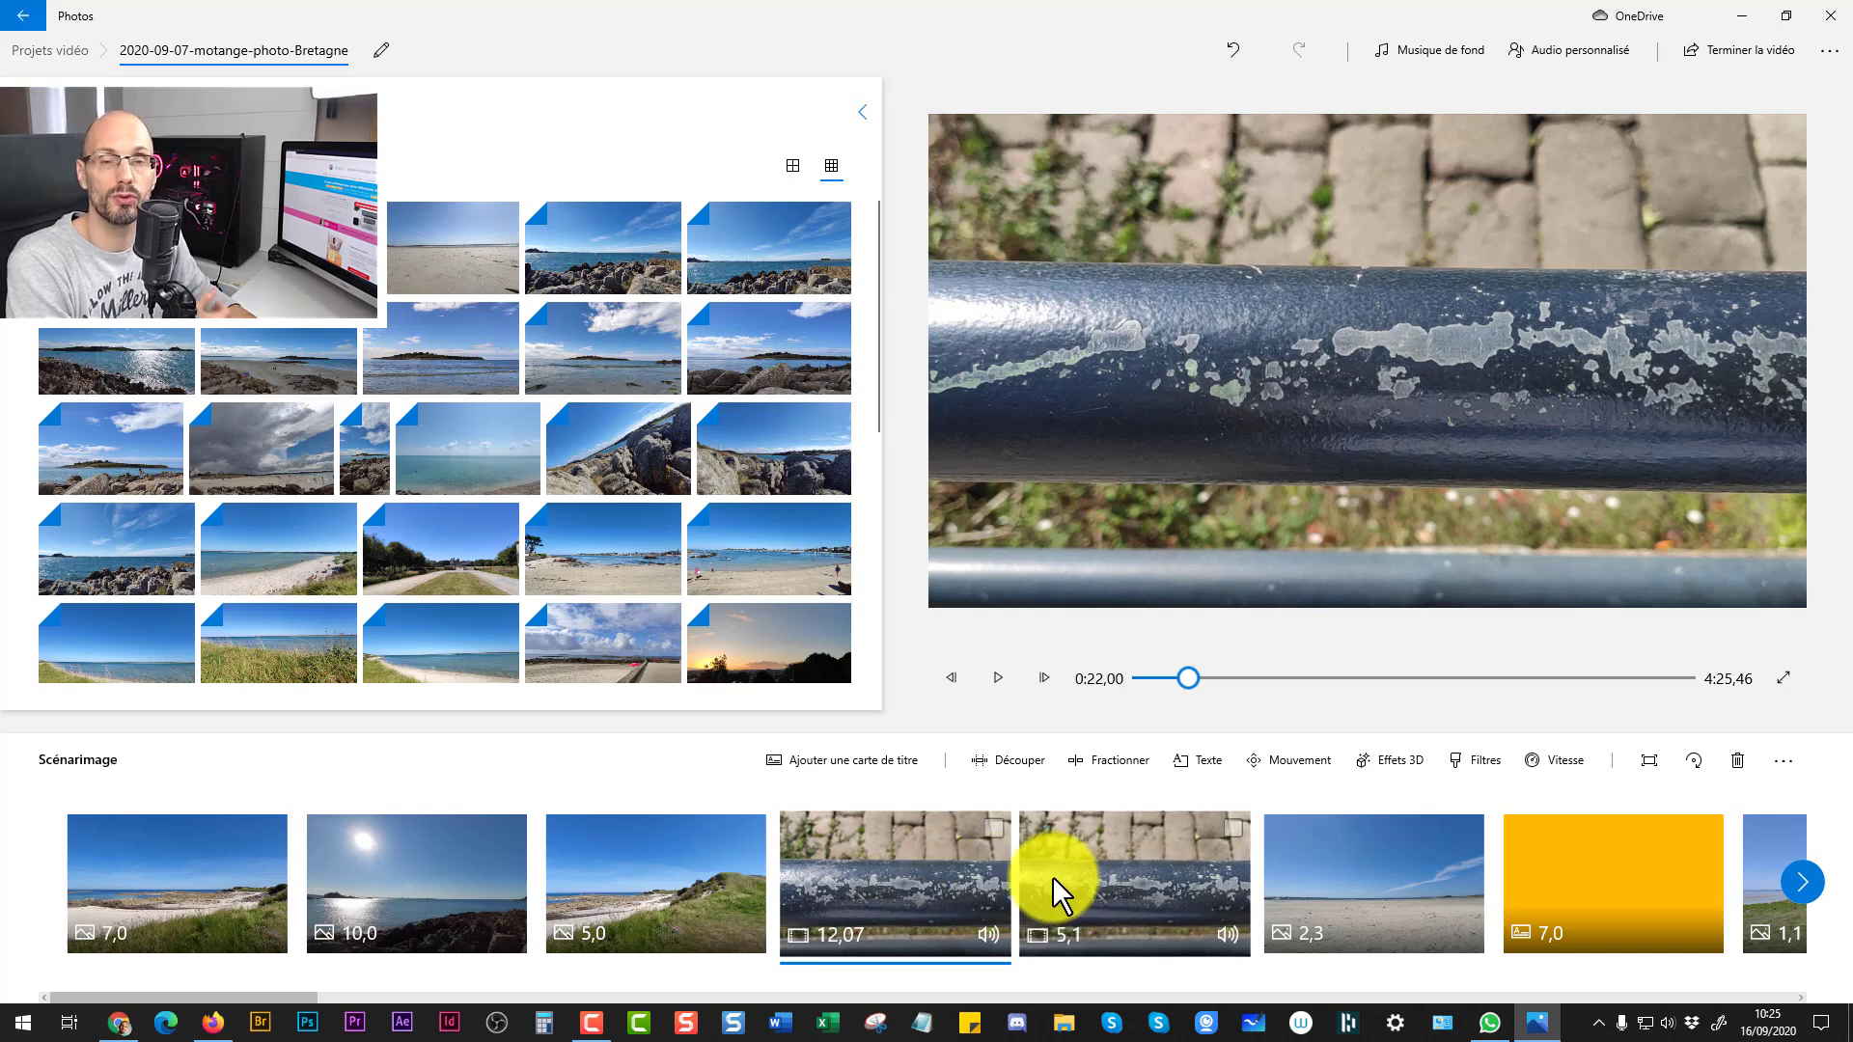
# Undo and redo the railing video's split, ending with both the split and the earlier trim extension undone.
pyautogui.click(1229, 44)
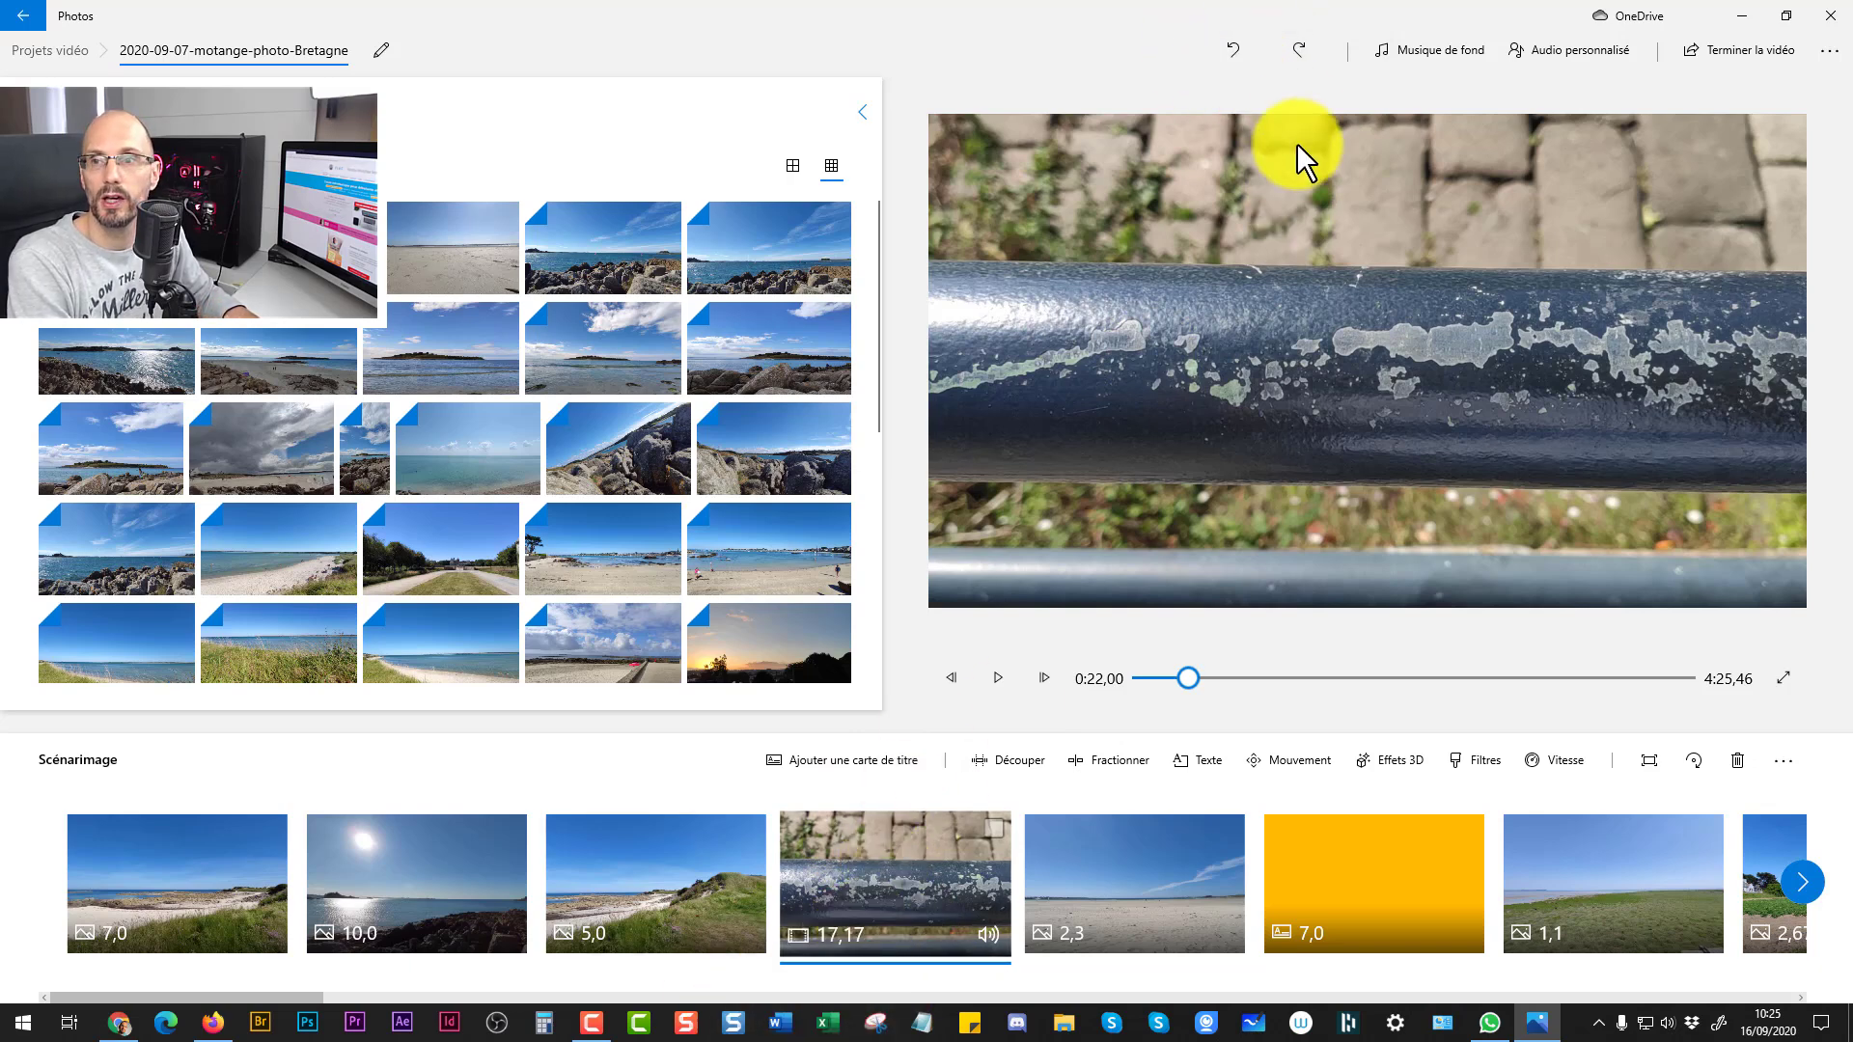
pyautogui.click(1299, 61)
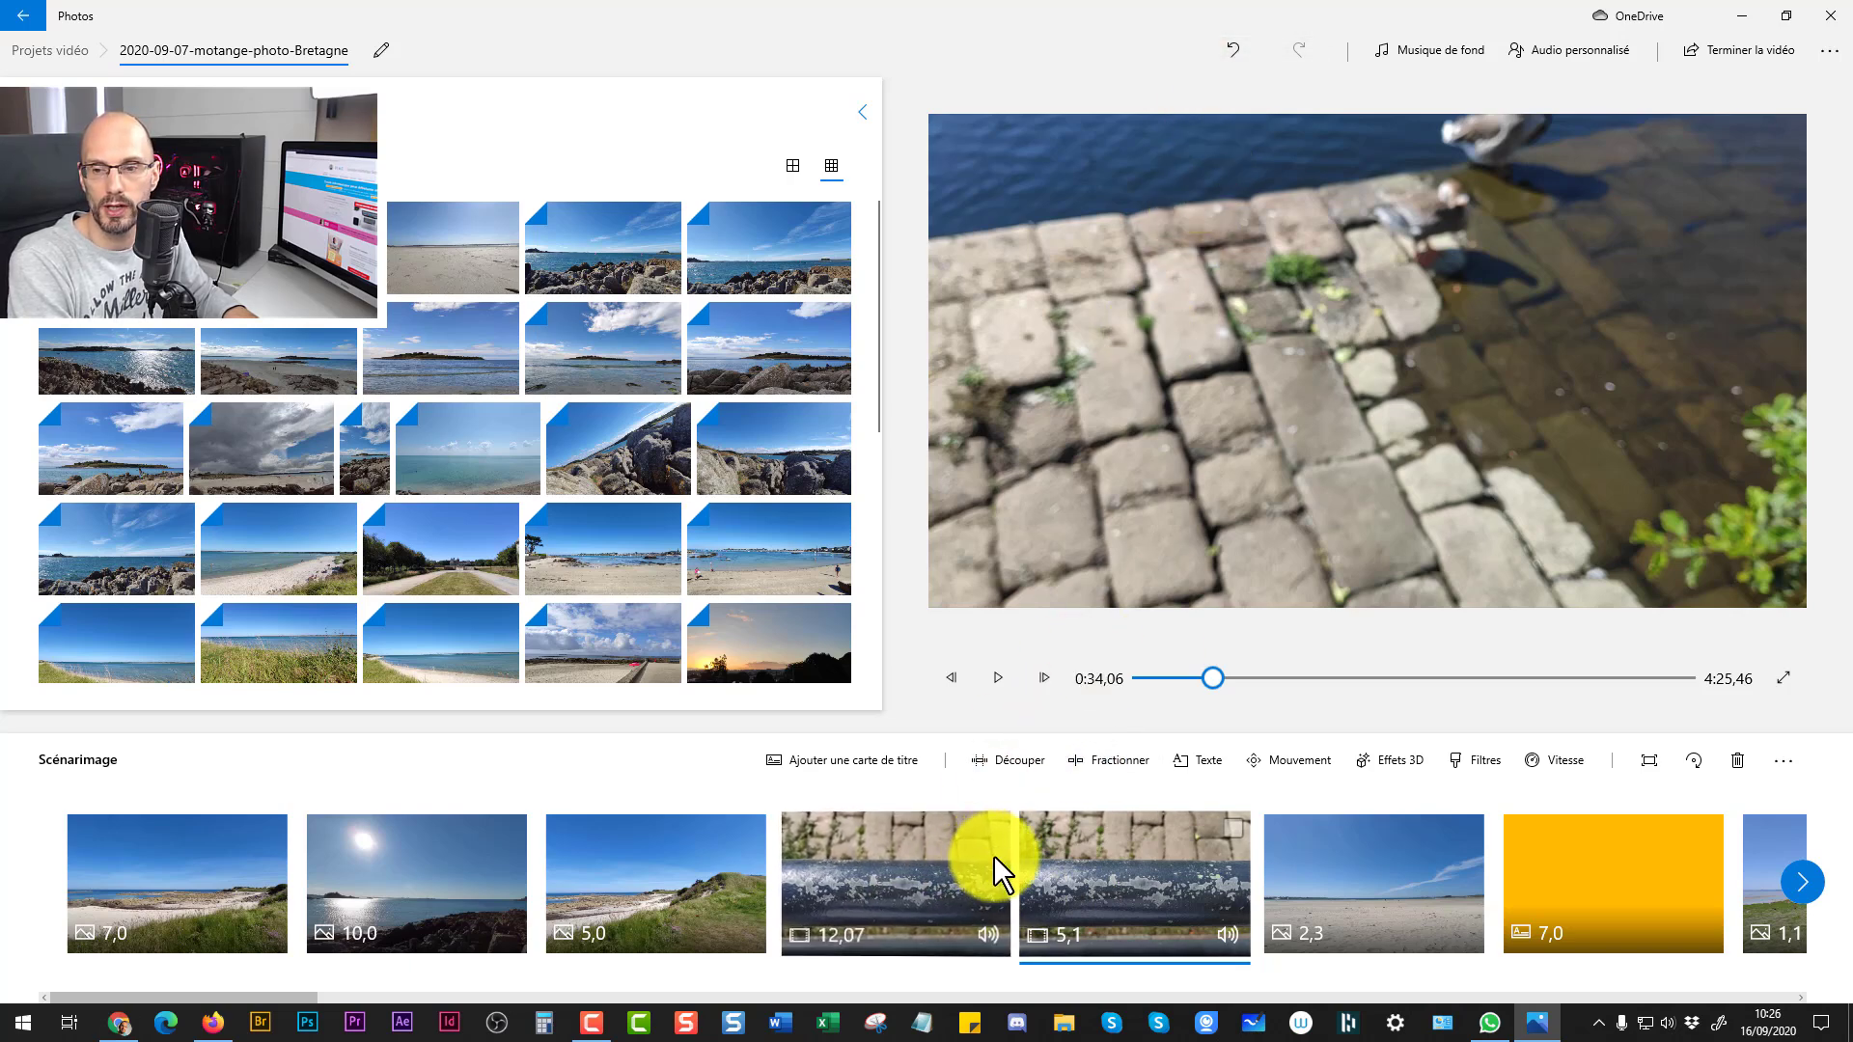
pyautogui.click(1231, 50)
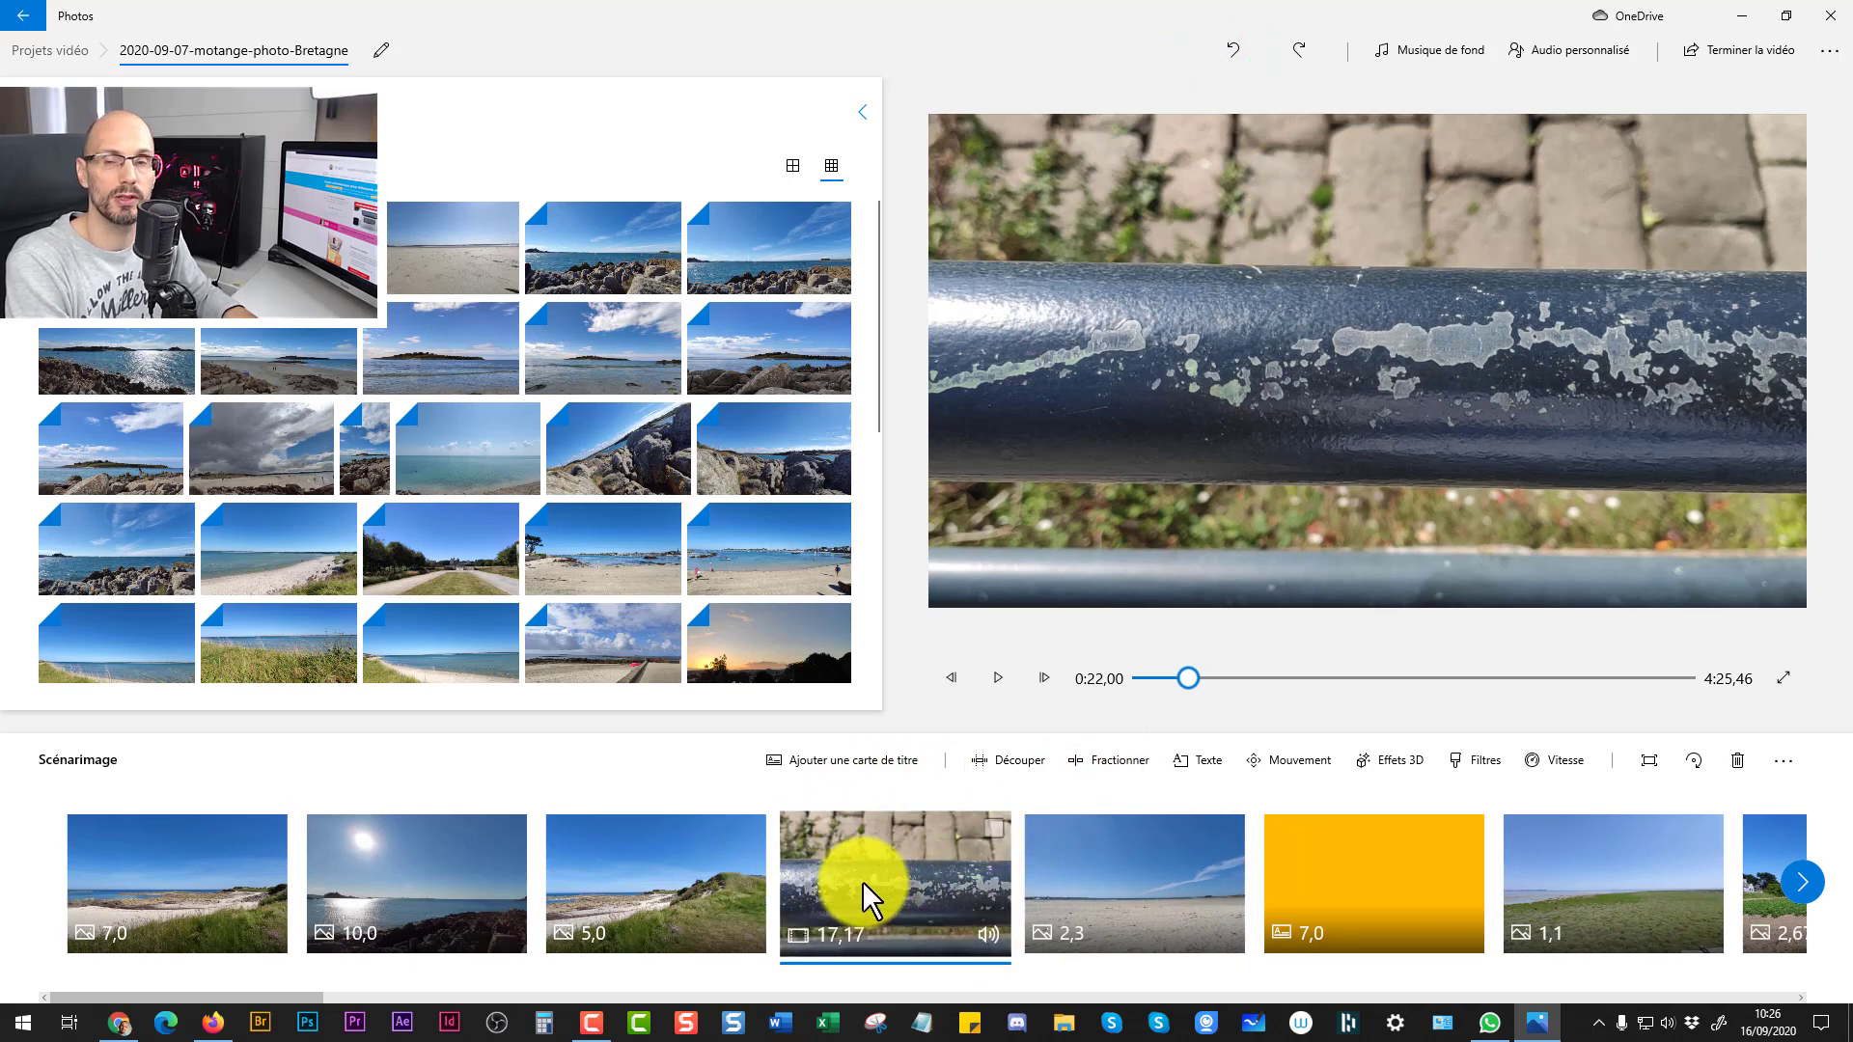
pyautogui.click(1240, 50)
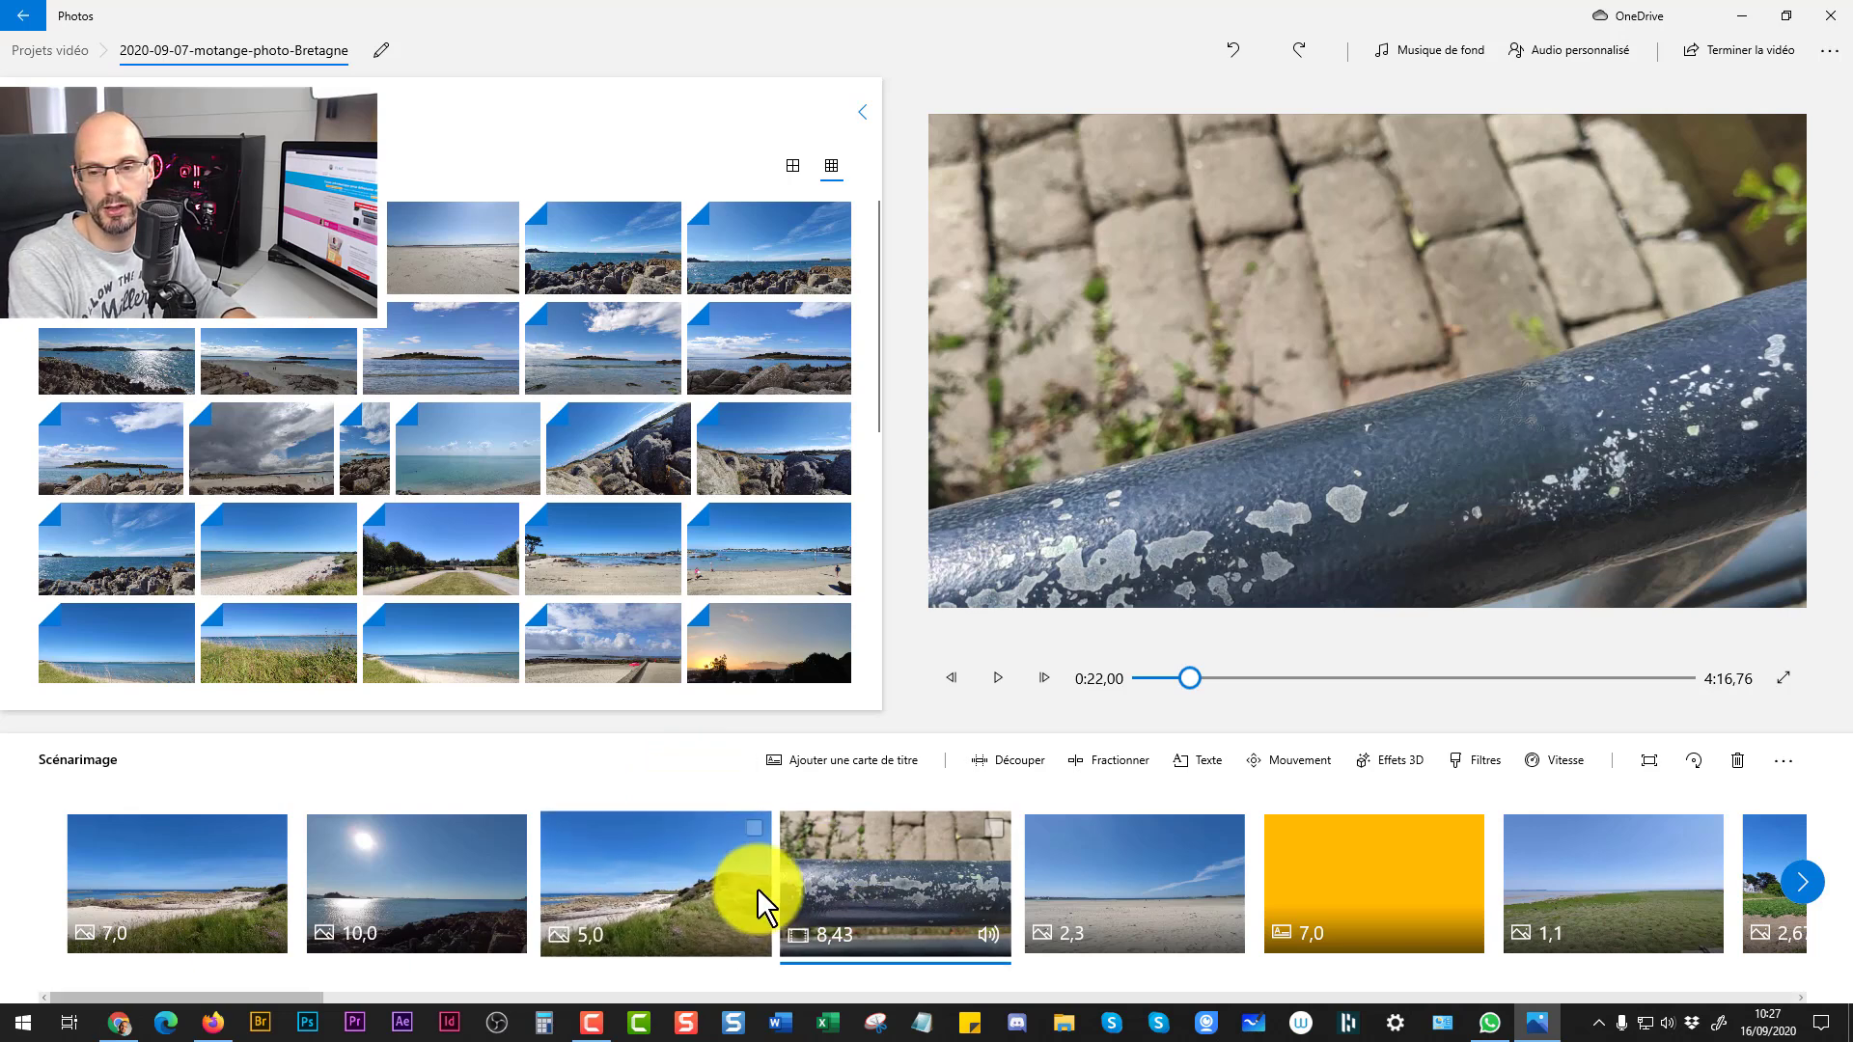
# Tick the 5,0 s dune photo and the railing video together, check the options offered for the joint selection, and untick both.
pyautogui.click(753, 828)
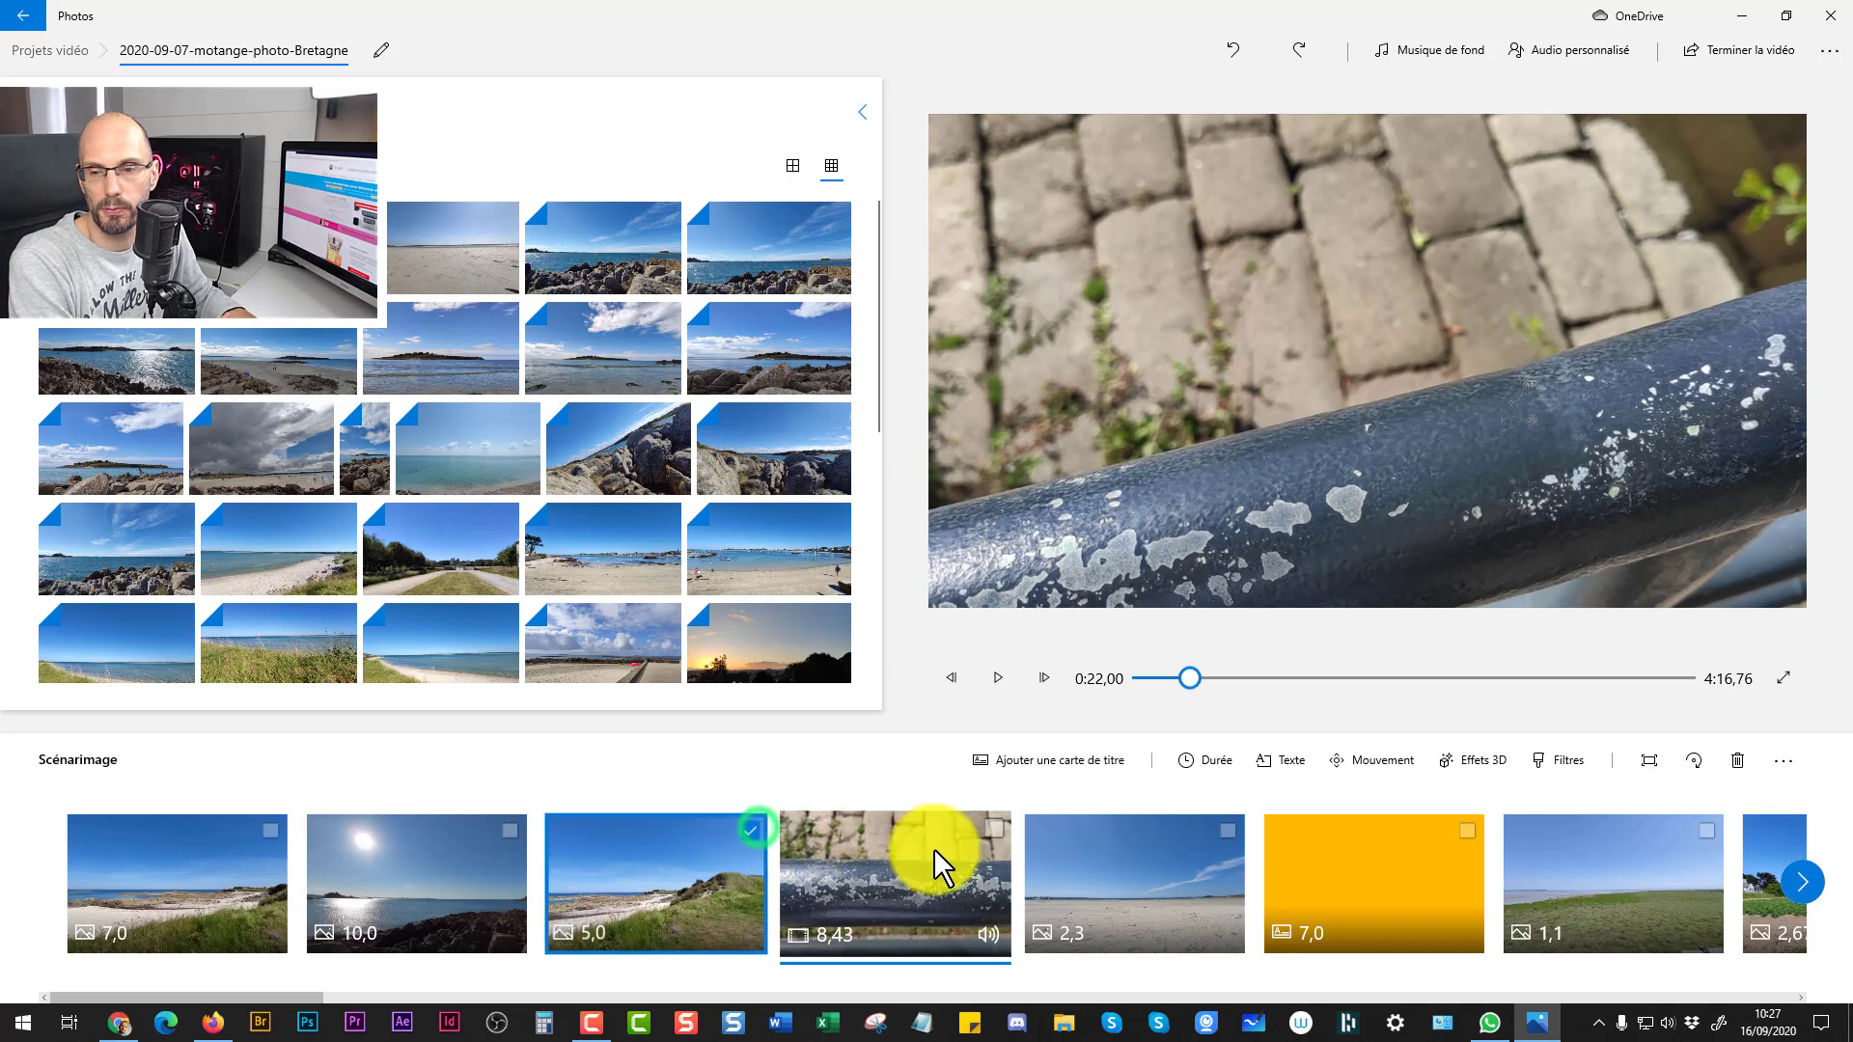
pyautogui.click(989, 830)
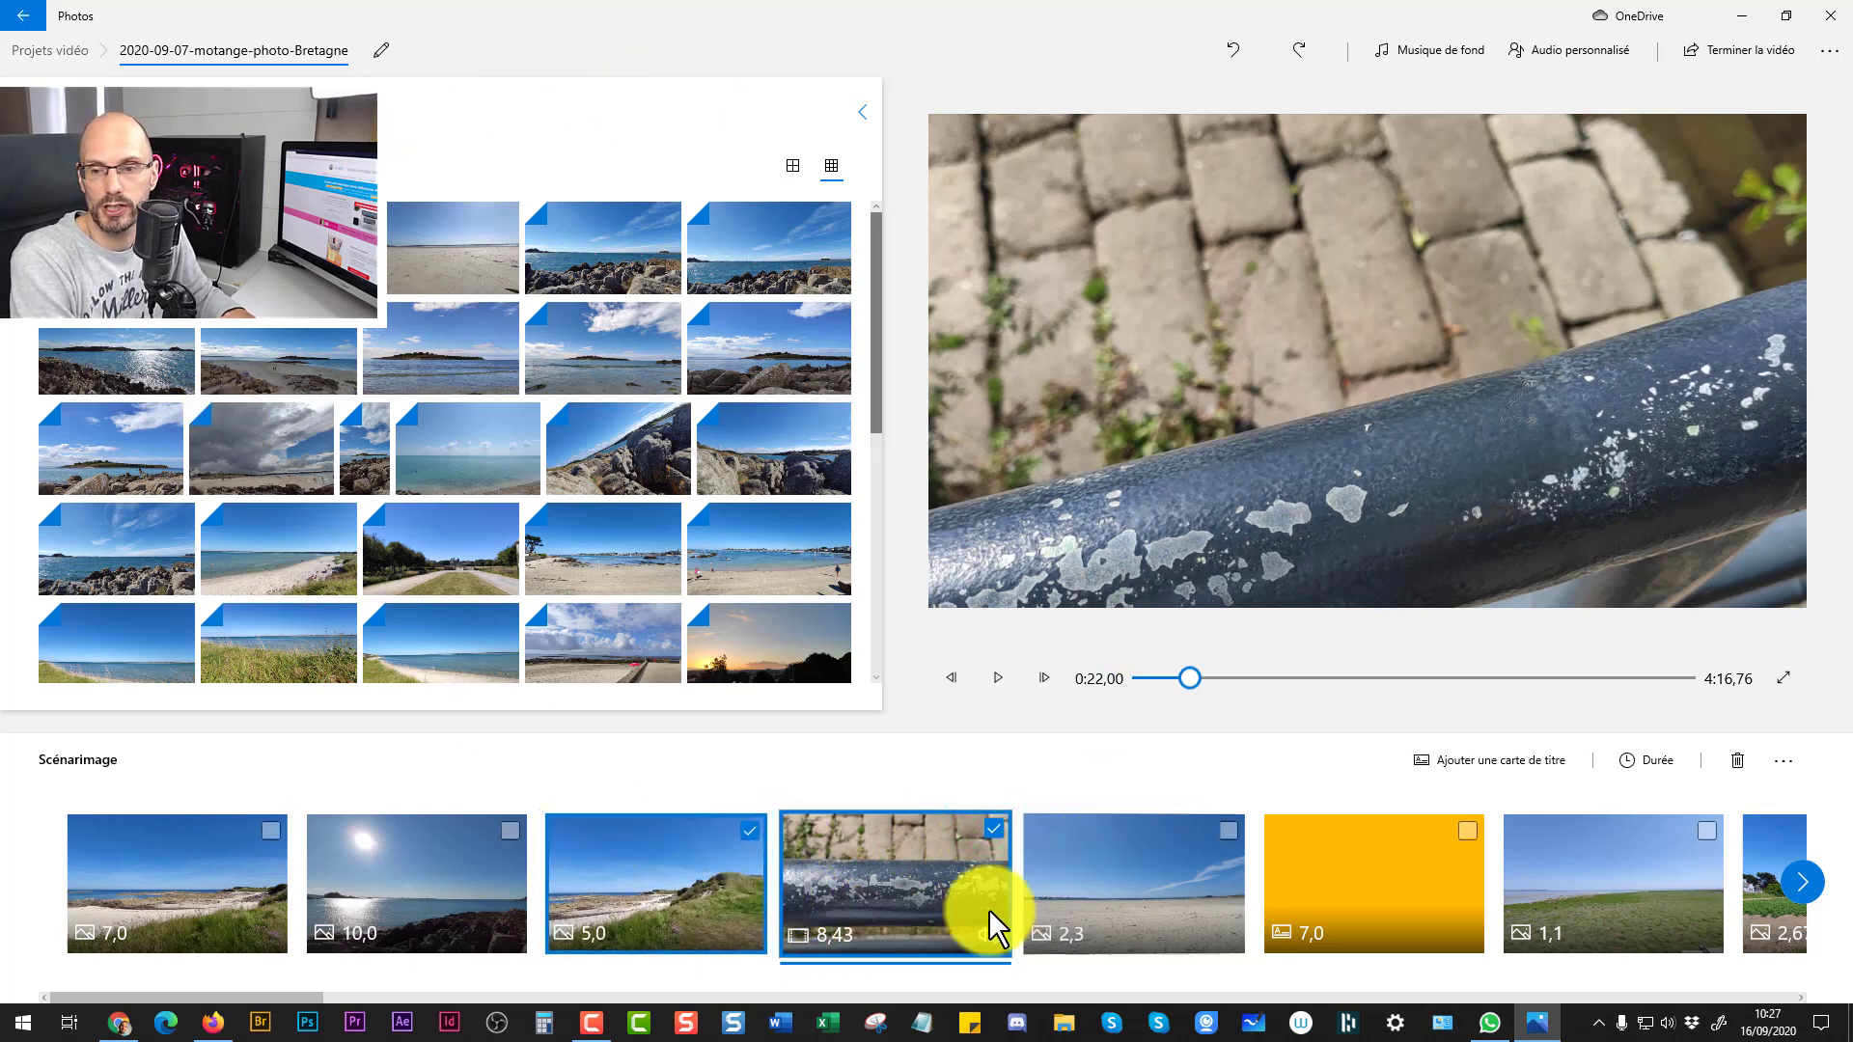
pyautogui.click(770, 871)
pyautogui.rightClick(716, 864)
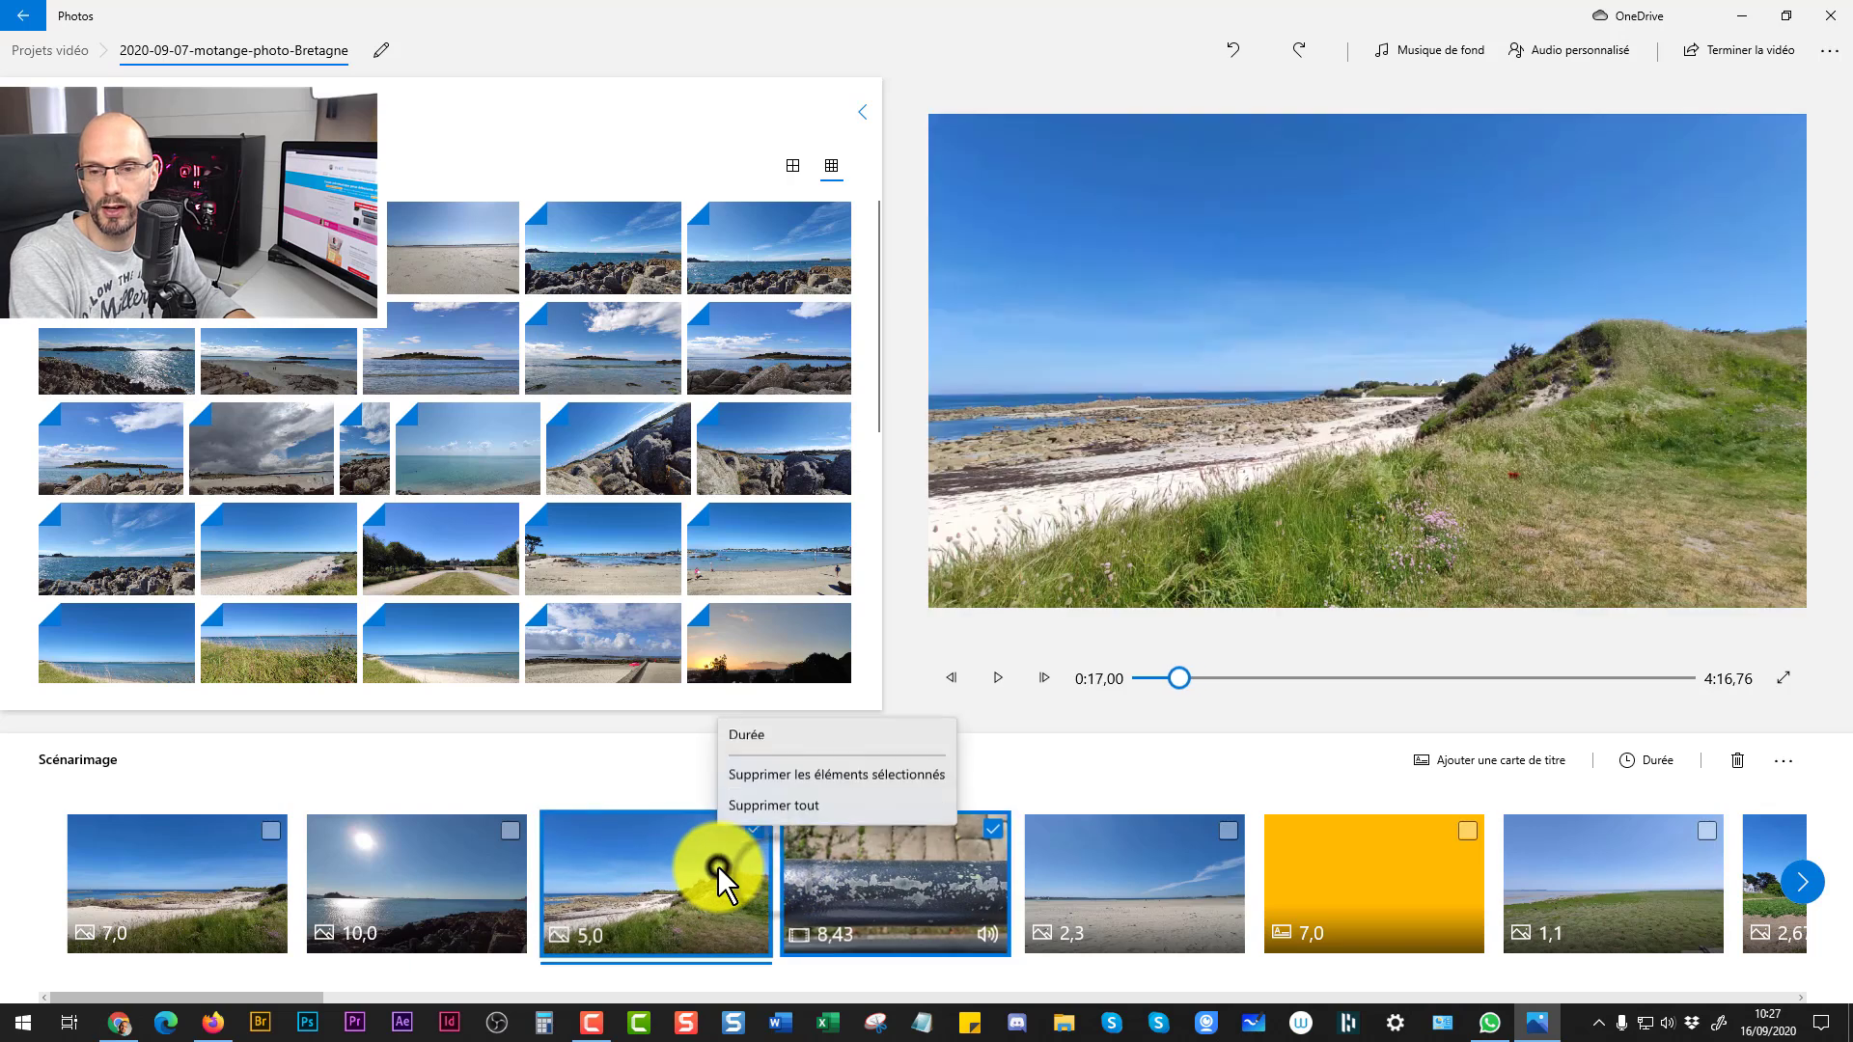
pyautogui.click(612, 769)
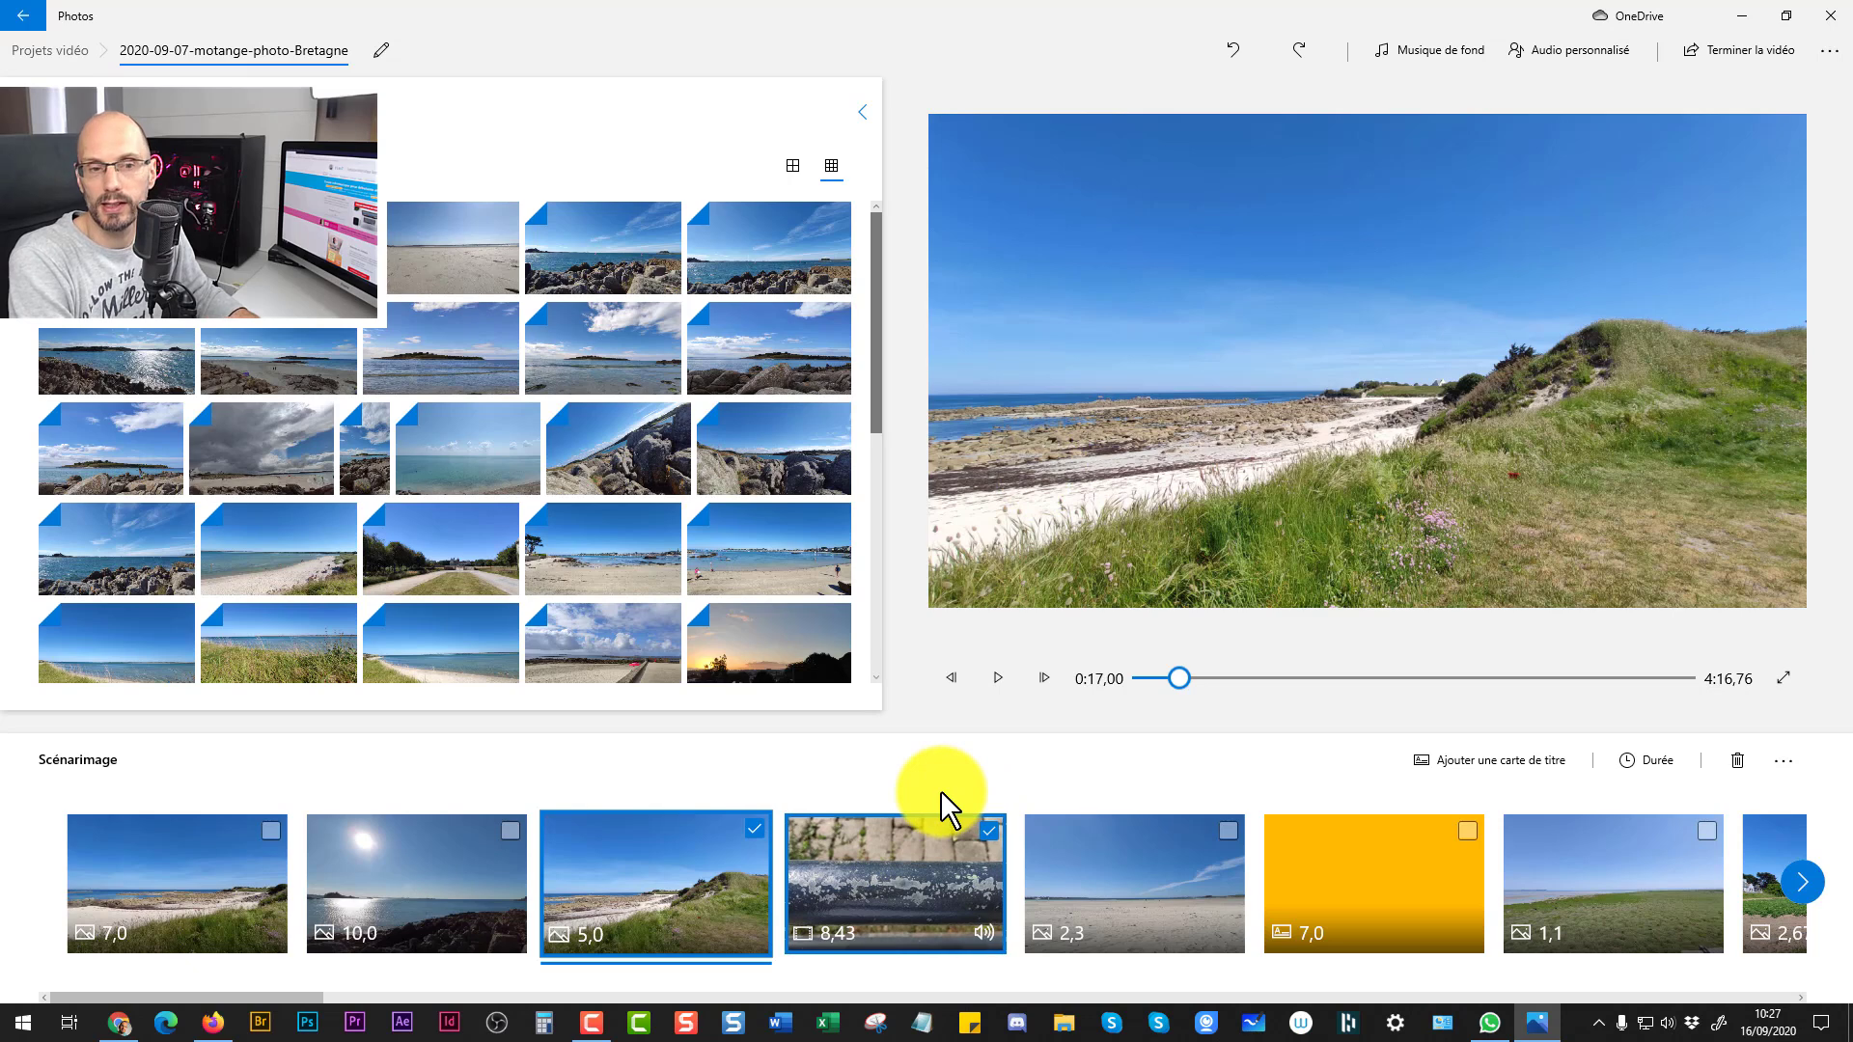
pyautogui.click(989, 830)
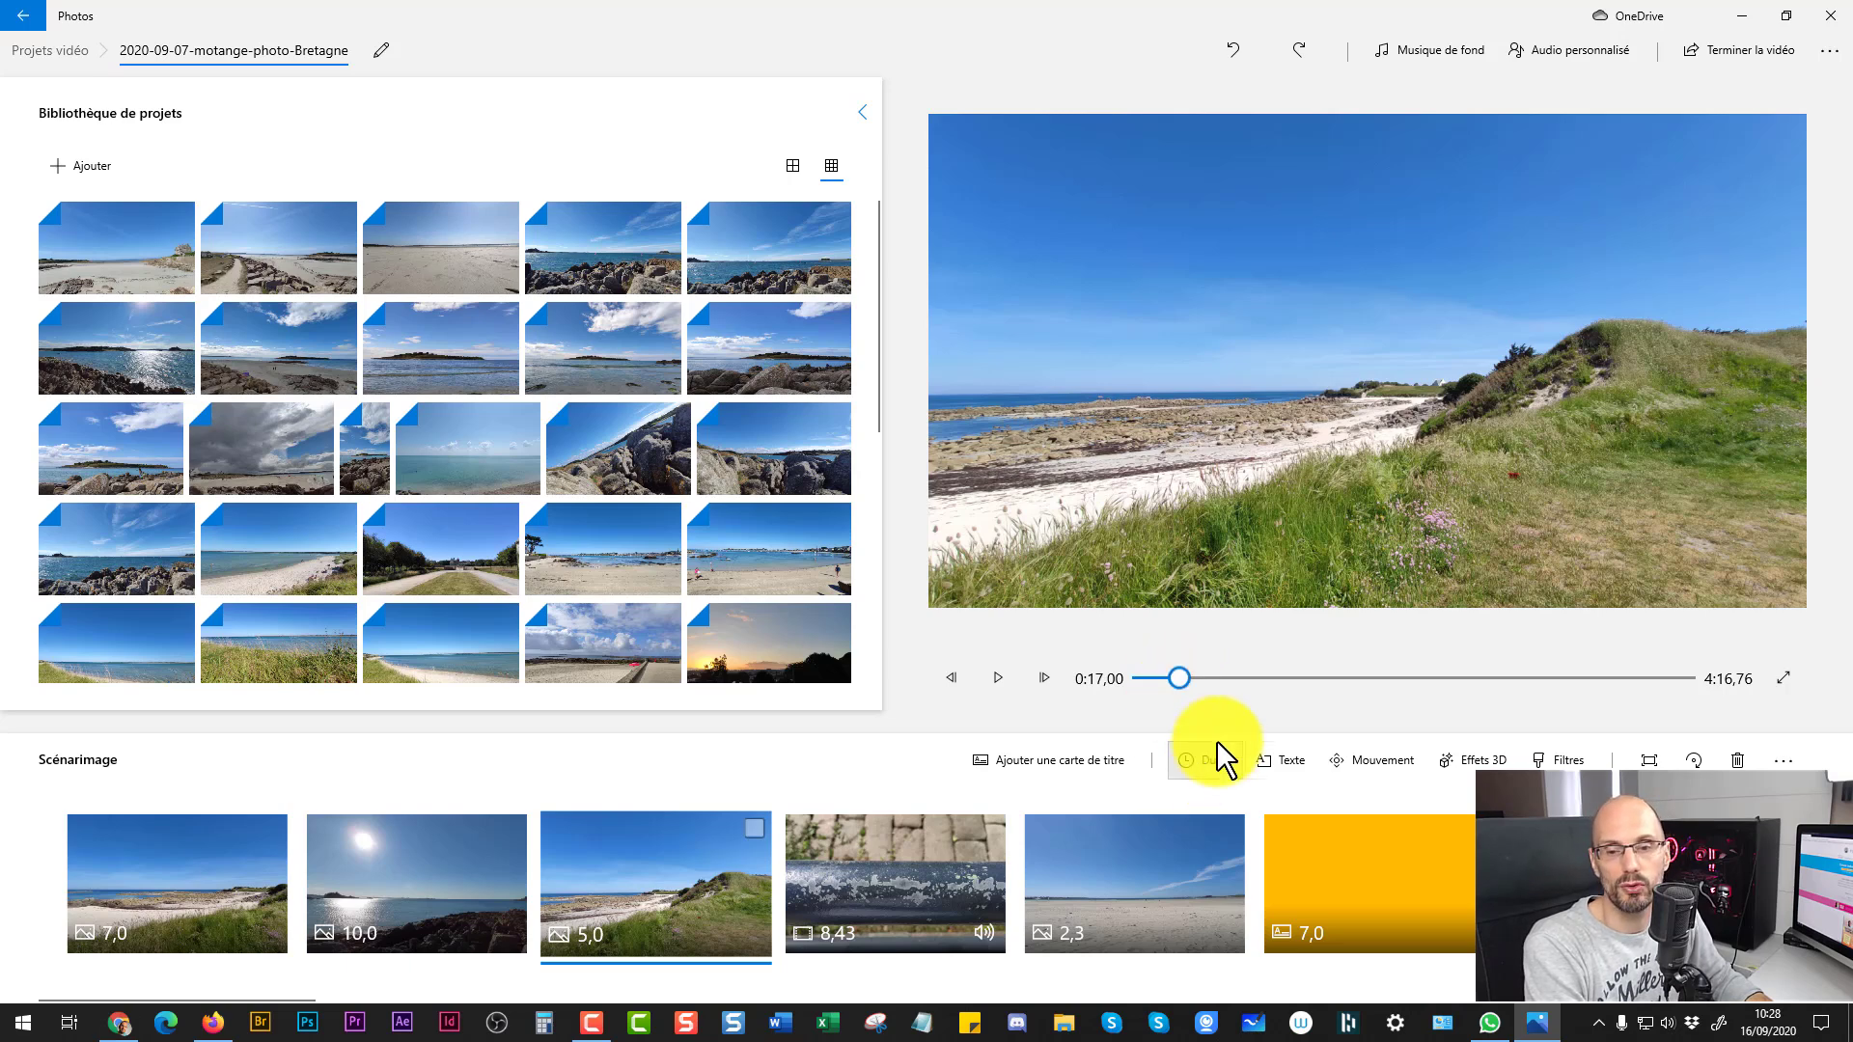
# Switch to the Edge browser, open the bookmarked FIAC website, and dismiss its support pack banner.
pyautogui.click(153, 1022)
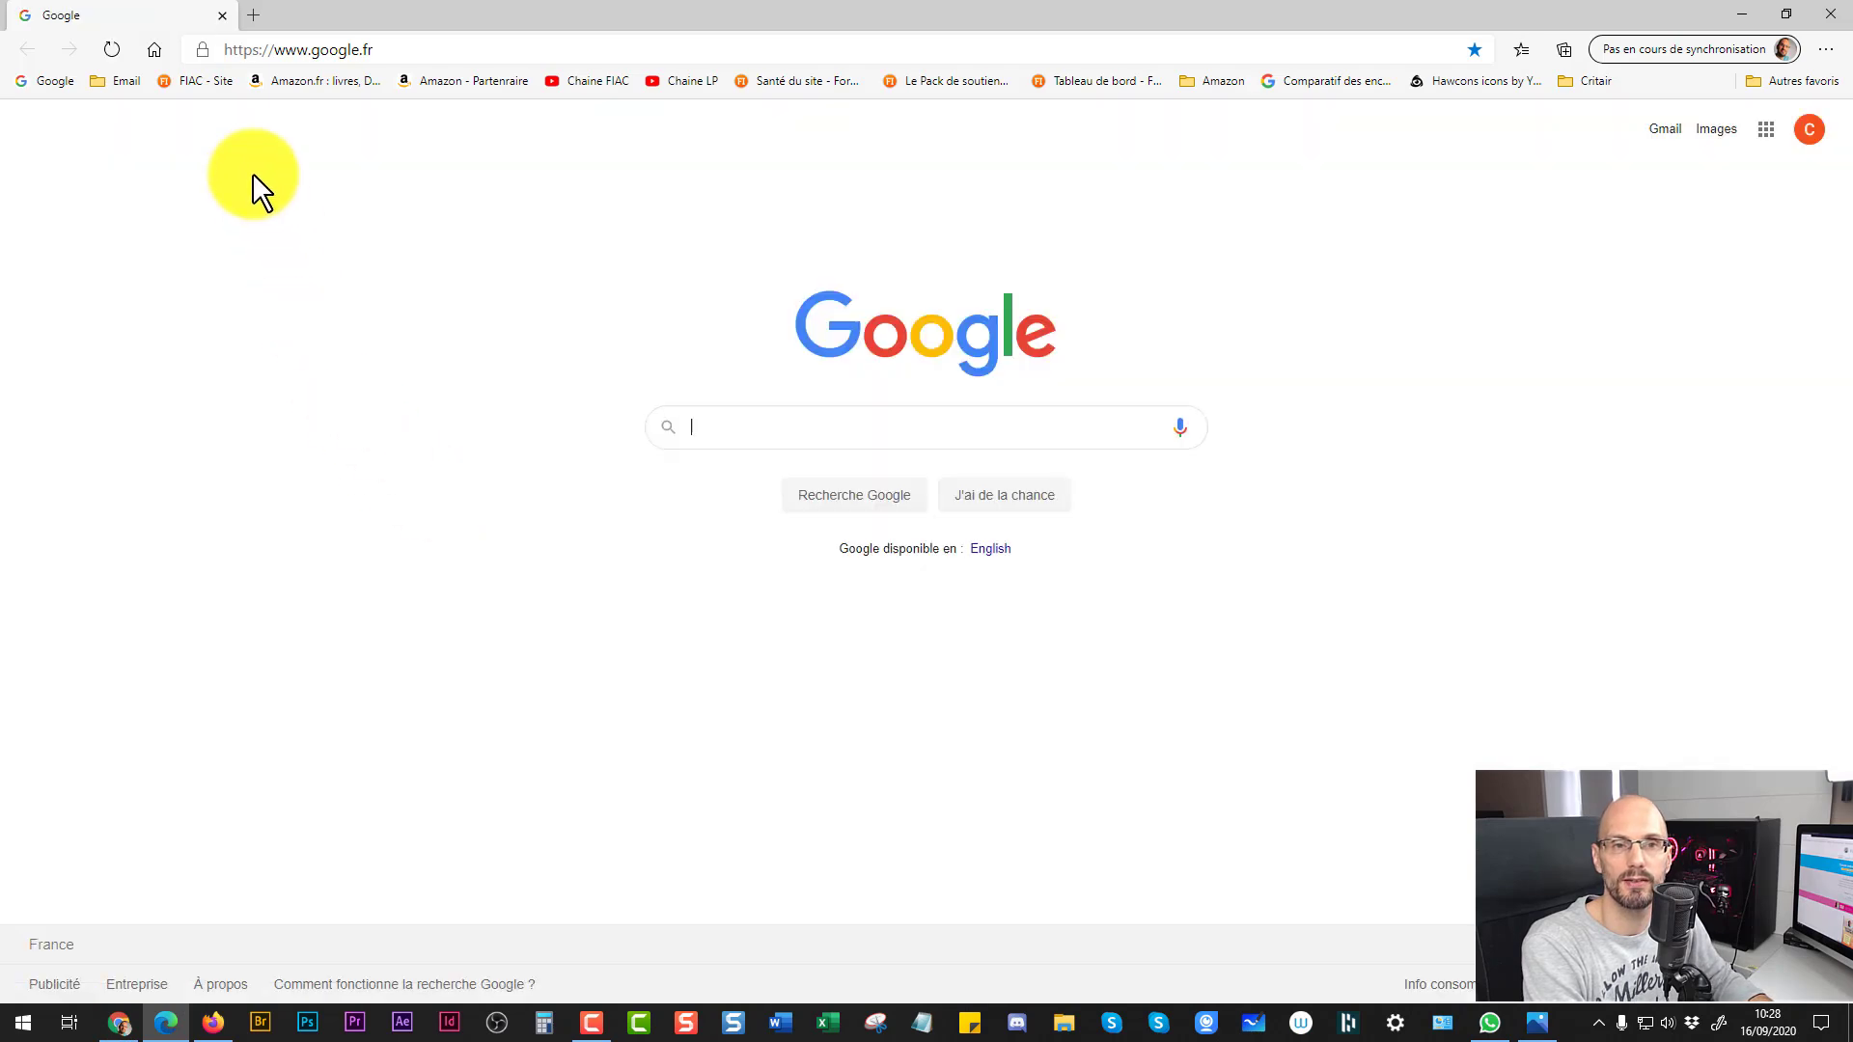
pyautogui.click(192, 82)
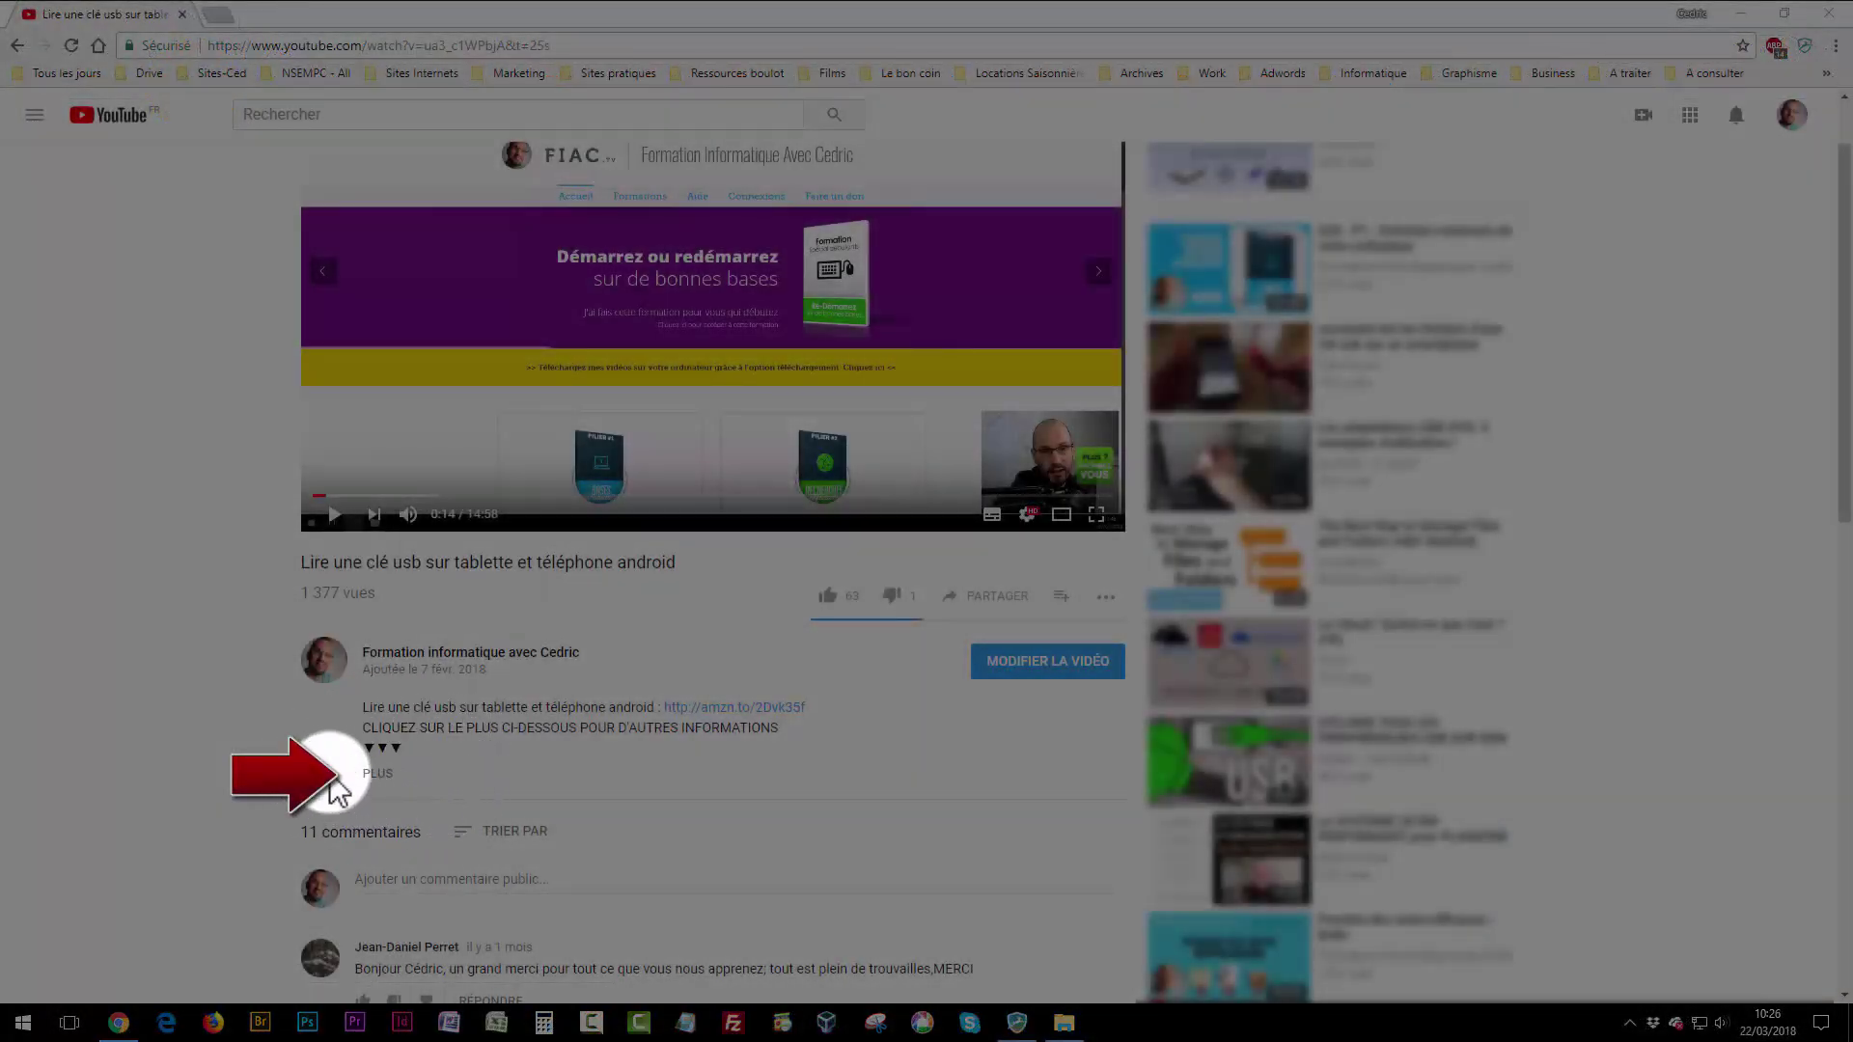
pyautogui.click(378, 774)
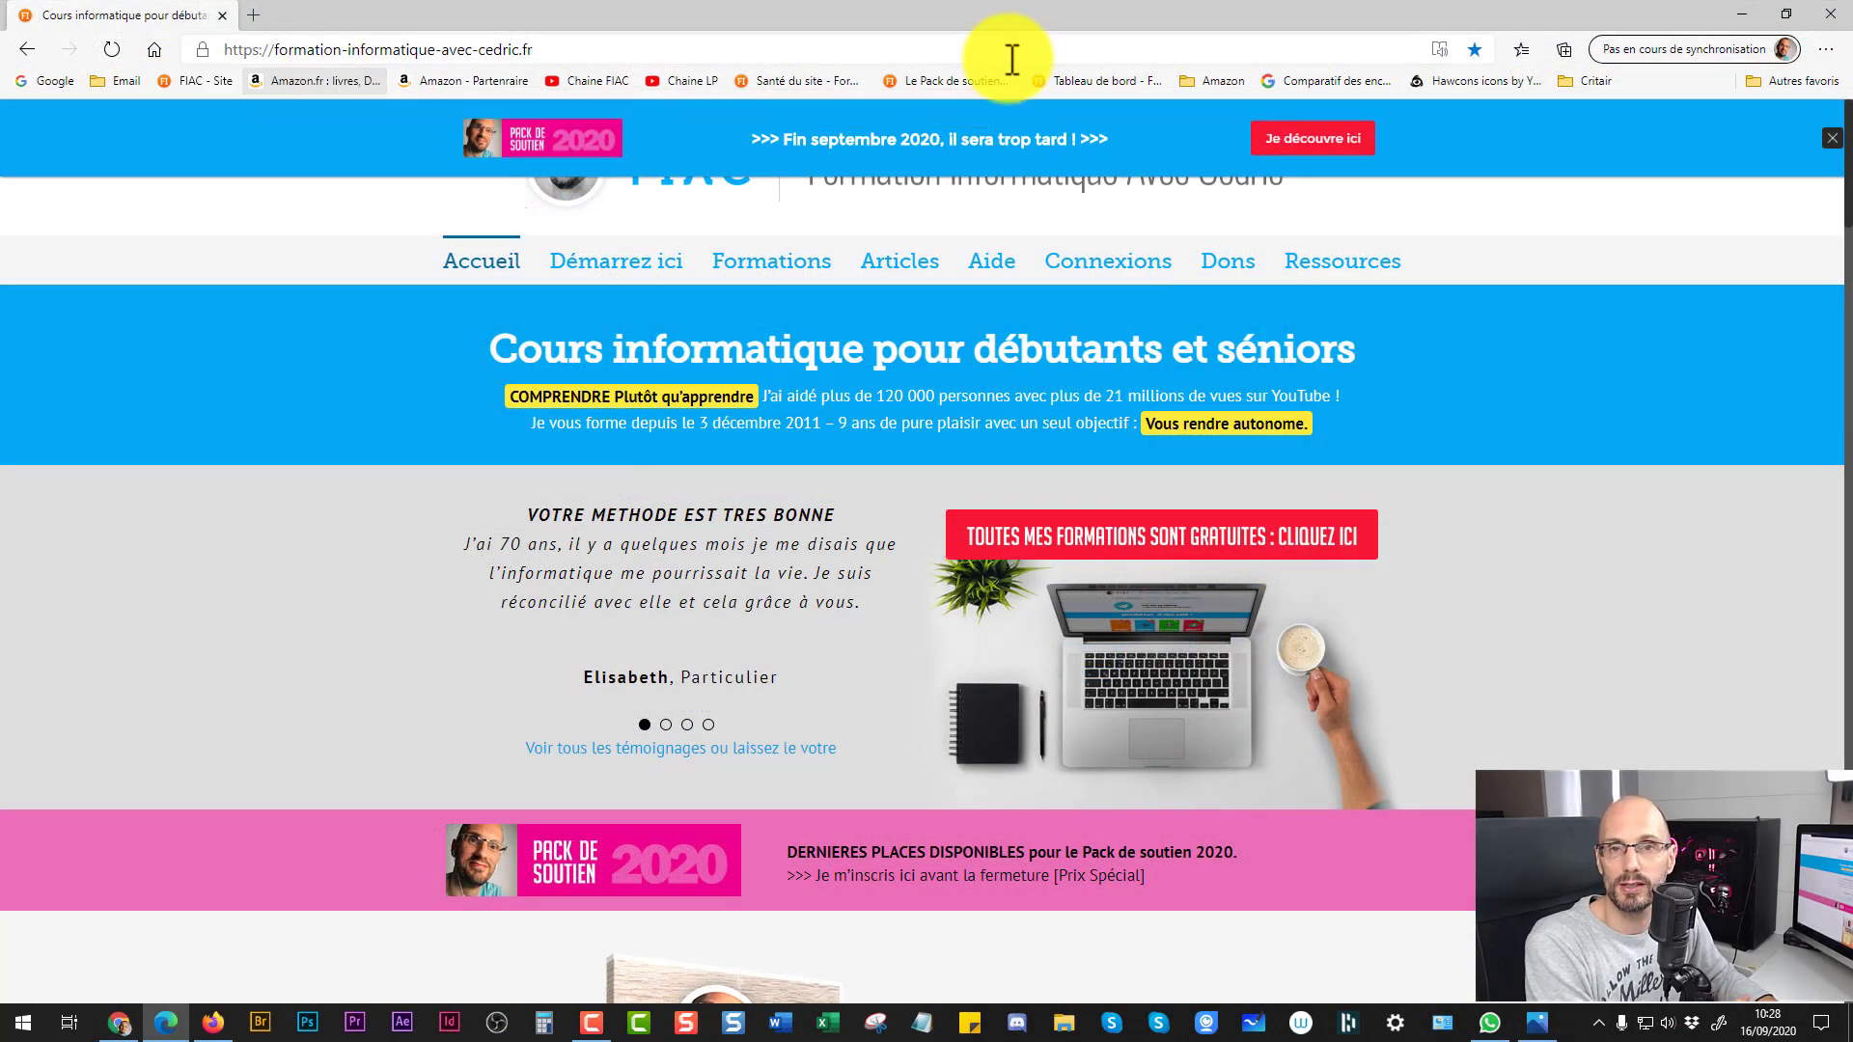
pyautogui.click(1832, 138)
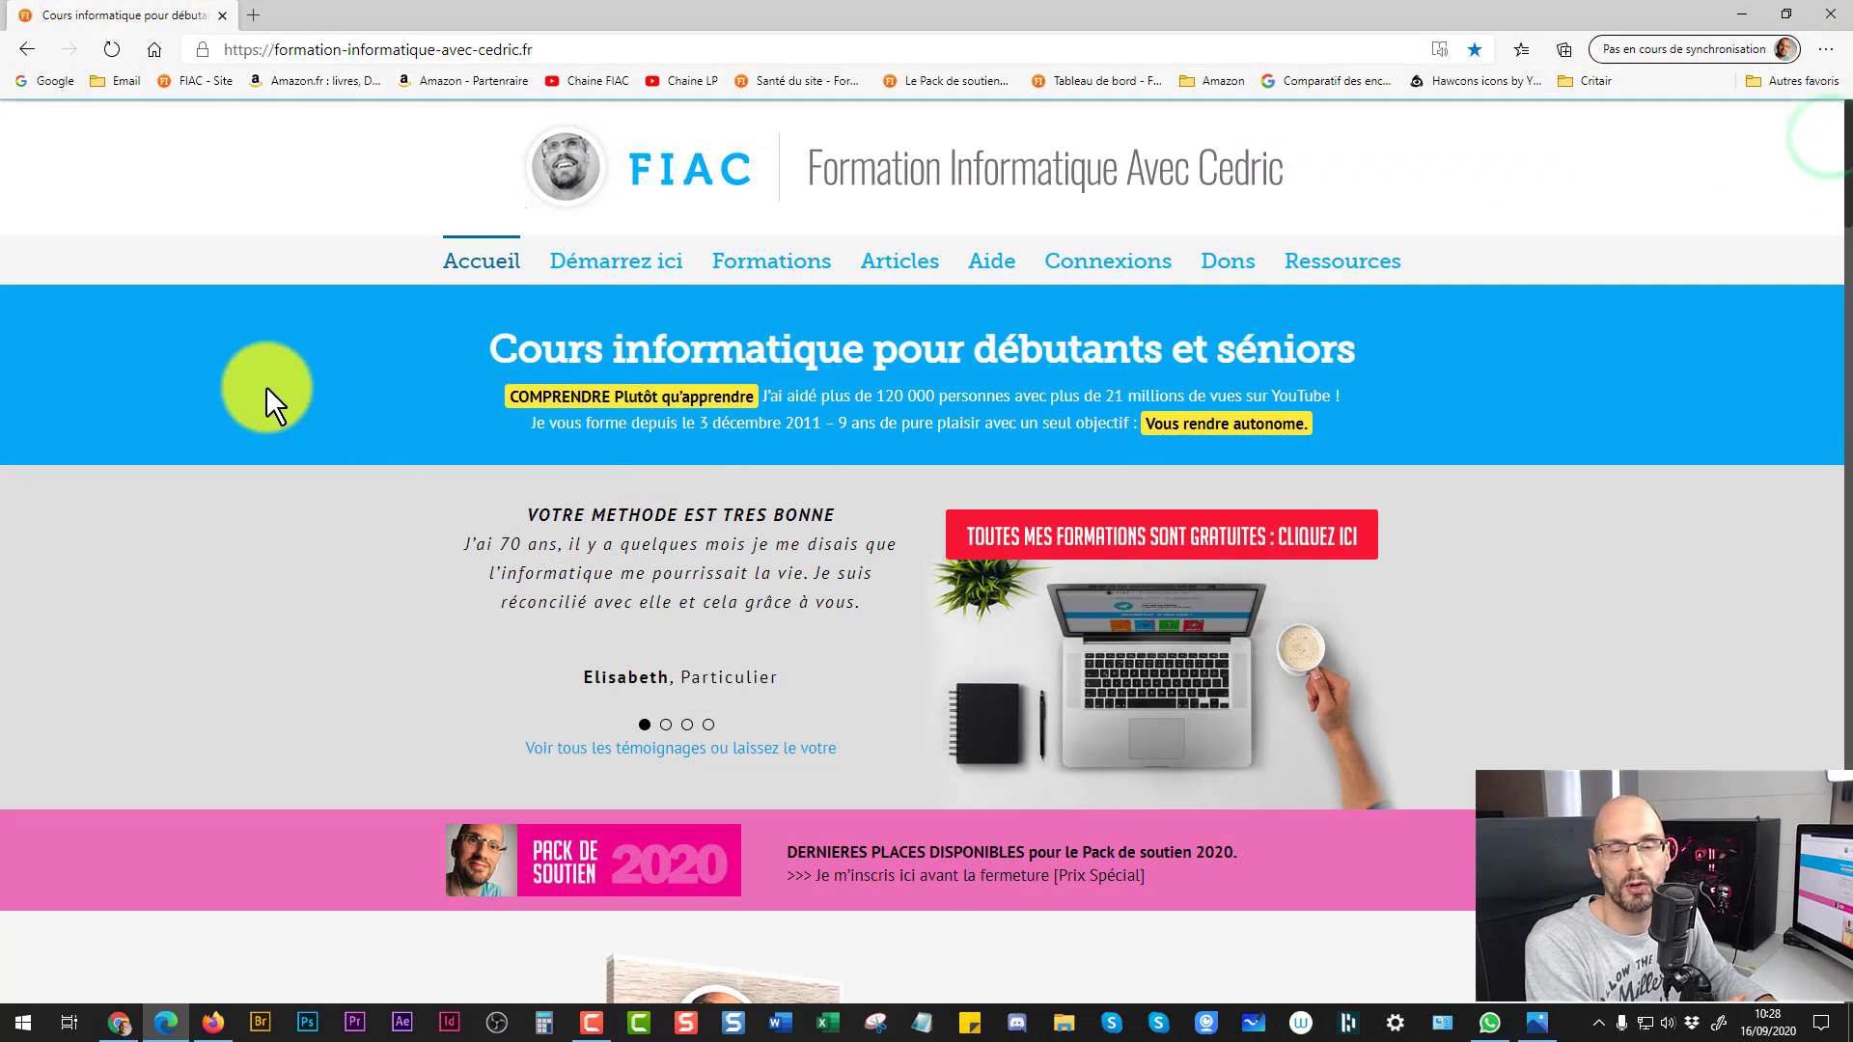